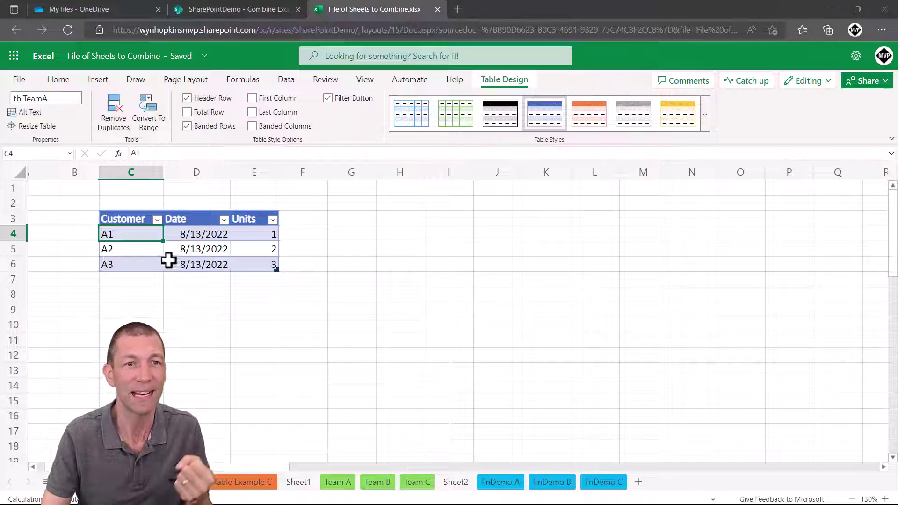
# Review the Team A and Team B tables, then go to the Table Example C sheet.
pyautogui.moveTo(185, 234); pyautogui.dragTo(209, 266)
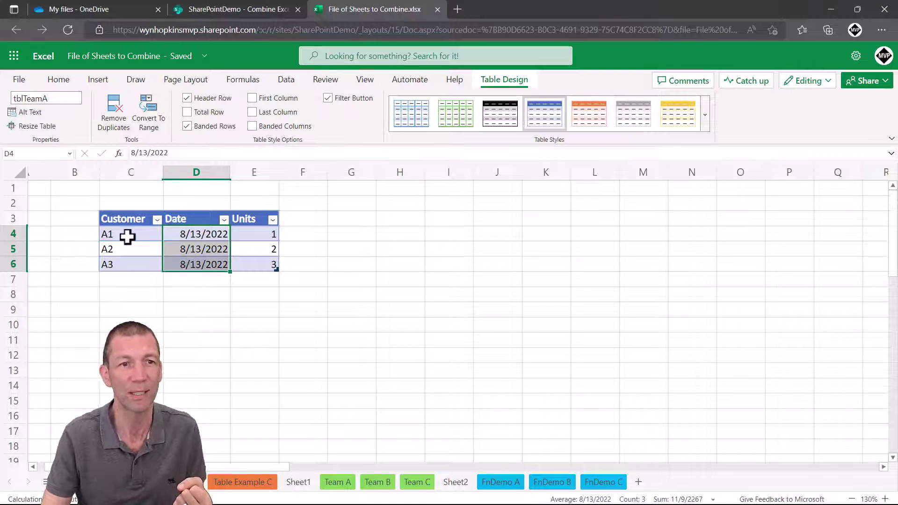
pyautogui.moveTo(143, 237); pyautogui.dragTo(256, 265)
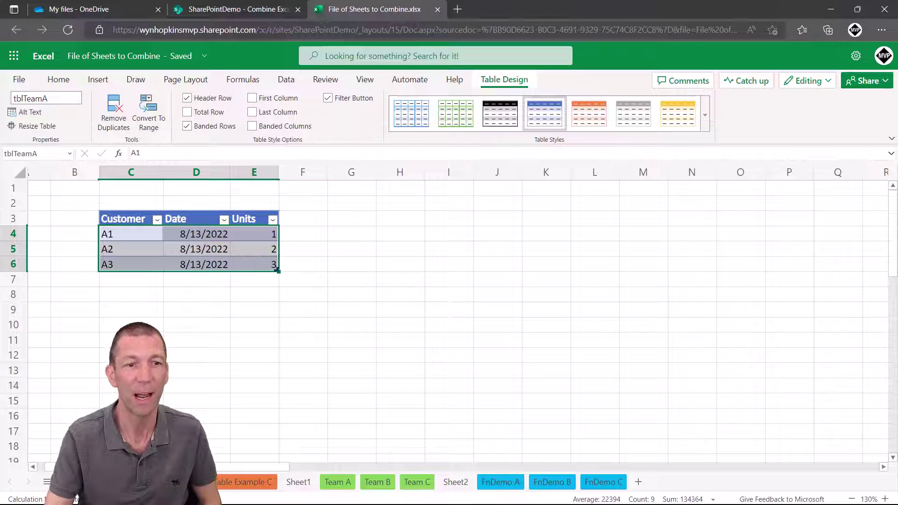
pyautogui.hotkey('ctrl', 'pagedown')
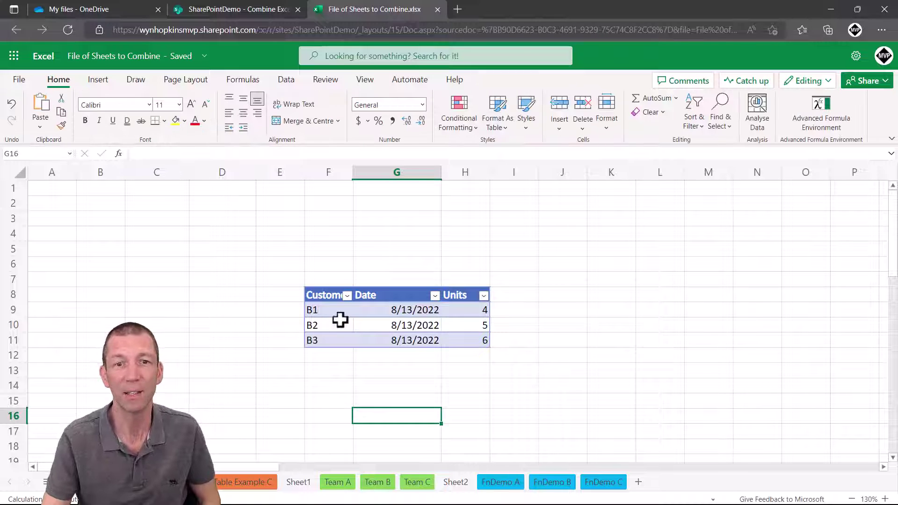
pyautogui.click(341, 313)
pyautogui.click(341, 342)
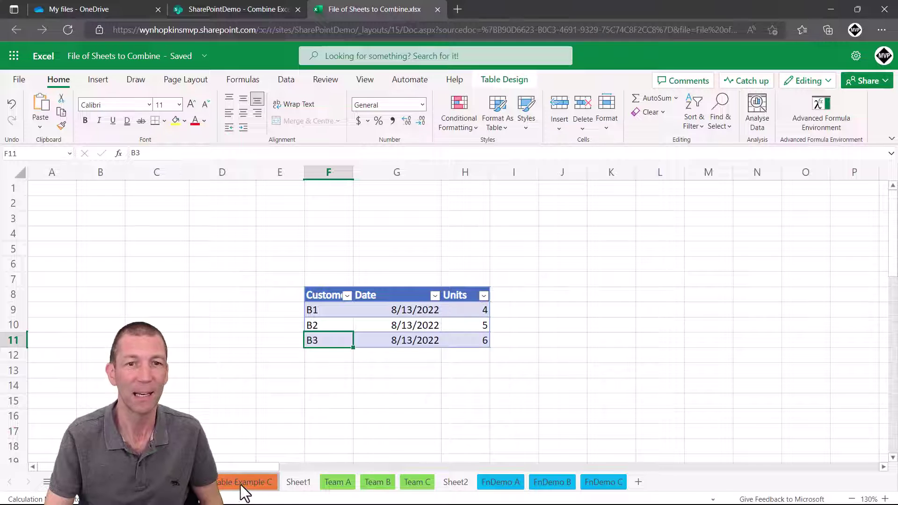
pyautogui.click(255, 482)
pyautogui.click(614, 259)
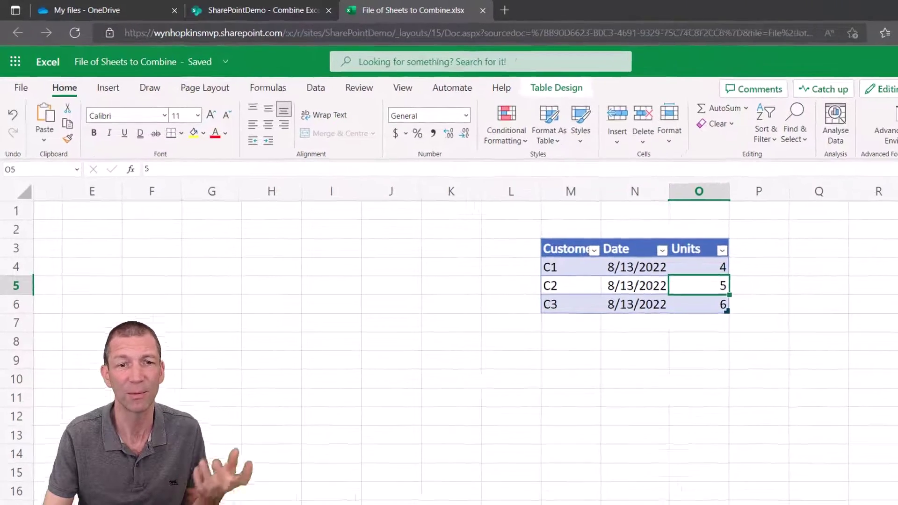
# Look through the plain Team A, Team B and Team C data sheets.
pyautogui.click(333, 482)
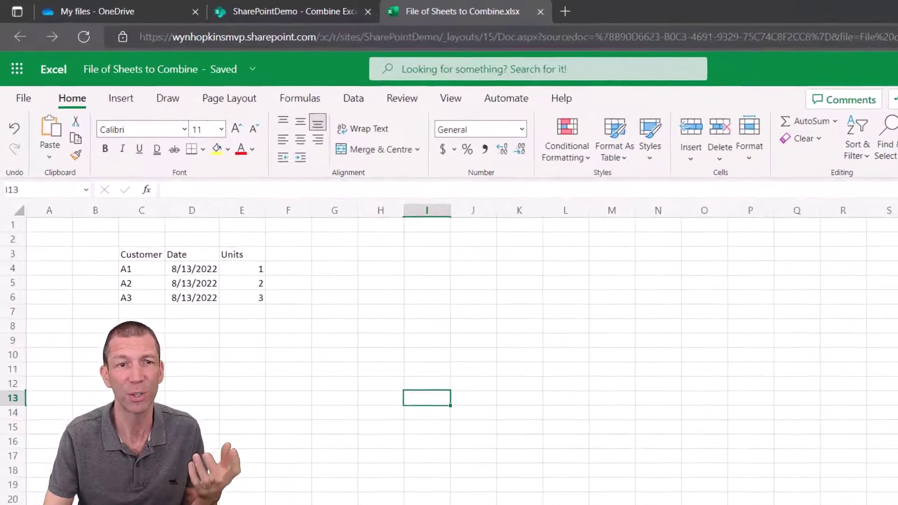
pyautogui.click(198, 270)
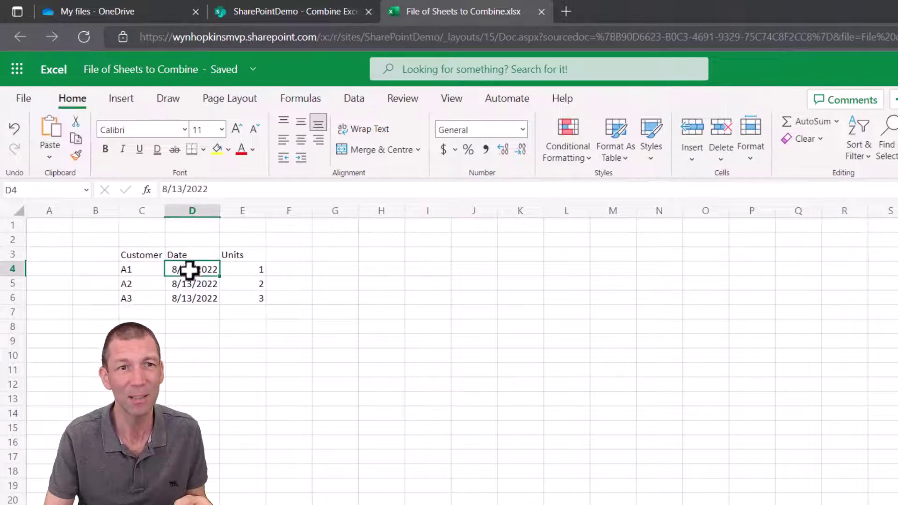
pyautogui.hotkey('ctrl', 'pagedown')
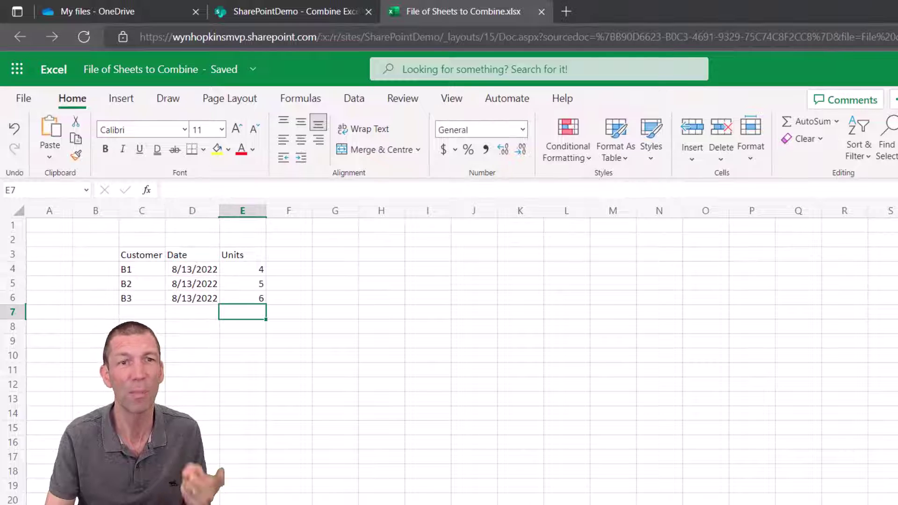
pyautogui.hotkey('ctrl', 'pagedown')
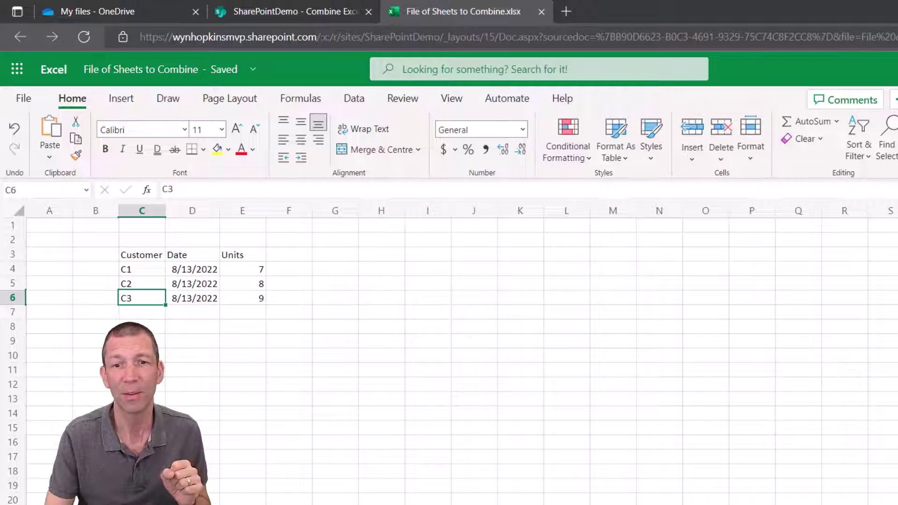
# Inspect the Company XYZ sheet's Apples, Bananas and Pears layout and its title cell.
pyautogui.hotkey('ctrl', 'pagedown')
pyautogui.click(302, 287)
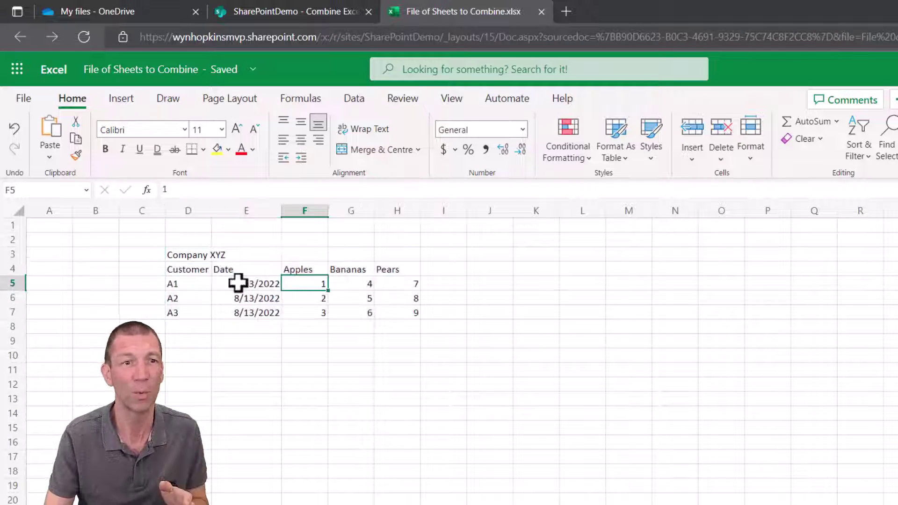
pyautogui.moveTo(310, 271); pyautogui.dragTo(403, 268)
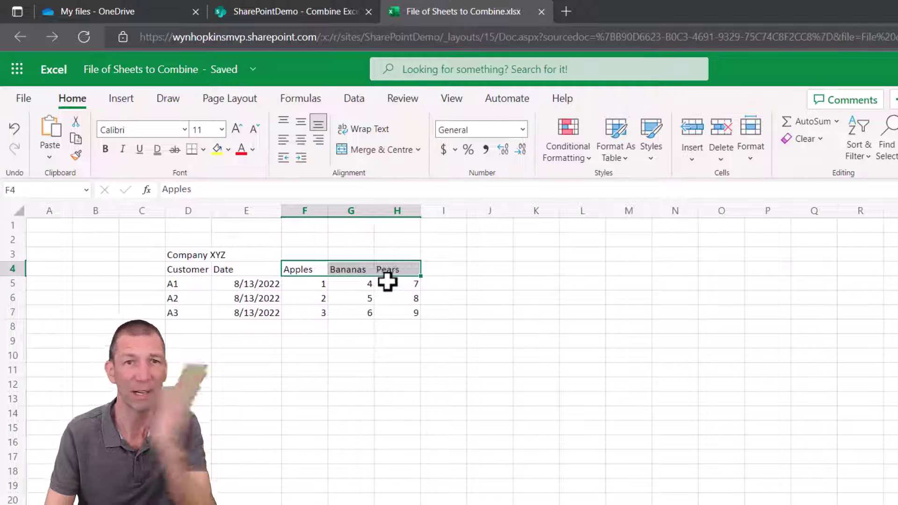
pyautogui.click(183, 255)
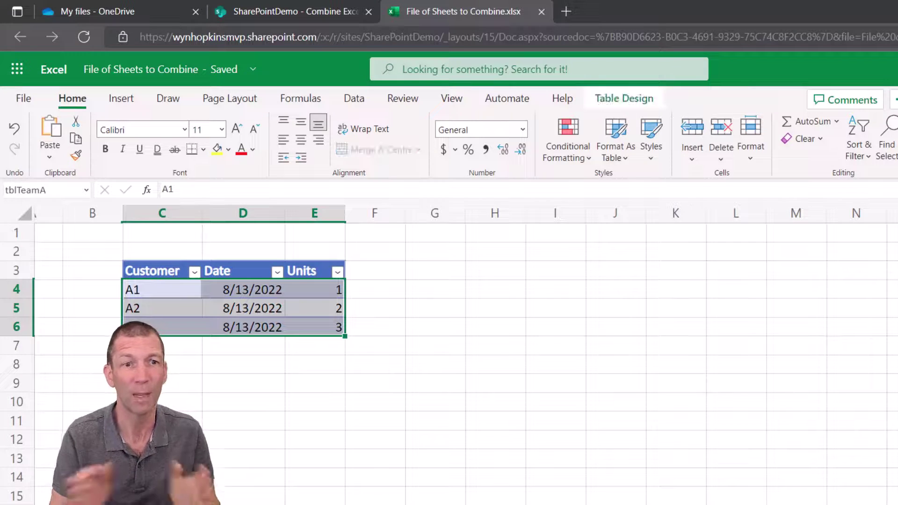
# Check the Table Name of the Team A, Team B and Team C tables in Table Design.
pyautogui.click(274, 308)
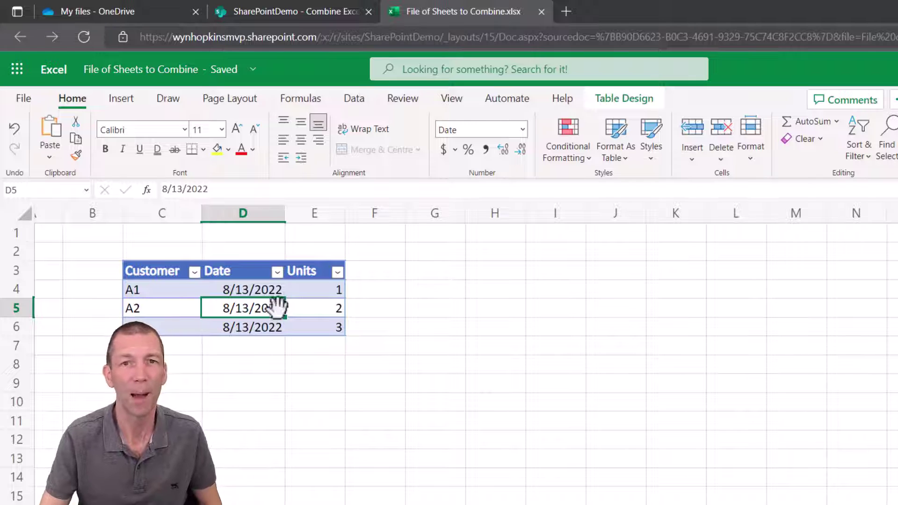
pyautogui.click(616, 99)
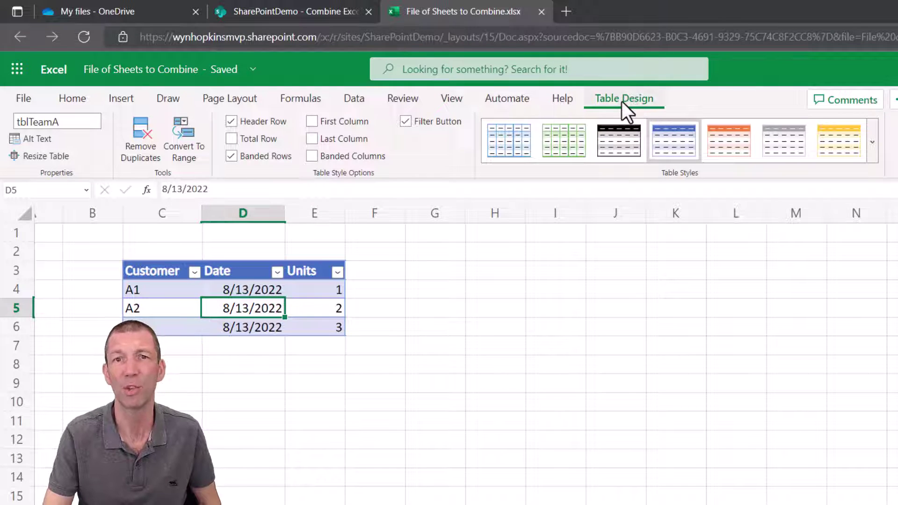
pyautogui.click(56, 121)
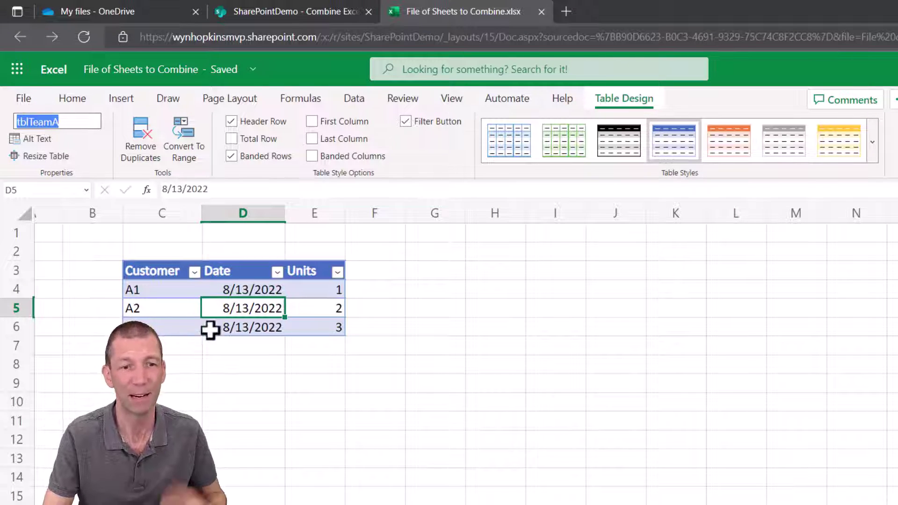
pyautogui.hotkey('ctrl', 'pagedown')
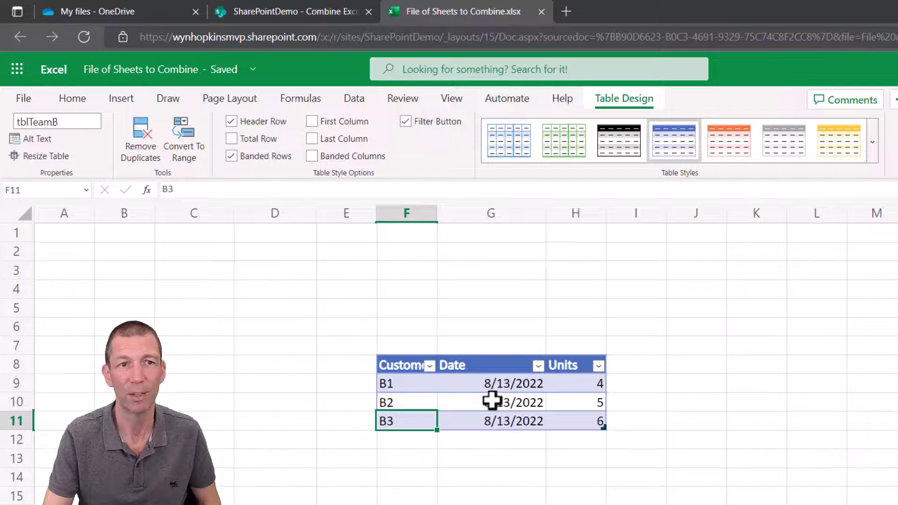
pyautogui.click(491, 401)
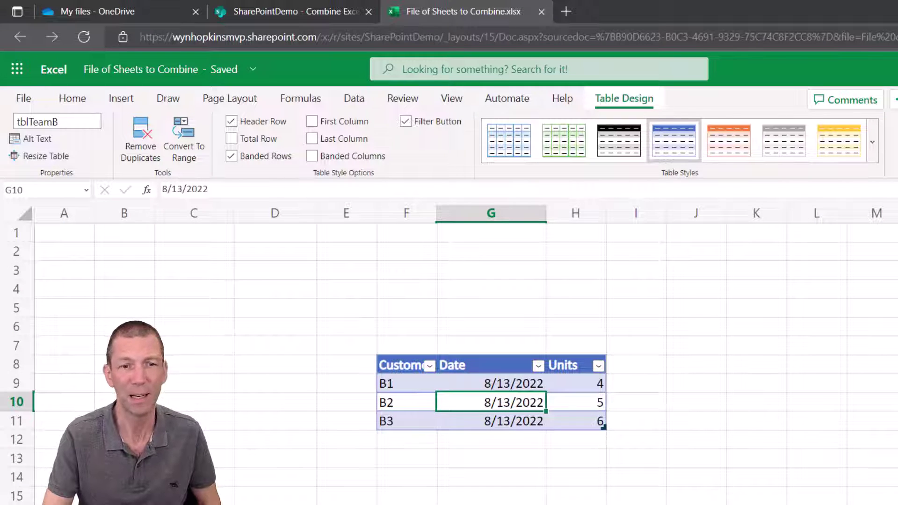
pyautogui.hotkey('ctrl', 'pagedown')
pyautogui.click(730, 321)
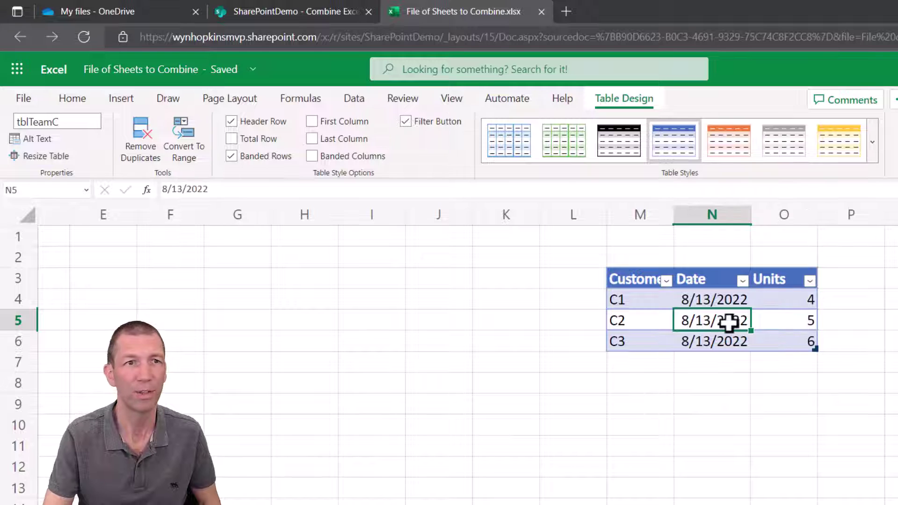
pyautogui.click(41, 120)
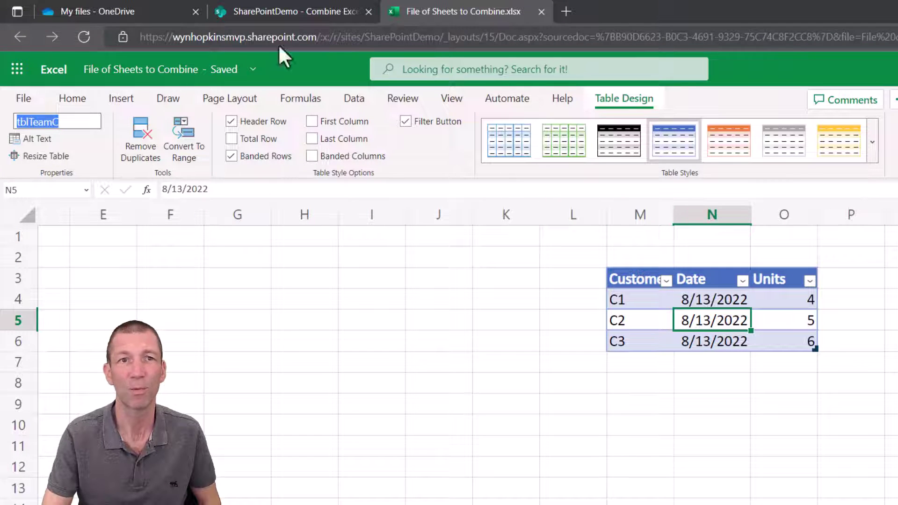
pyautogui.click(358, 277)
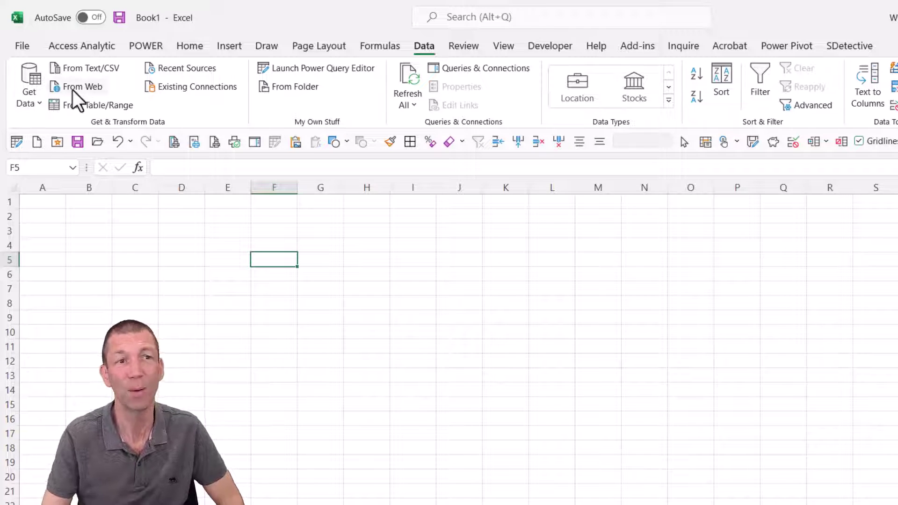
# In the blank desktop workbook, start a From Web import via Data > Get Data.
pyautogui.click(41, 103)
pyautogui.moveTo(105, 123)
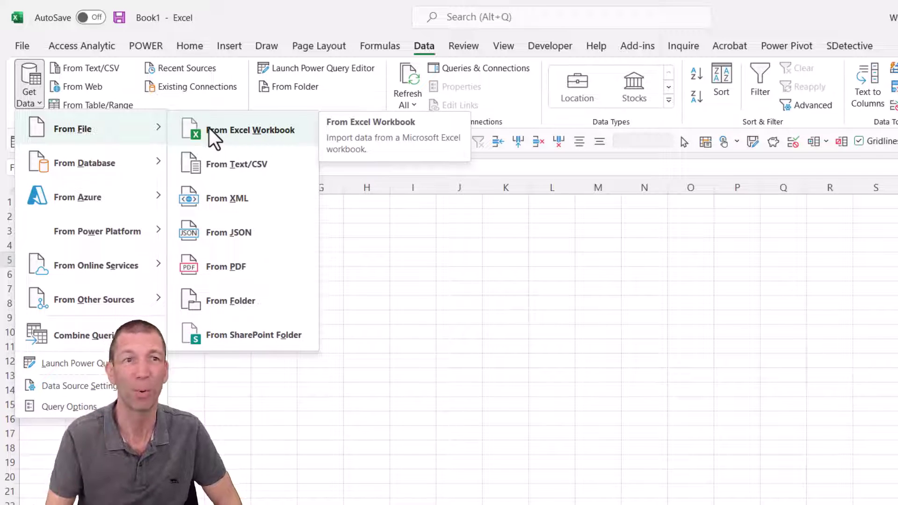
pyautogui.click(82, 87)
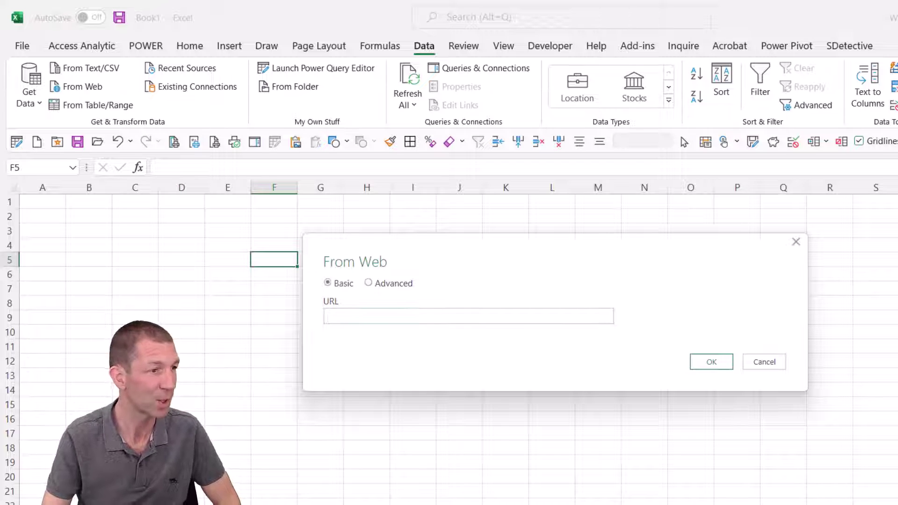
# Copy the direct link to File of Sheets to Combine.xlsx from its SharePoint details panel.
pyautogui.hotkey('alt', 'Tab')
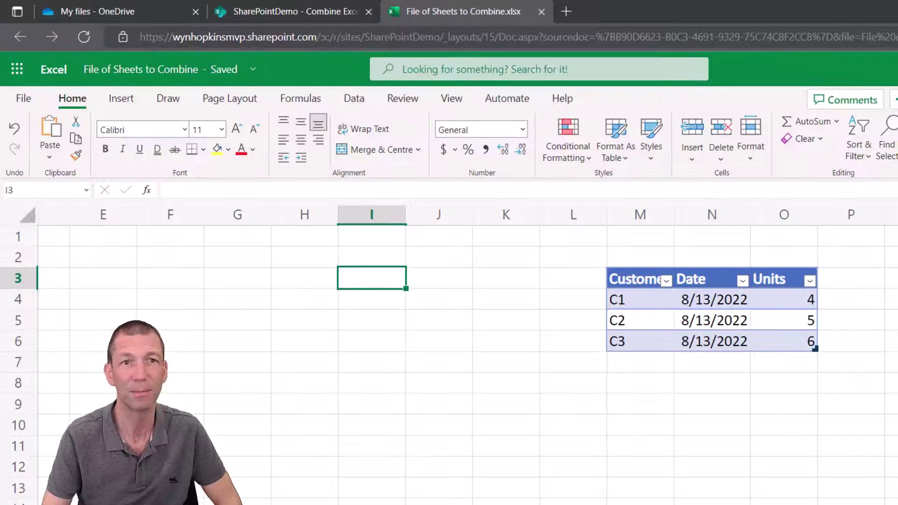
pyautogui.click(306, 12)
pyautogui.click(377, 386)
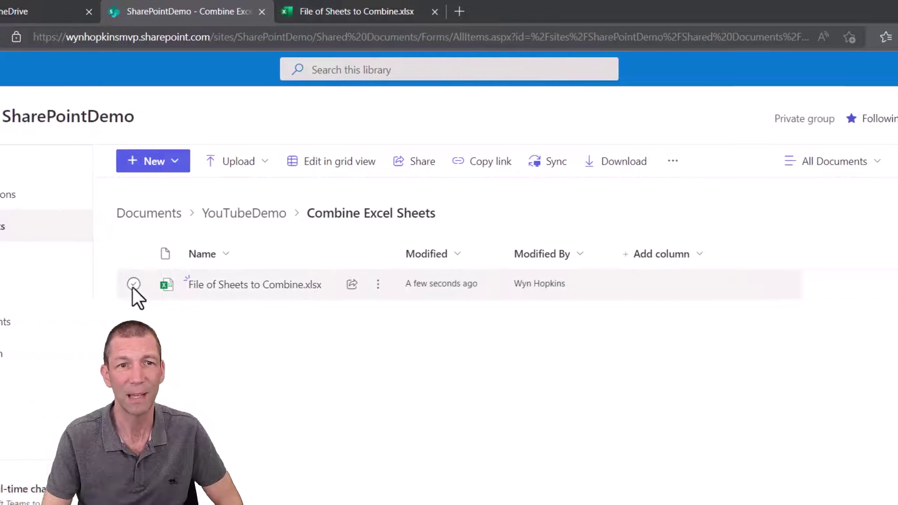
pyautogui.click(27, 284)
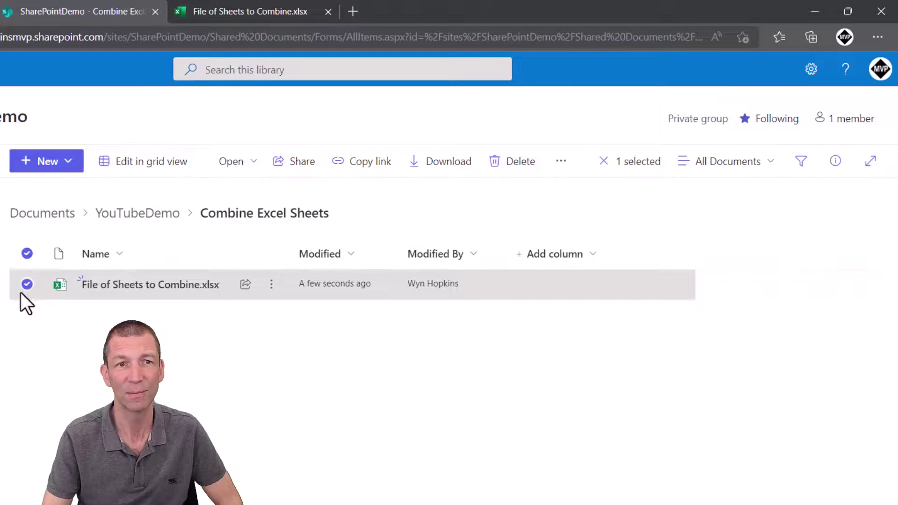
pyautogui.click(834, 163)
pyautogui.scroll(-10, 795, 356)
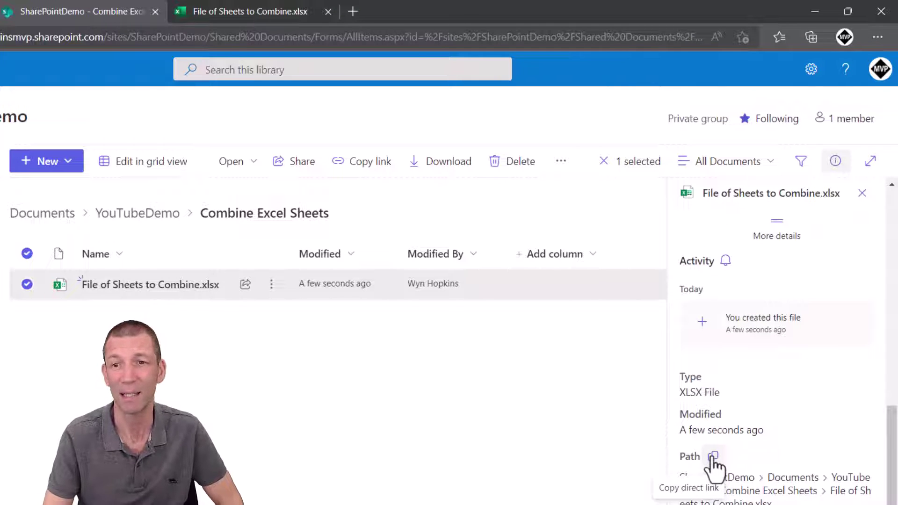
pyautogui.click(713, 457)
pyautogui.click(712, 457)
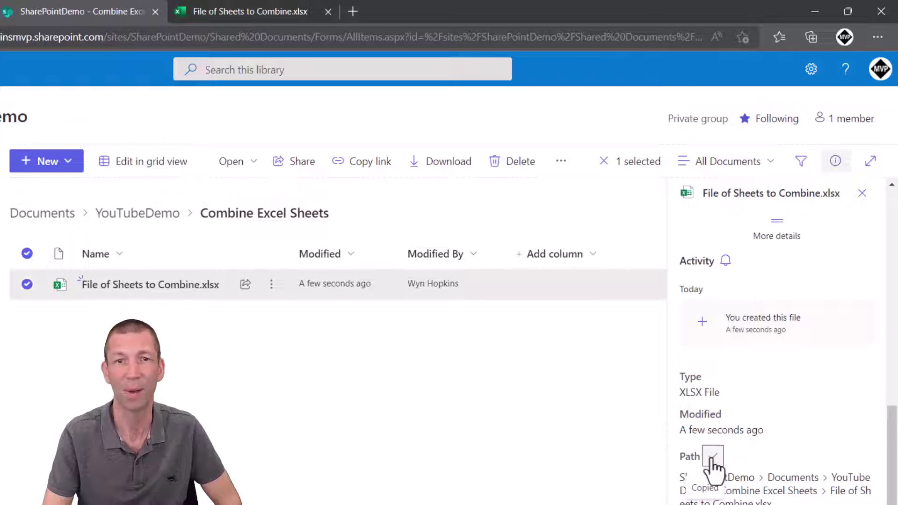
# Paste the SharePoint workbook URL into the From Web dialog and connect.
pyautogui.click(821, 9)
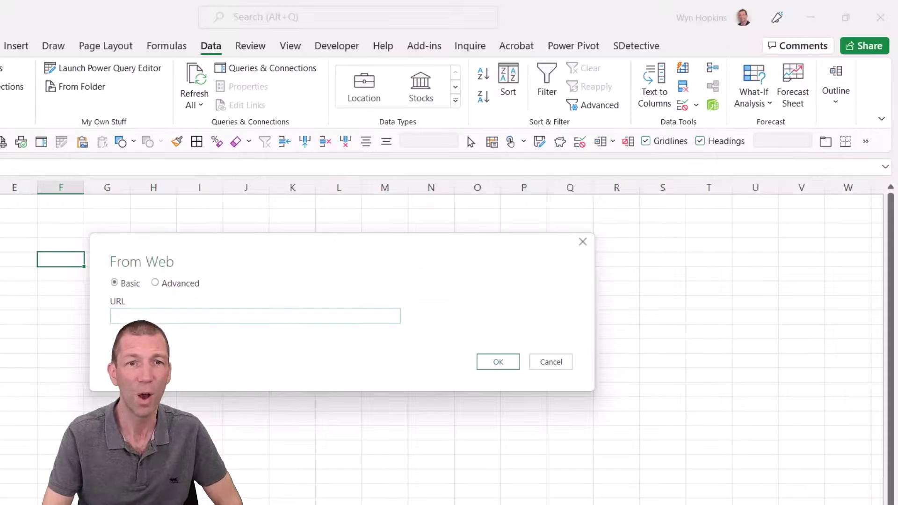
pyautogui.hotkey('ctrl', 'v')
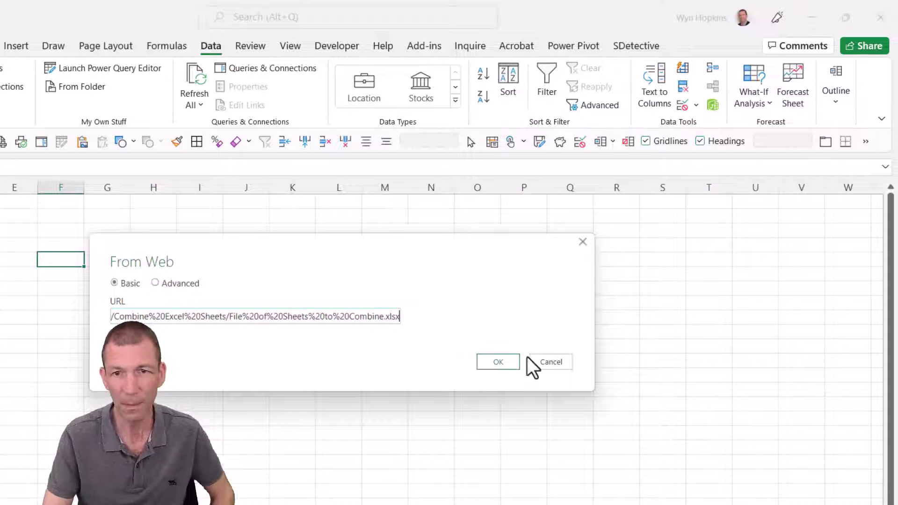
pyautogui.click(509, 364)
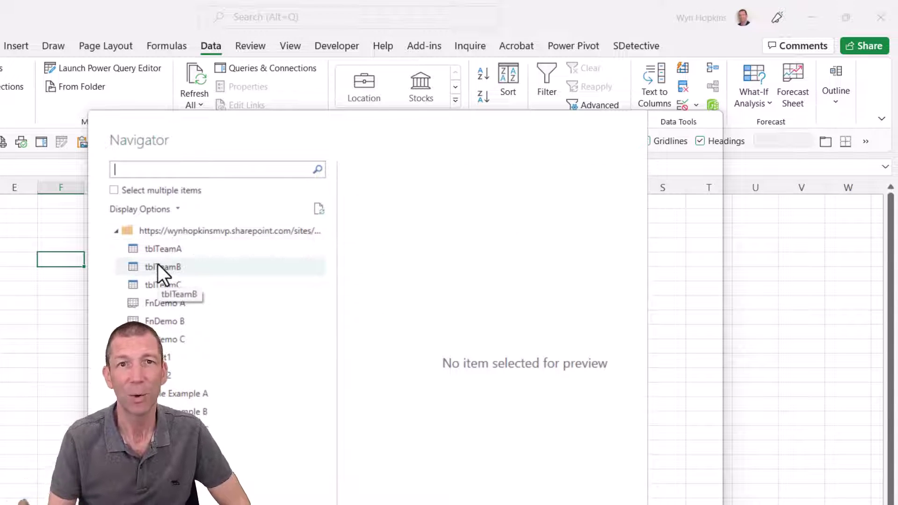
# Try selecting tblTeamA, tblTeamB and tblTeamC as multiple items, then undo that choice.
pyautogui.click(114, 191)
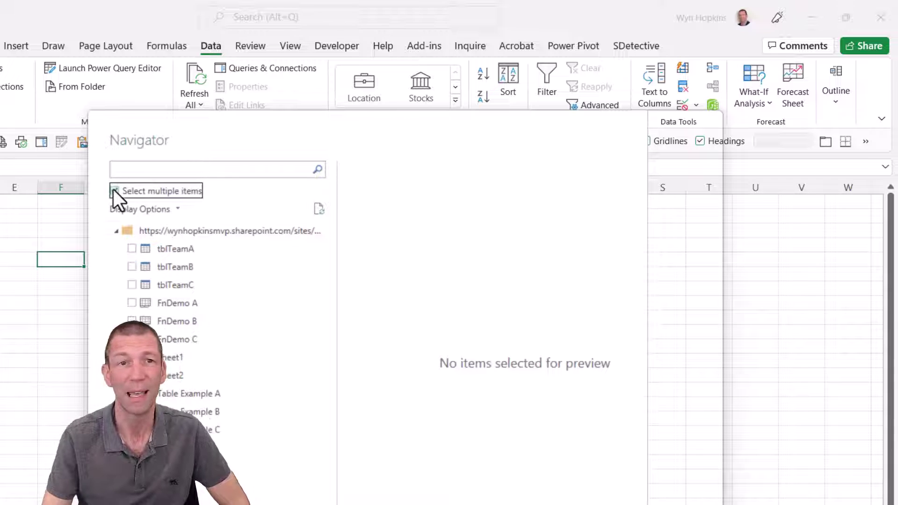
pyautogui.click(132, 249)
pyautogui.click(132, 266)
pyautogui.click(131, 284)
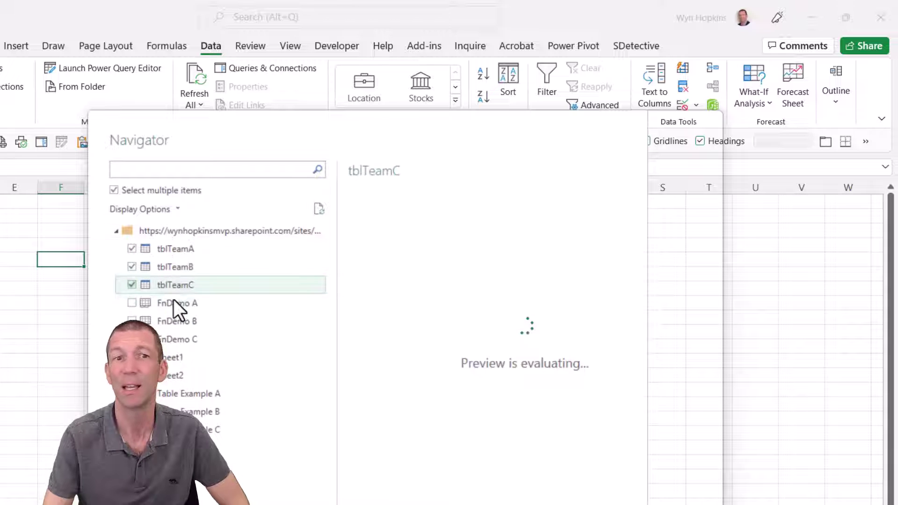
pyautogui.click(132, 285)
pyautogui.click(132, 266)
pyautogui.click(132, 249)
pyautogui.click(117, 192)
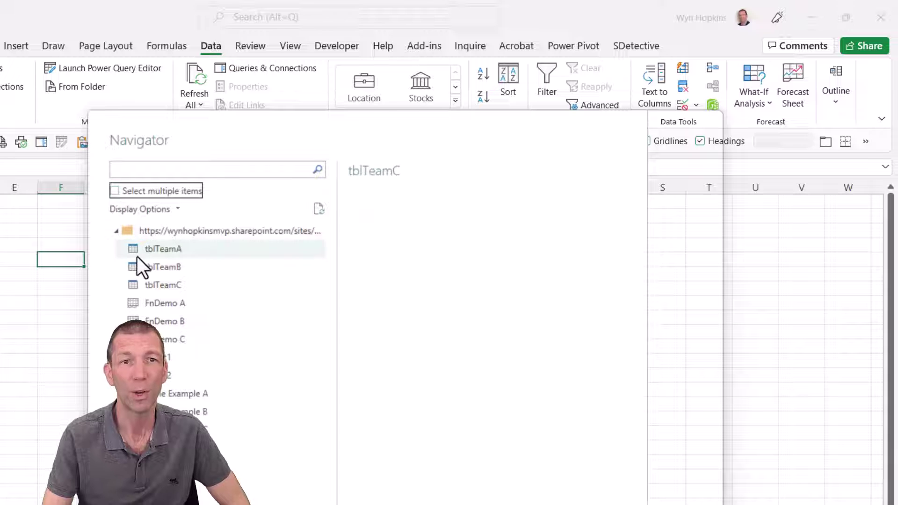
# Send the whole workbook source folder to Power Query with Transform Data.
pyautogui.click(172, 231)
pyautogui.rightClick(172, 231)
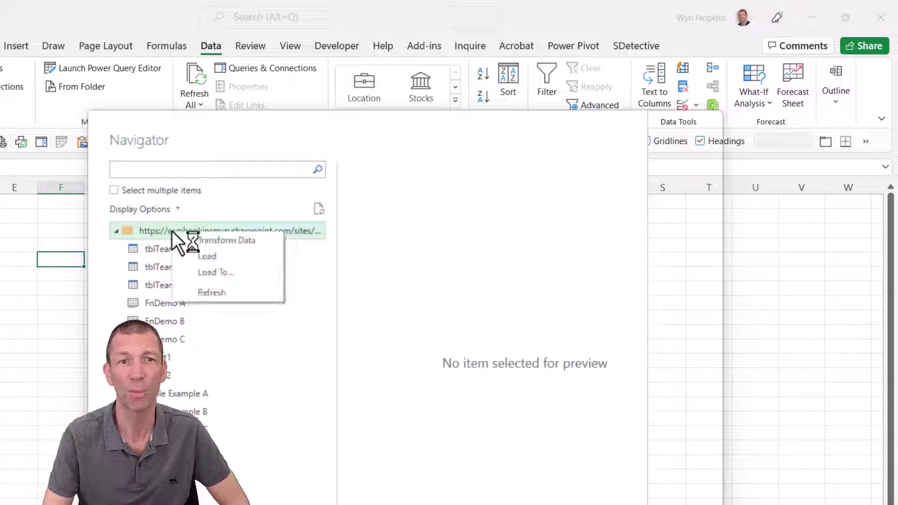
pyautogui.click(240, 240)
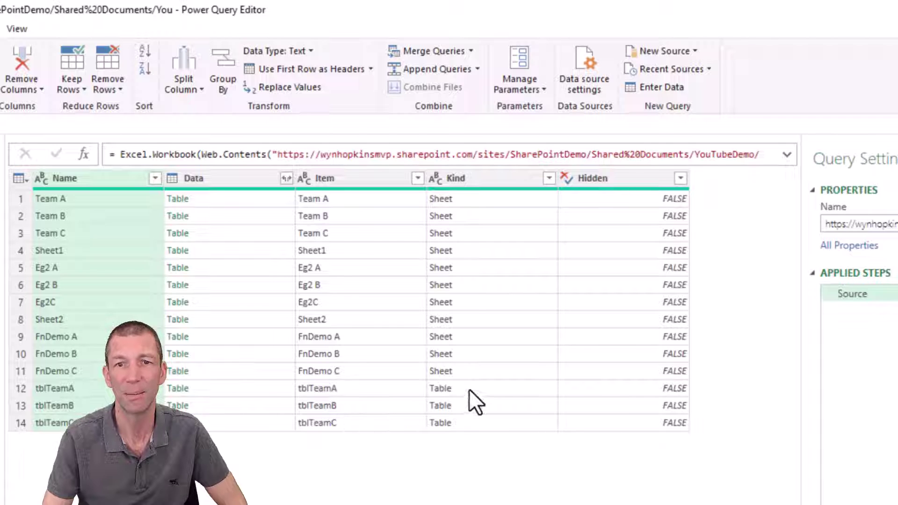
# Point out the tblTeamA, tblTeamB and tblTeamC entries in the zoomed-in Item column.
pyautogui.click(351, 389)
pyautogui.click(341, 405)
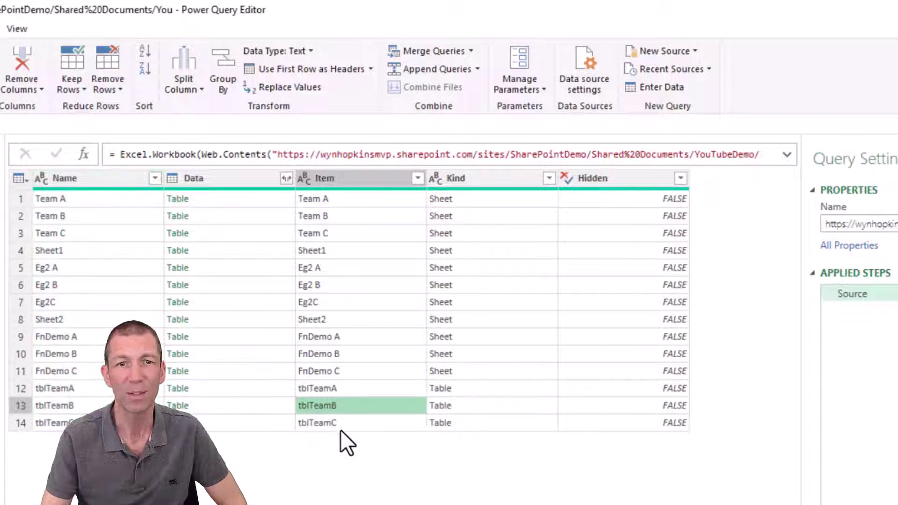
pyautogui.click(341, 424)
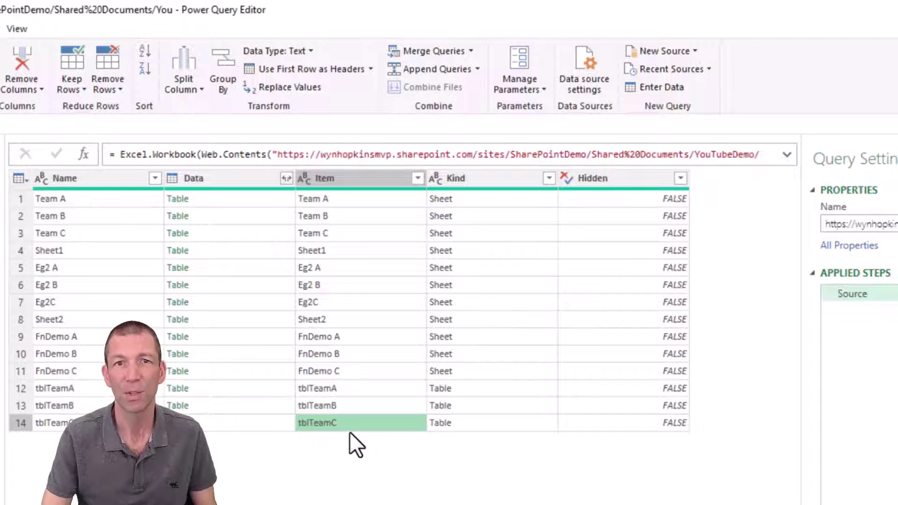
pyautogui.hotkey('ctrl', 'shift', '+')
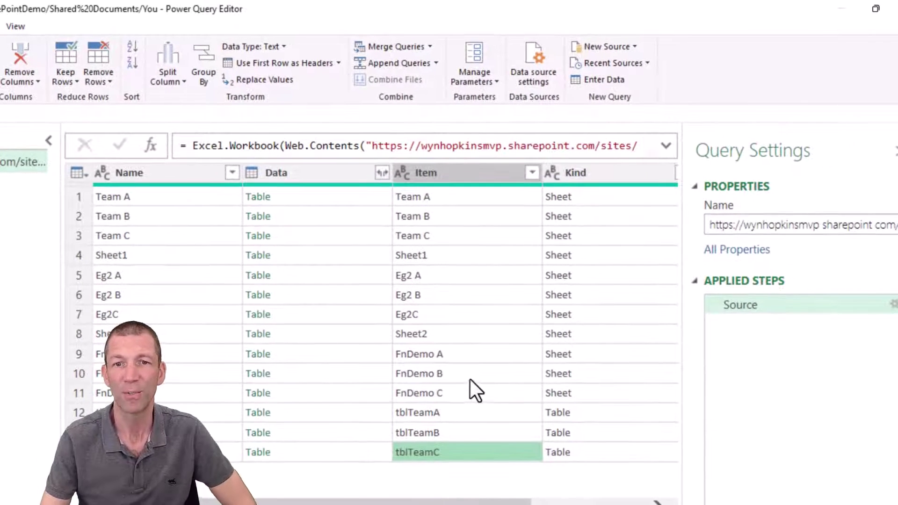
pyautogui.click(415, 413)
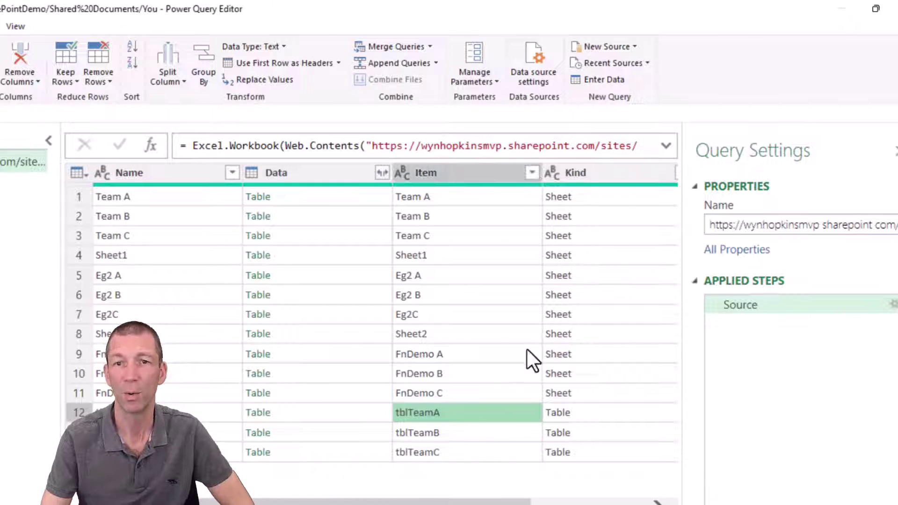
# Filter the Item column to values beginning with "tblTeam", editing the formula text.
pyautogui.rightClick(463, 417)
pyautogui.moveTo(418, 395)
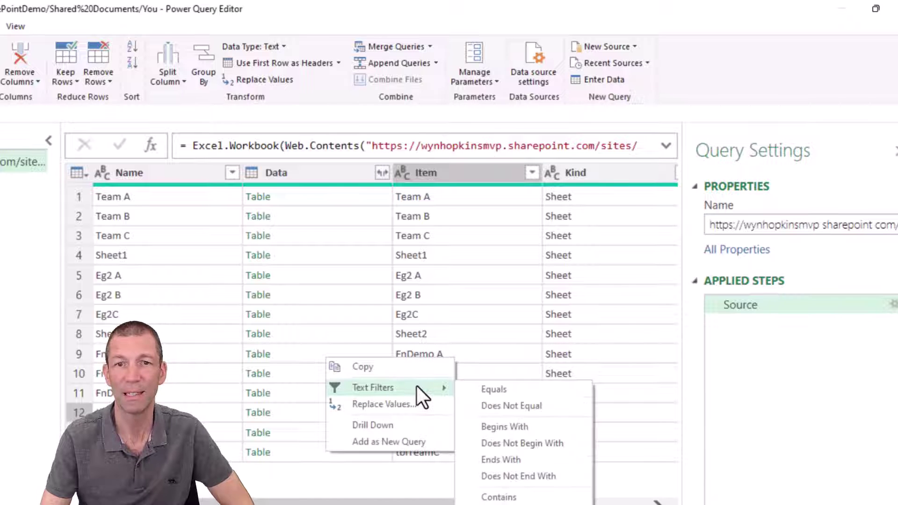
pyautogui.click(517, 425)
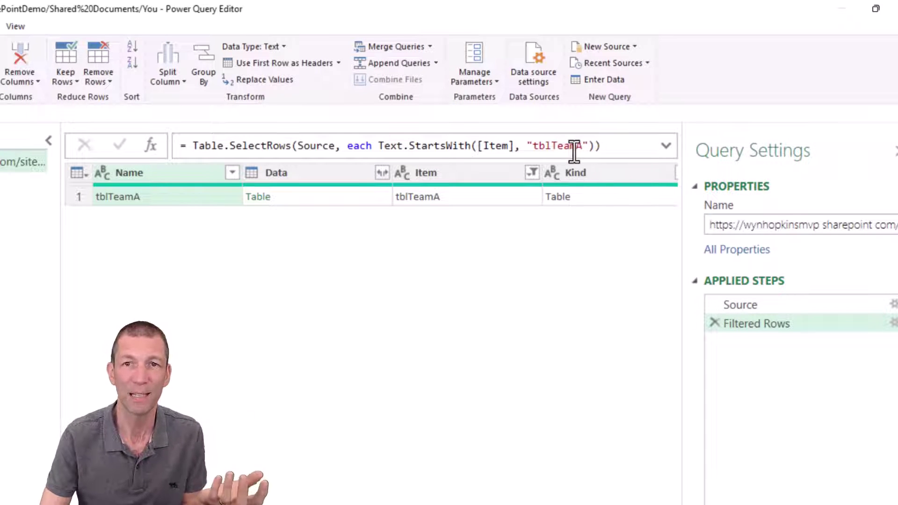
pyautogui.click(591, 145)
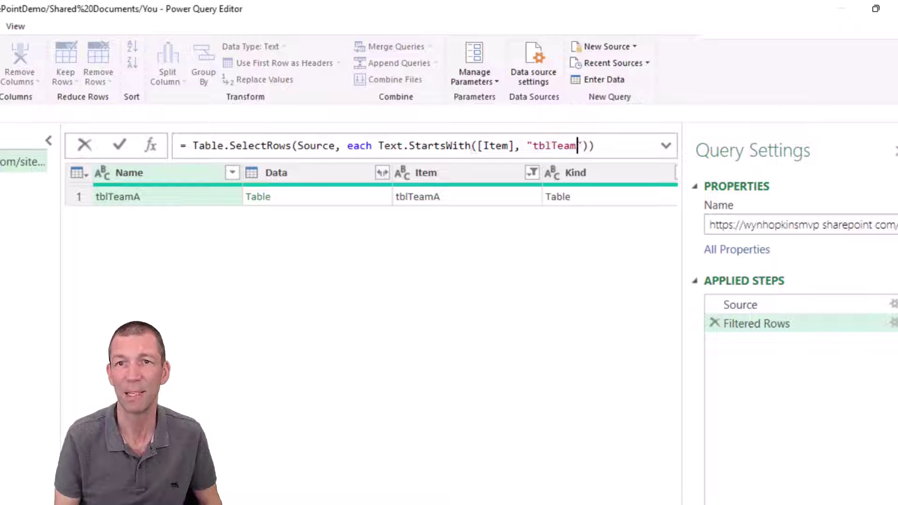
pyautogui.press('Return')
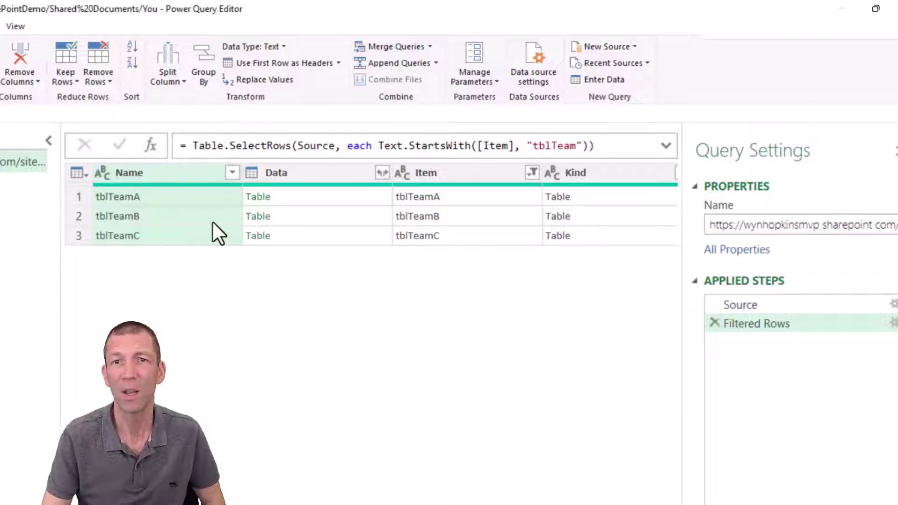
# Remove every column except Name and Data.
pyautogui.keyDown('shift'); pyautogui.click(316, 169); pyautogui.keyUp('shift')
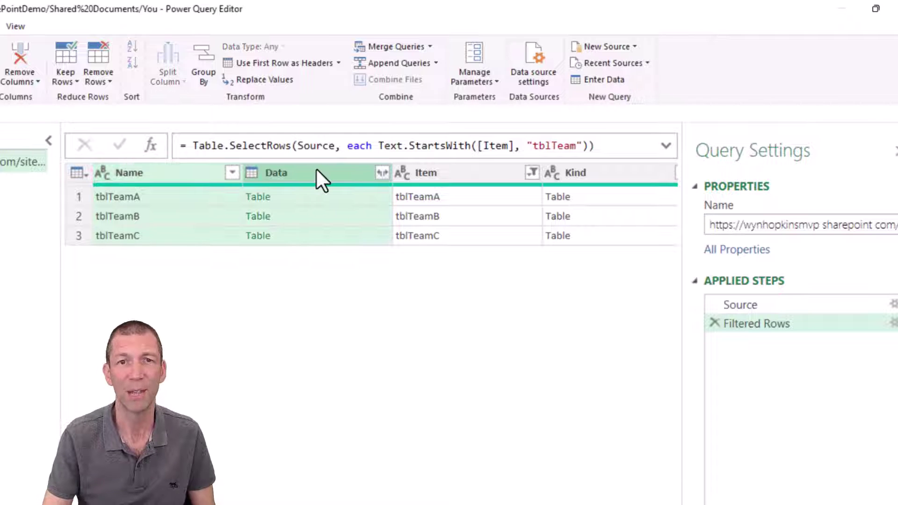
pyautogui.rightClick(317, 170)
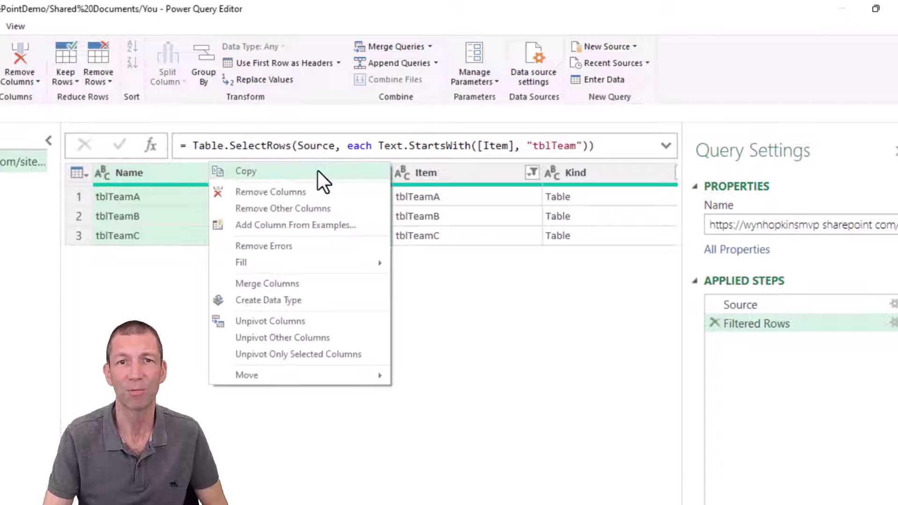
pyautogui.click(301, 208)
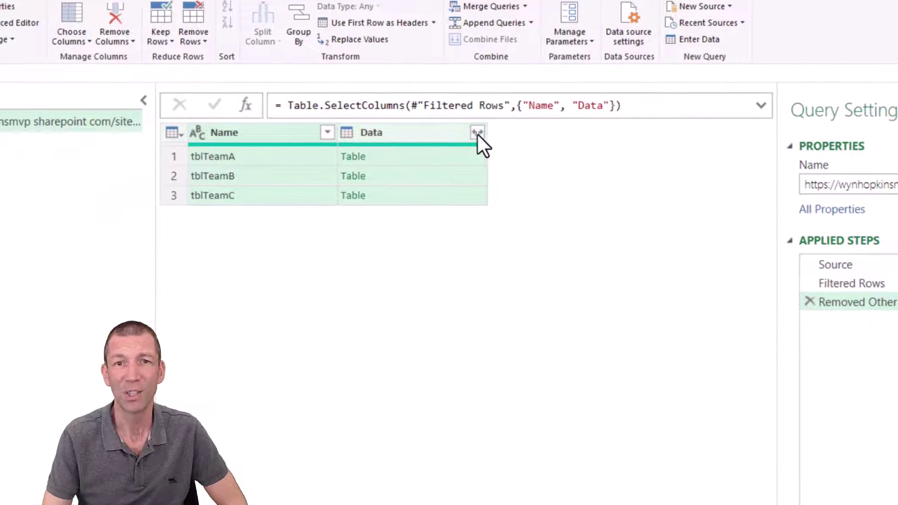
# Expand Data into Customer, Date and Units without the original column name prefix.
pyautogui.click(478, 132)
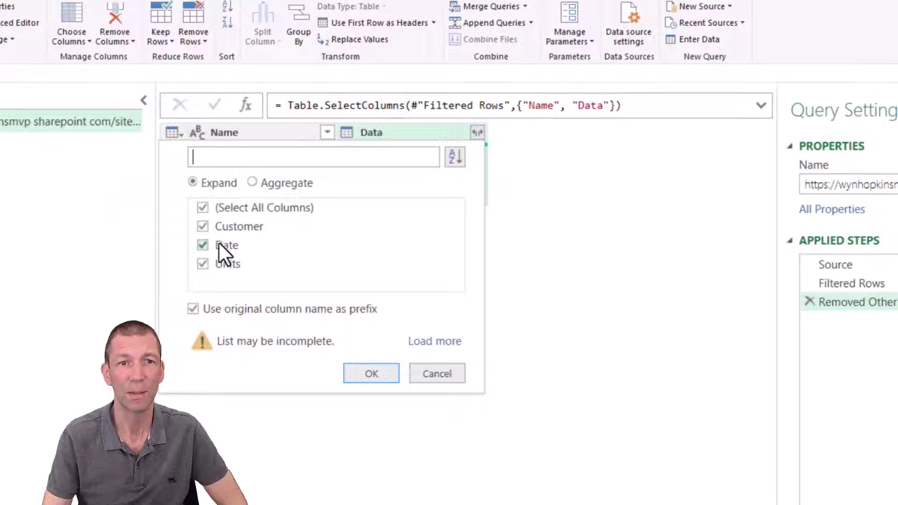
pyautogui.click(194, 310)
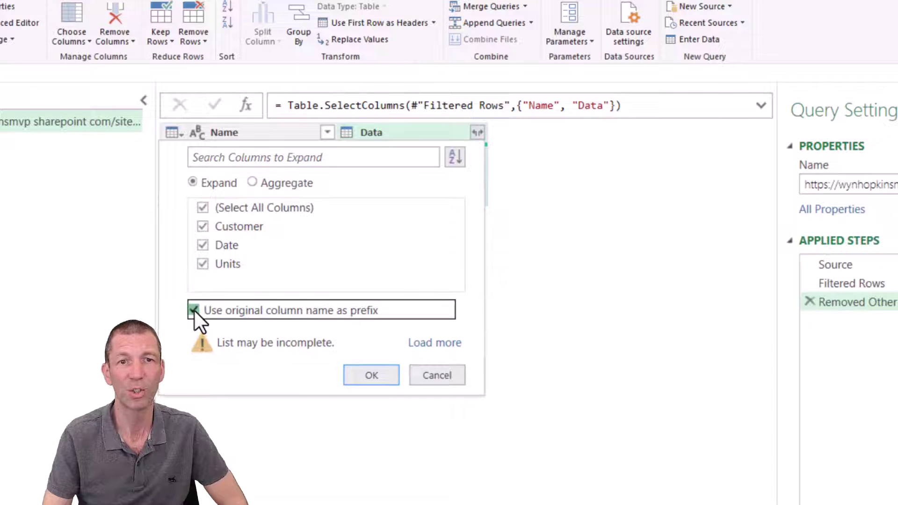
pyautogui.click(194, 311)
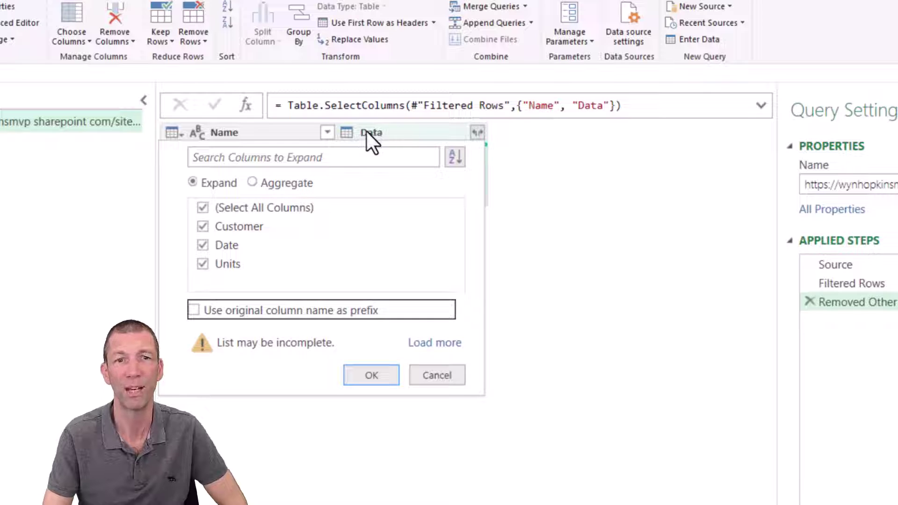
pyautogui.click(383, 369)
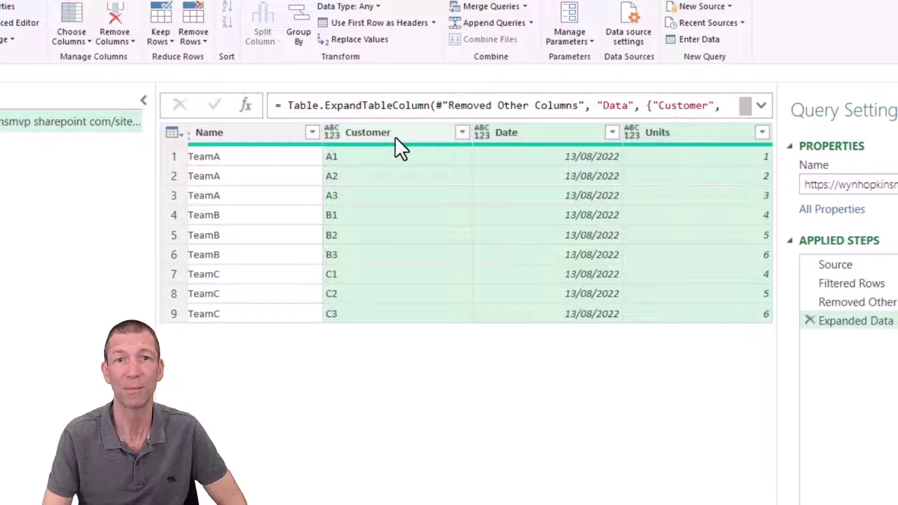
# Set Customer to text, Date to date and Units to whole number, then rename the query Consolidation.
pyautogui.click(395, 137)
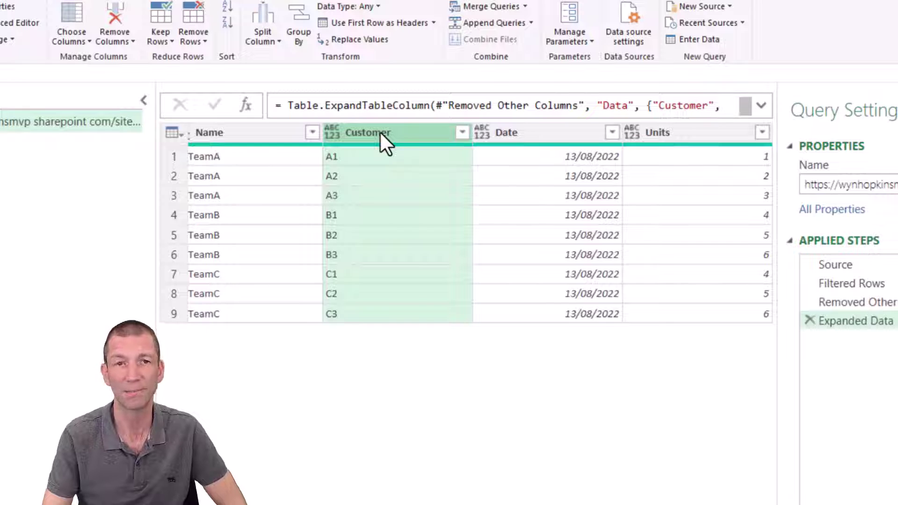
pyautogui.click(332, 135)
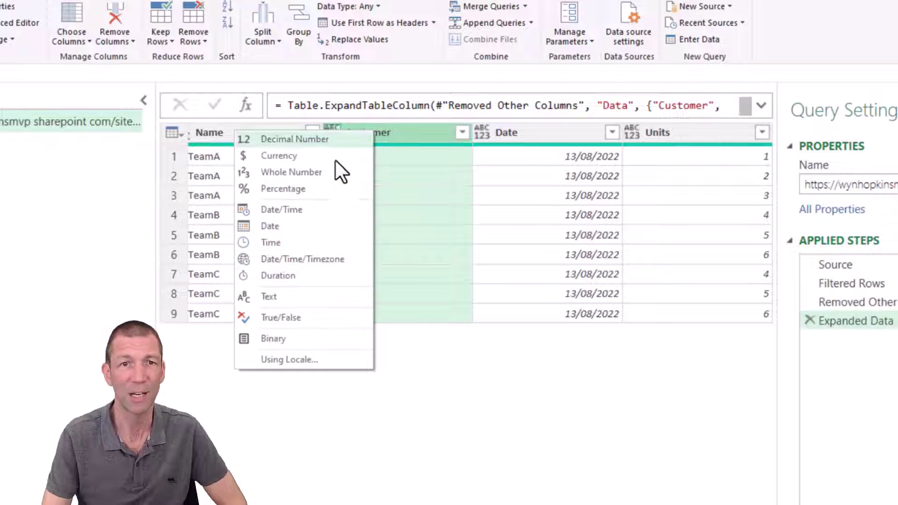
pyautogui.click(310, 300)
pyautogui.click(480, 133)
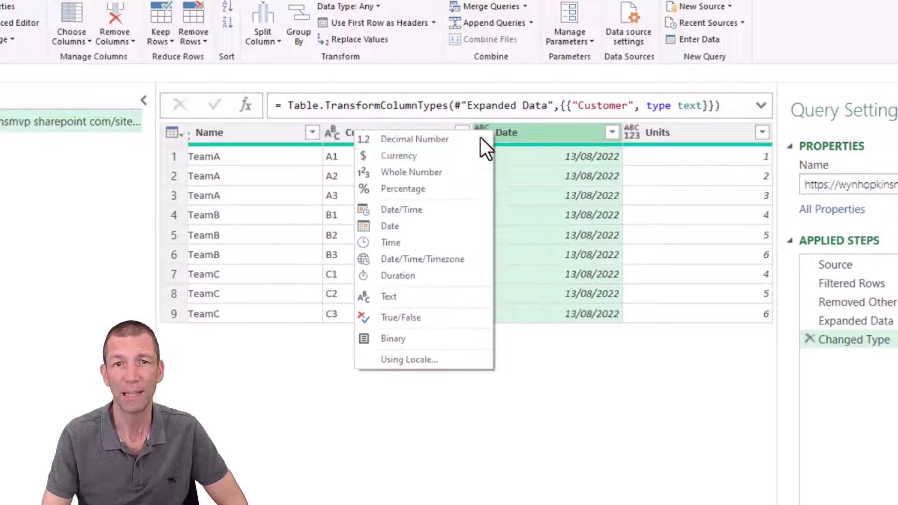
pyautogui.click(423, 224)
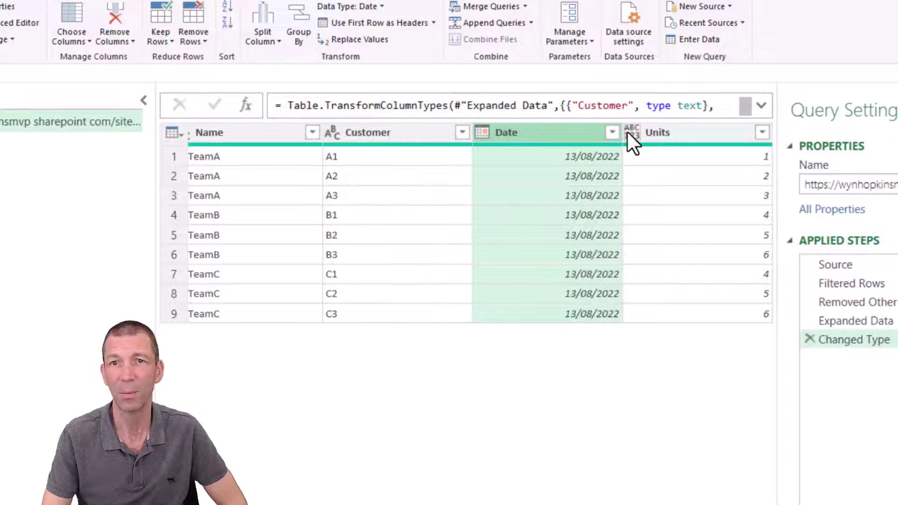
pyautogui.click(631, 136)
pyautogui.click(631, 133)
pyautogui.click(548, 171)
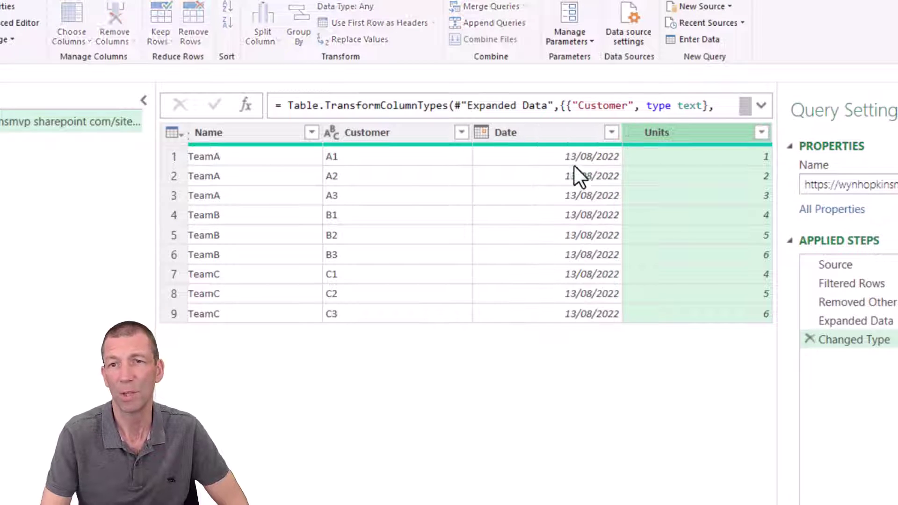
pyautogui.click(830, 183)
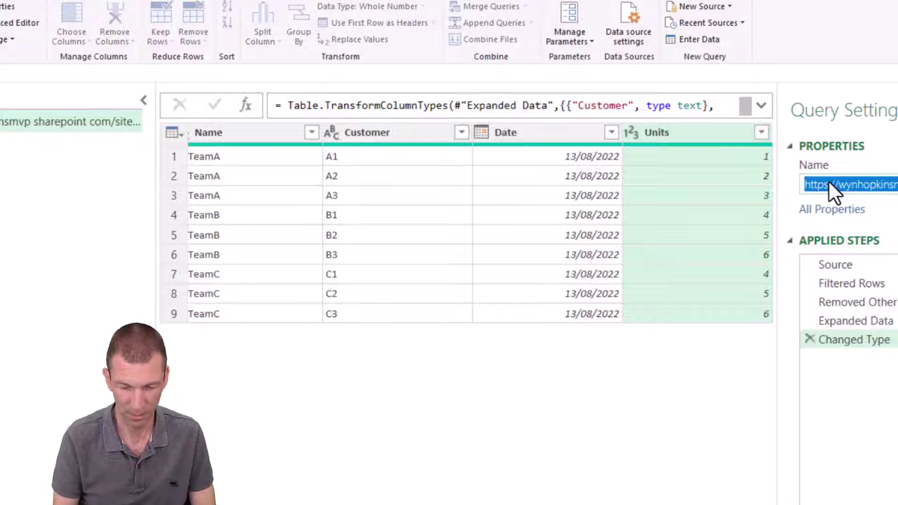
pyautogui.write('Cos')
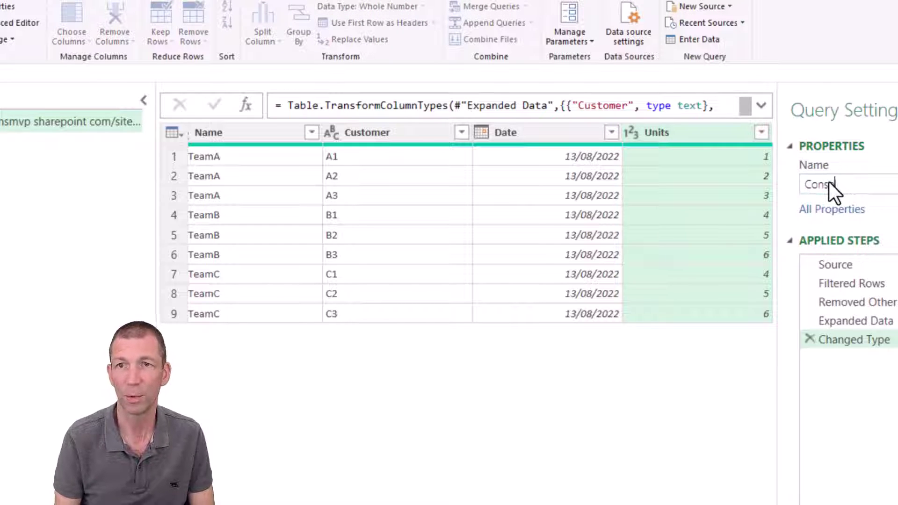
pyautogui.write('olidation')
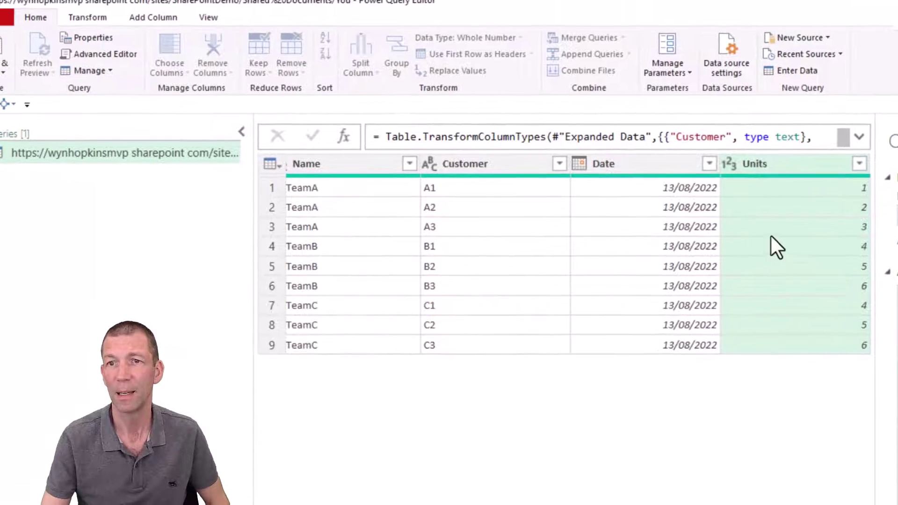
# Load the Consolidation query as a table on the existing Sheet1, starting at E5.
pyautogui.click(32, 84)
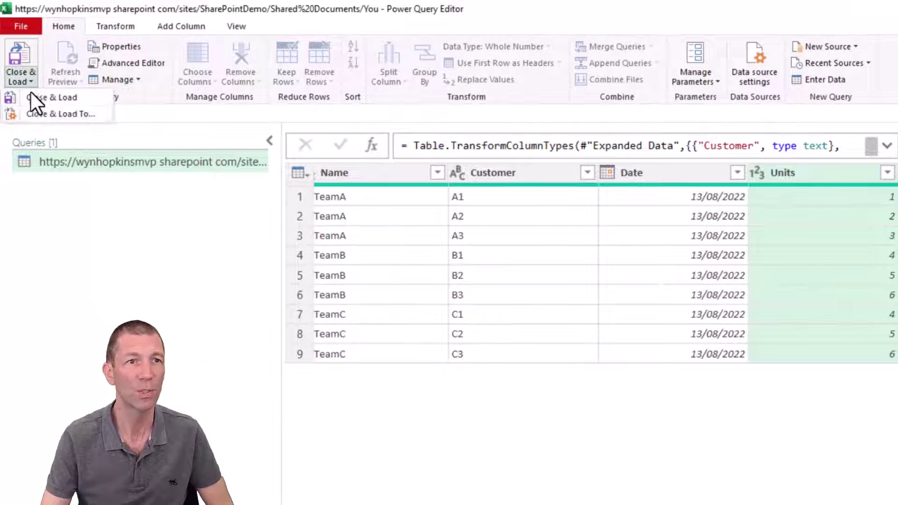
pyautogui.click(54, 113)
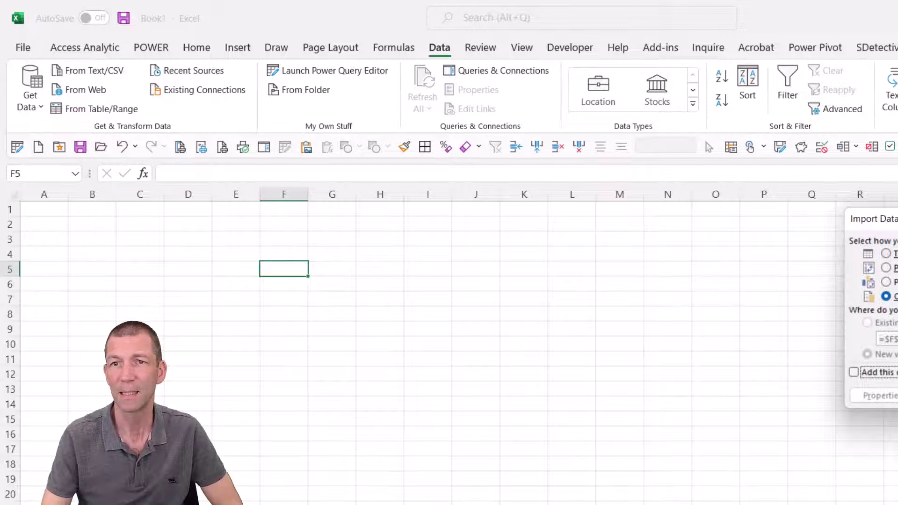
pyautogui.moveTo(888, 220); pyautogui.dragTo(452, 203)
pyautogui.click(430, 232)
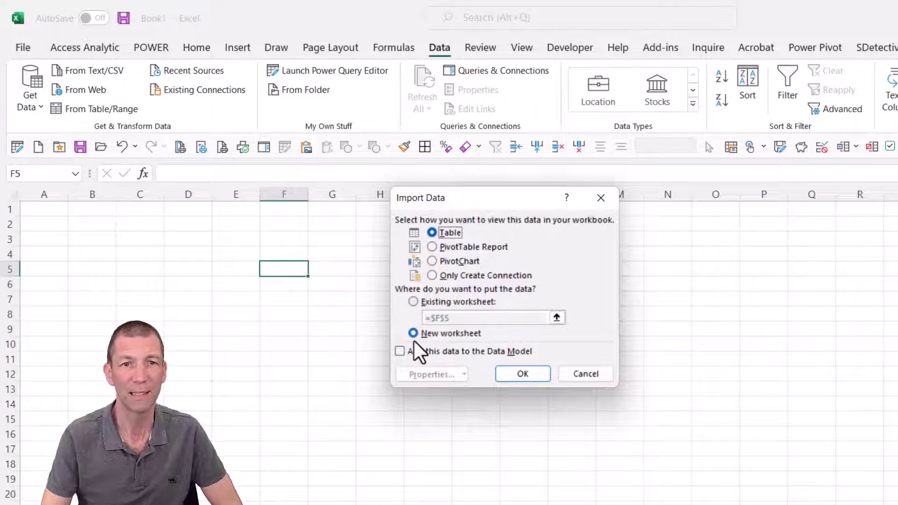
pyautogui.click(420, 299)
pyautogui.click(202, 269)
pyautogui.click(522, 374)
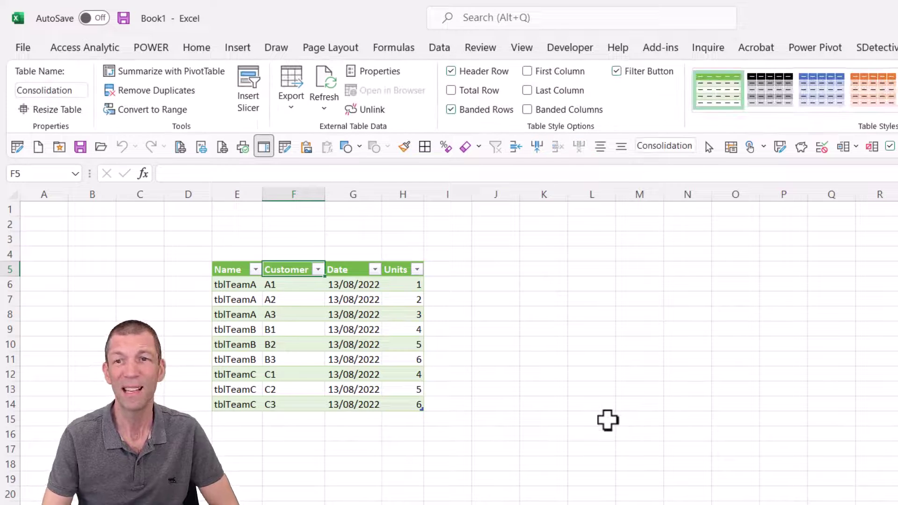
# Refresh the Consolidation table from its source.
pyautogui.click(367, 298)
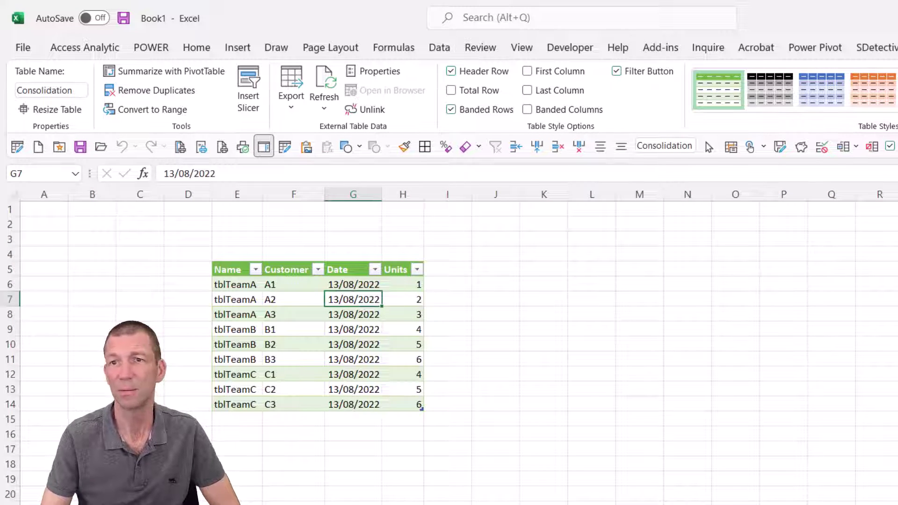
pyautogui.rightClick(375, 299)
pyautogui.click(416, 322)
# Clear the Customer to Units values in rows 8–13 and refresh the table to restore them.
pyautogui.moveTo(270, 320); pyautogui.dragTo(406, 382)
pyautogui.press('Delete')
pyautogui.click(381, 357)
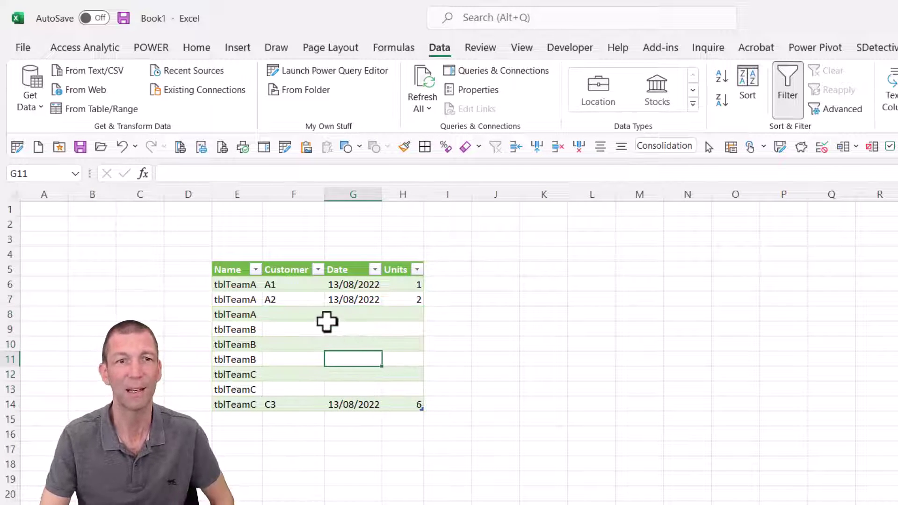
pyautogui.rightClick(327, 317)
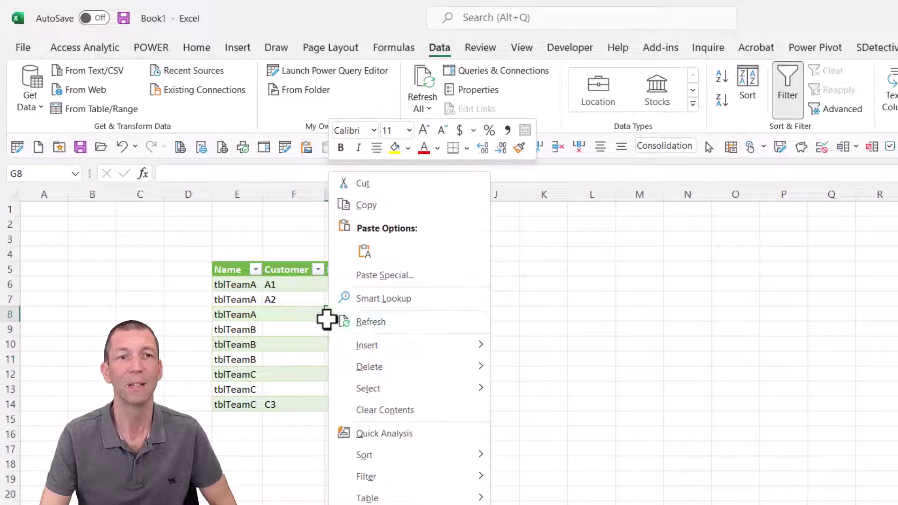
pyautogui.click(377, 321)
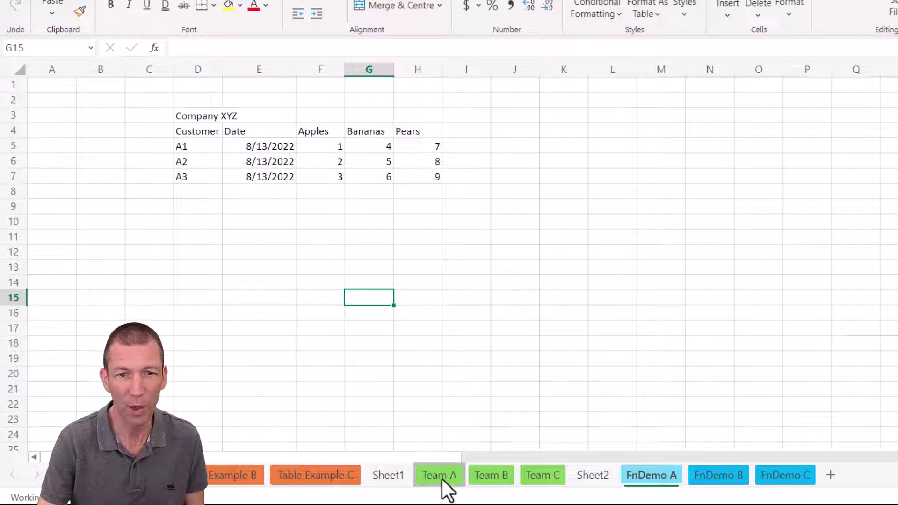
# Inspect the Customer, Date and Units data ranges on the Team A and Team B sheets.
pyautogui.click(443, 479)
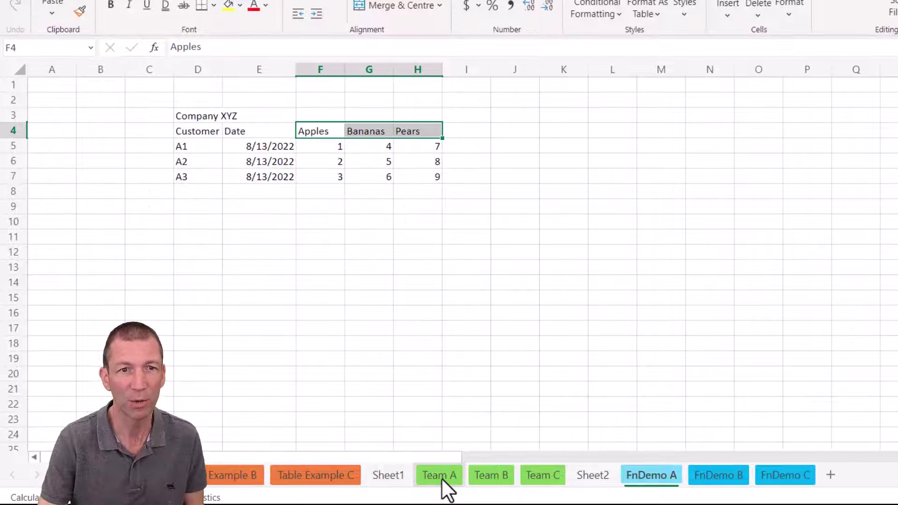
pyautogui.moveTo(195, 117); pyautogui.dragTo(257, 166)
pyautogui.click(448, 481)
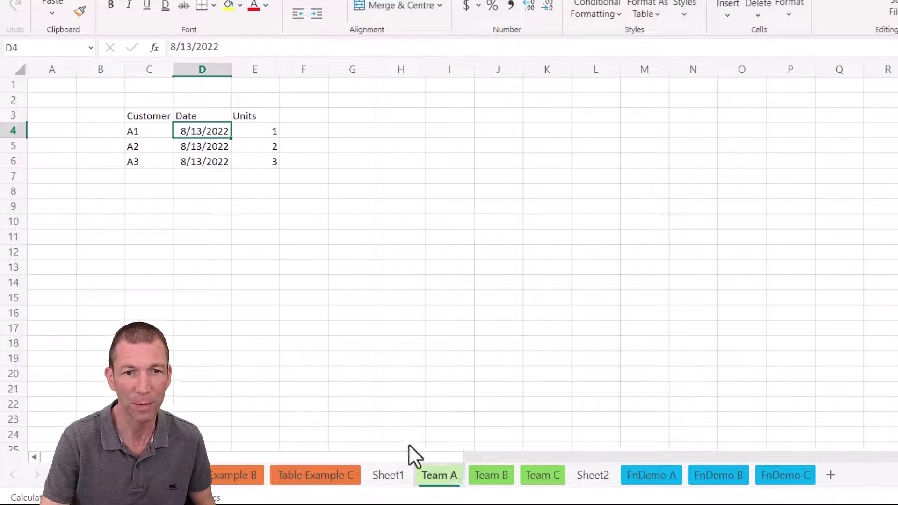
pyautogui.moveTo(137, 113); pyautogui.dragTo(266, 161)
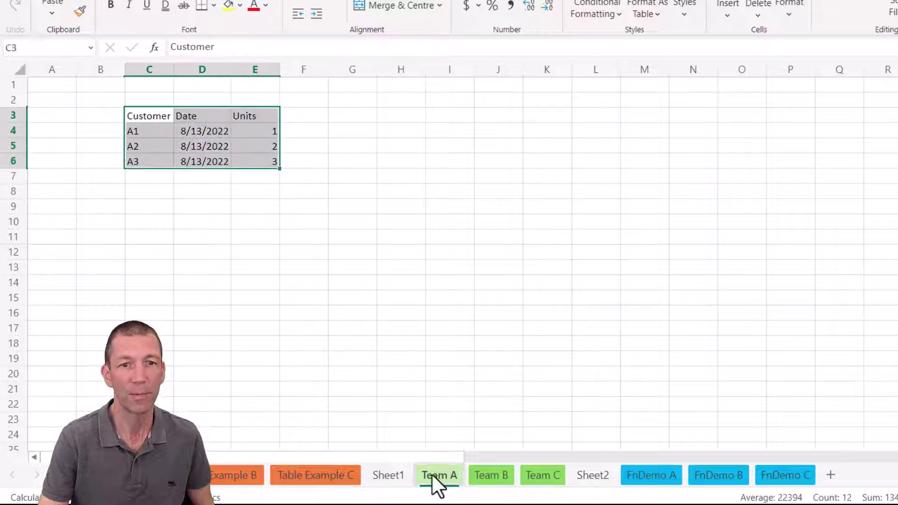
pyautogui.click(490, 475)
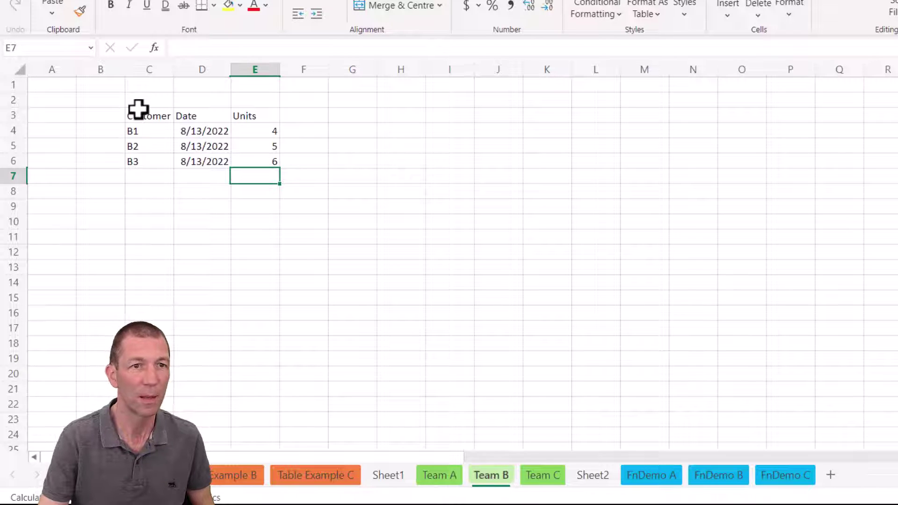
pyautogui.moveTo(136, 112); pyautogui.dragTo(265, 170)
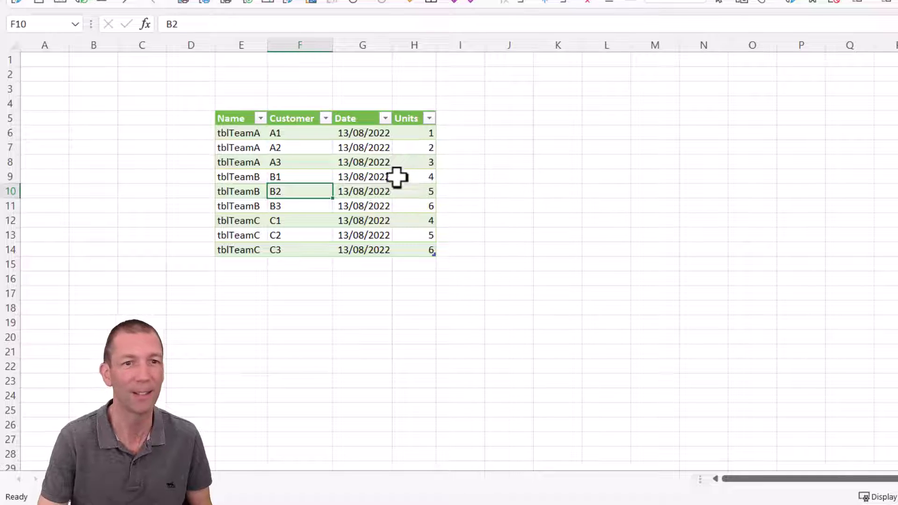
# Connect to the SharePoint workbook from Recent Sources and transform the whole workbook in Power Query.
pyautogui.click(112, 89)
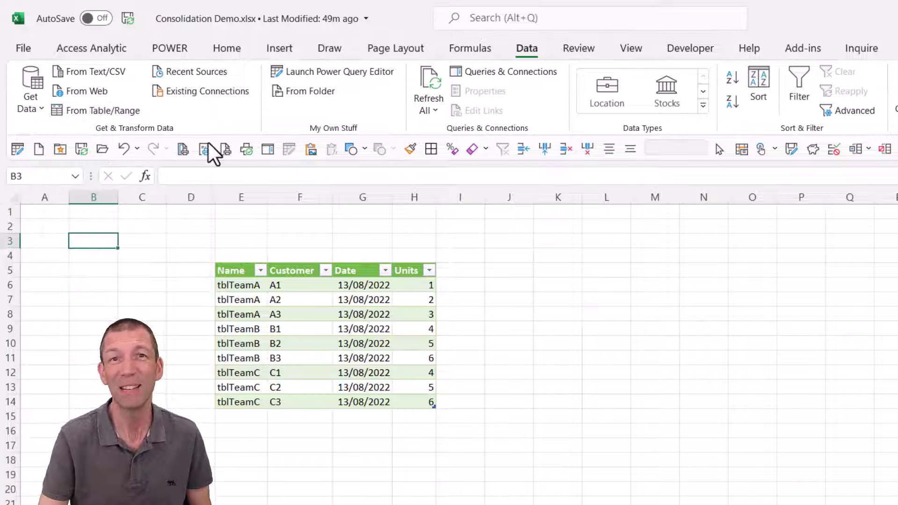
pyautogui.click(198, 70)
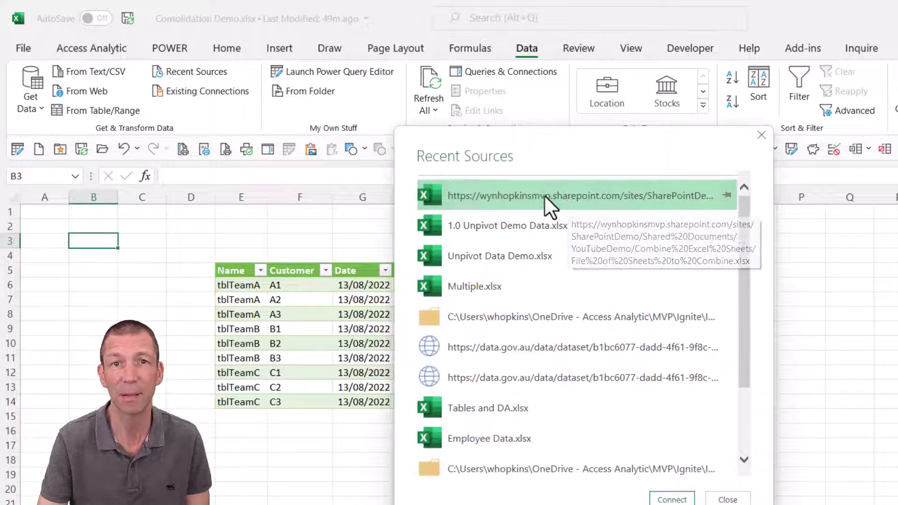
pyautogui.press('Escape')
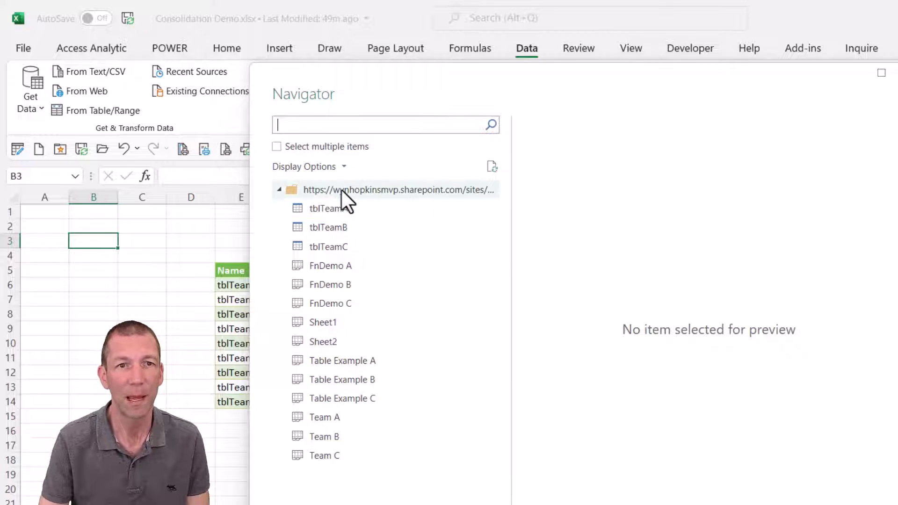
pyautogui.click(368, 187)
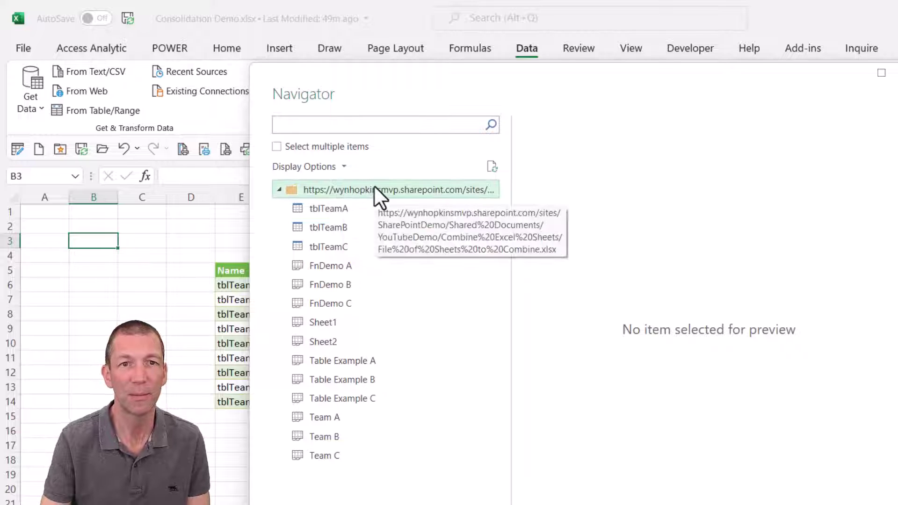
pyautogui.rightClick(375, 187)
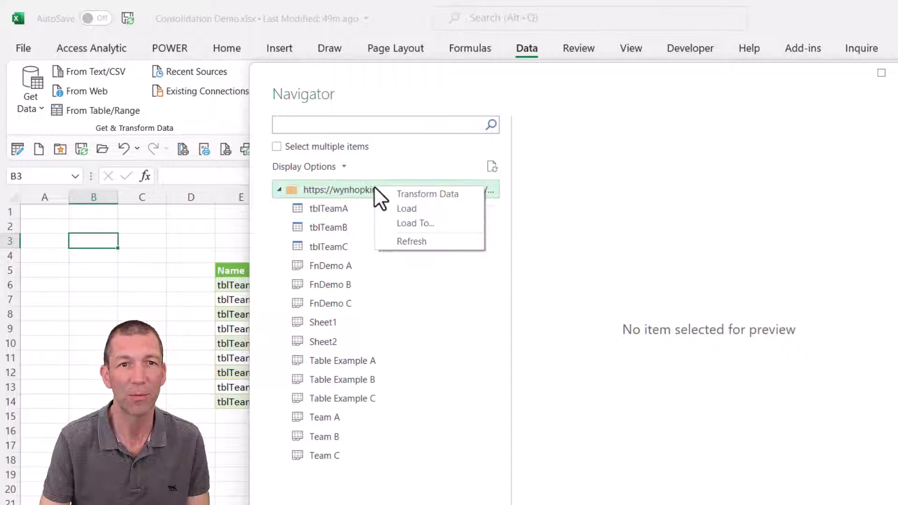
pyautogui.click(431, 193)
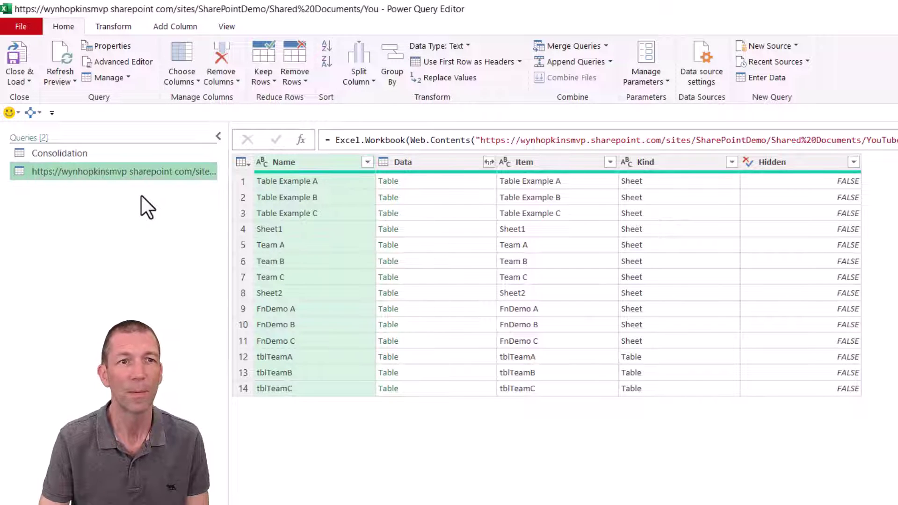
# Rename the workbook query SharePointFile and create a new query referencing it.
pyautogui.doubleClick(102, 177)
pyautogui.write('S')
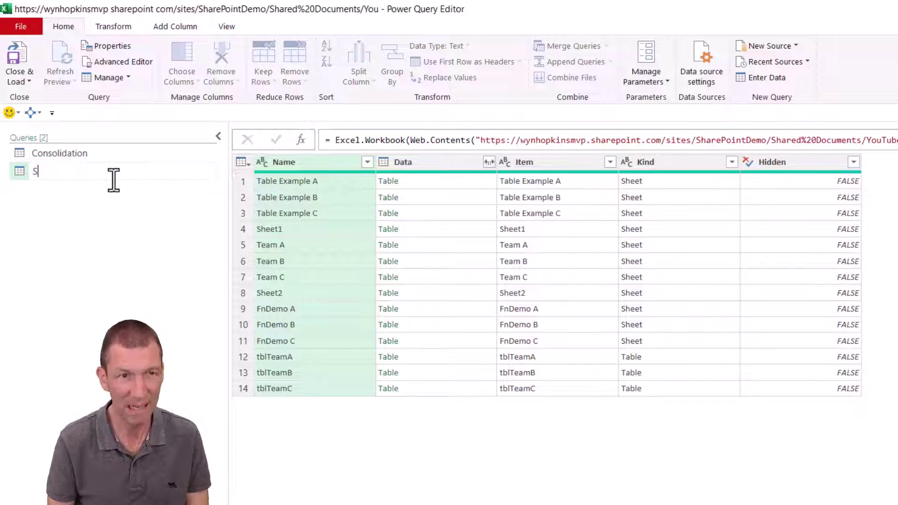
pyautogui.write('harePointFile')
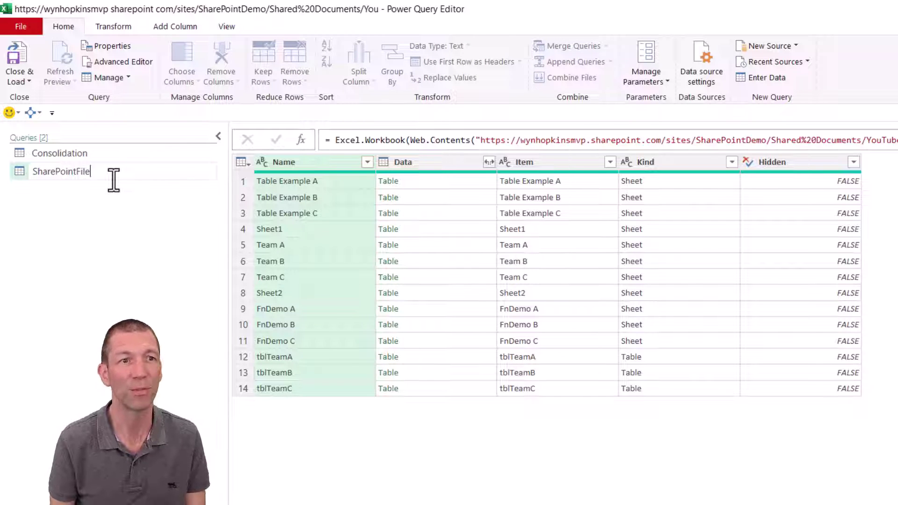
pyautogui.press('Return')
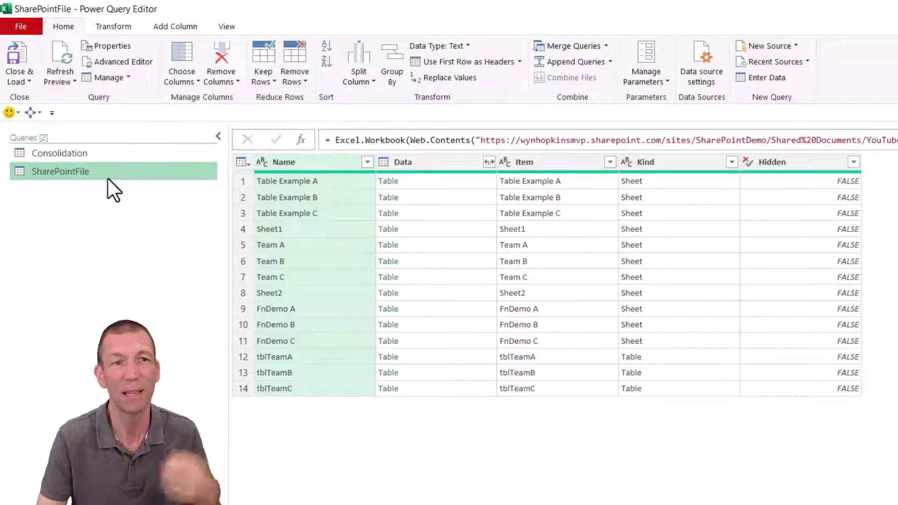
pyautogui.rightClick(72, 173)
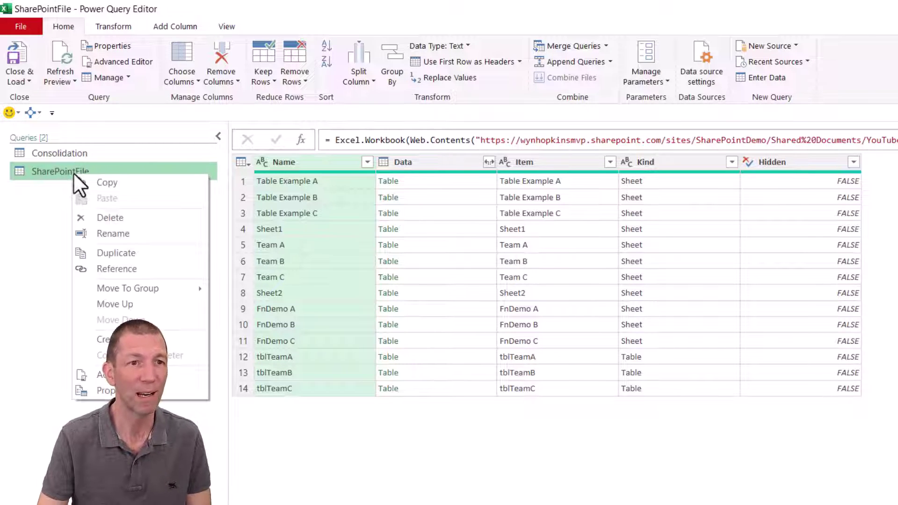
pyautogui.click(132, 267)
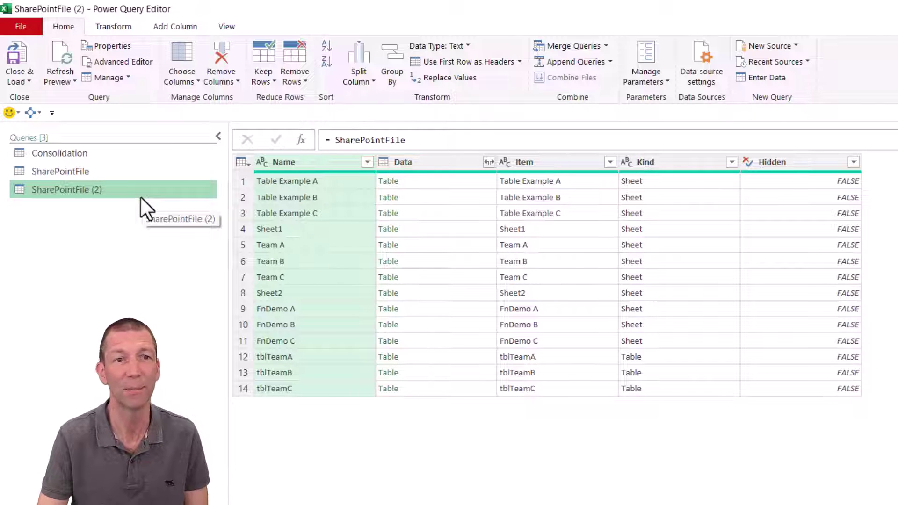
# Rename the SharePointFile (2) query to SheetConsolidation.
pyautogui.doubleClick(141, 197)
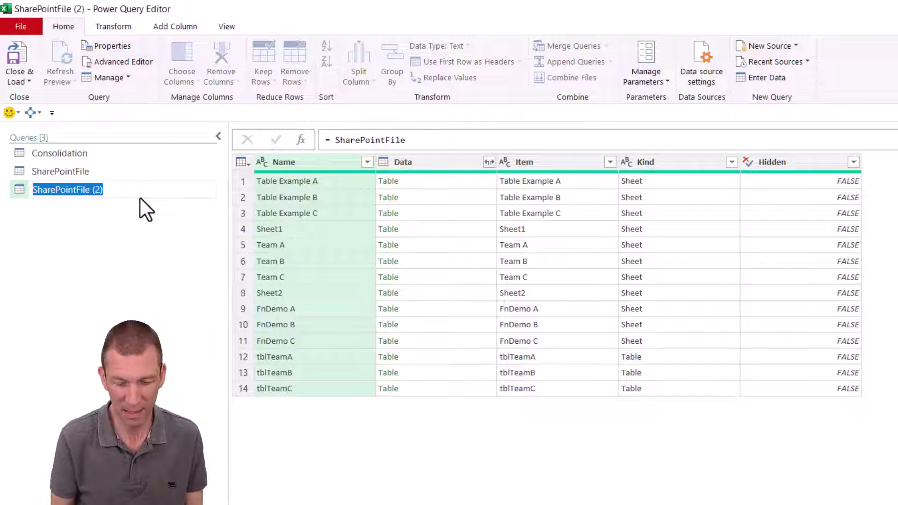
pyautogui.write('SheetCon')
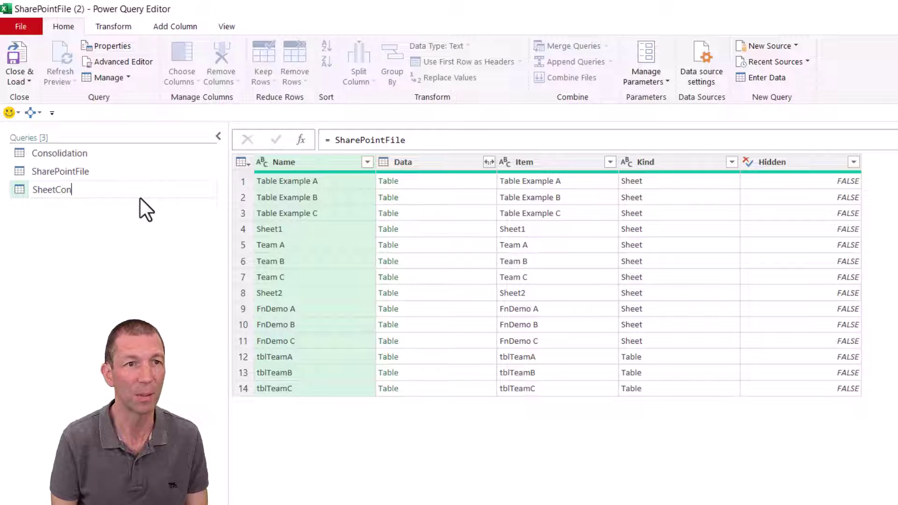
pyautogui.write('solidaton')
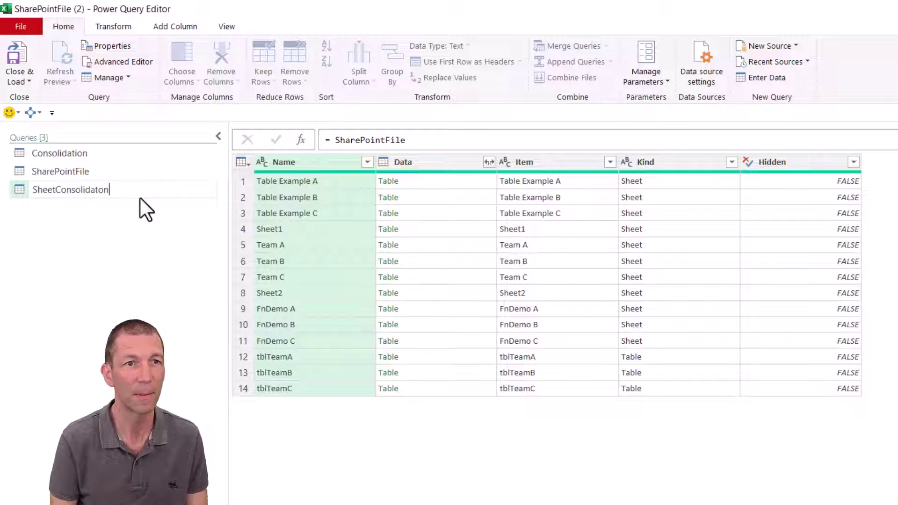
pyautogui.press('BackSpace')
pyautogui.write('tion')
pyautogui.press('BackSpace')
pyautogui.press('BackSpace')
pyautogui.press('BackSpace')
pyautogui.press('BackSpace')
pyautogui.write('ion')
pyautogui.press('Return')
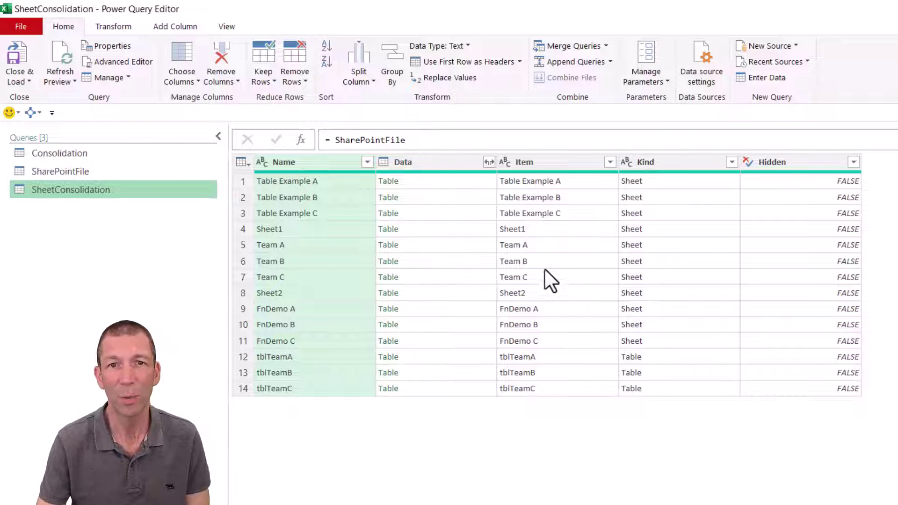
# Filter the Item column to values beginning with 'Team ', keeping Team A, Team B and Team C.
pyautogui.click(552, 246)
pyautogui.press('Down')
pyautogui.press('Down')
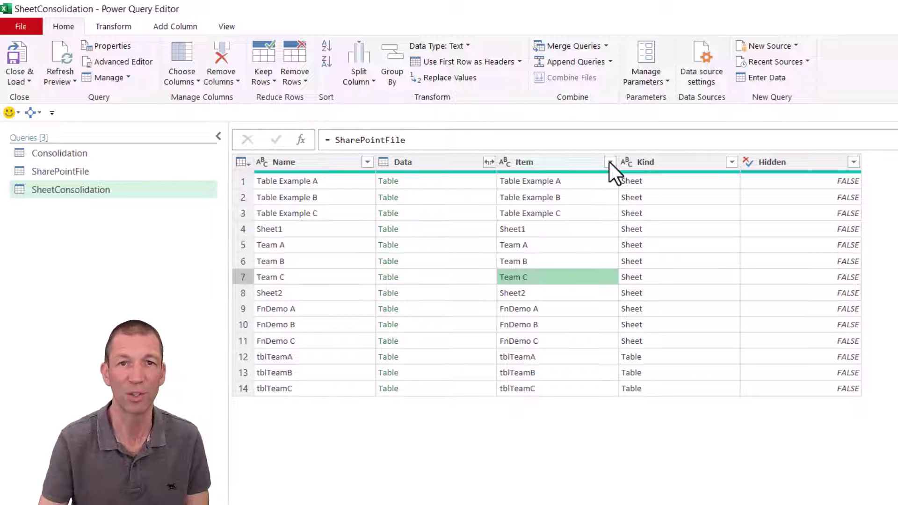
pyautogui.click(610, 163)
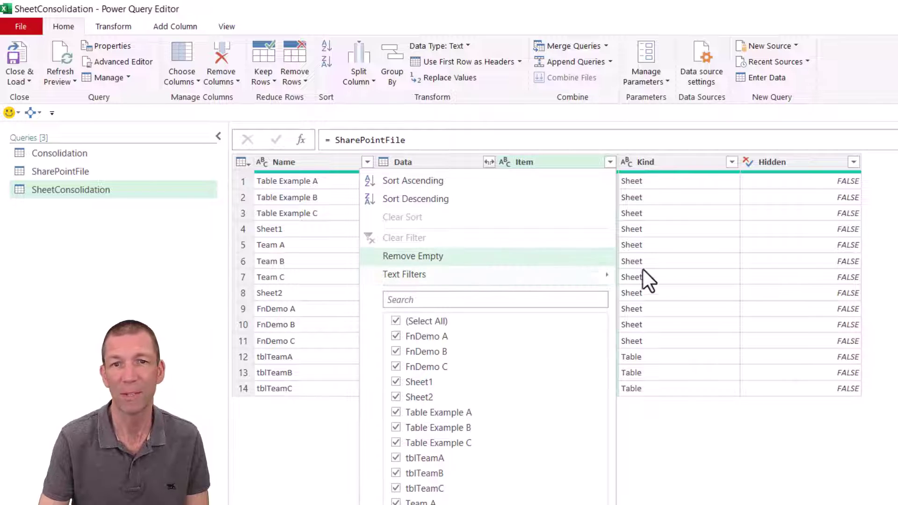
pyautogui.moveTo(566, 276)
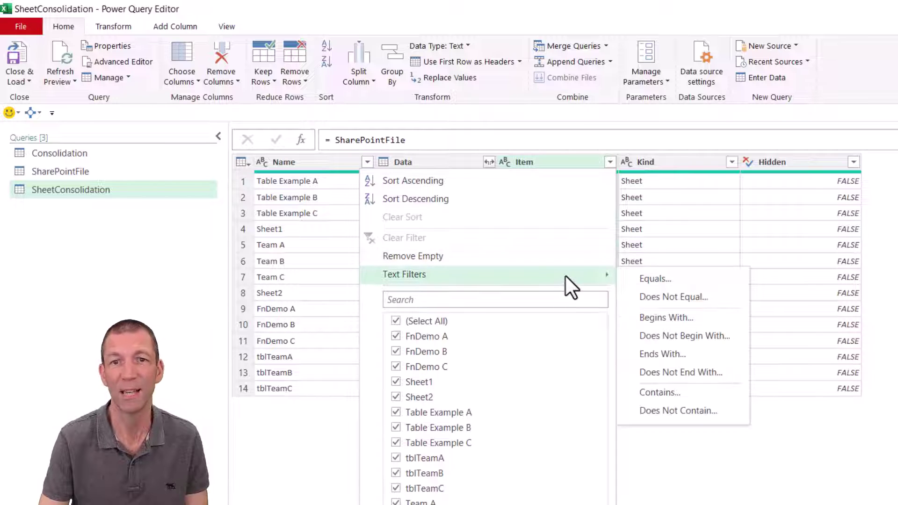
pyautogui.click(709, 320)
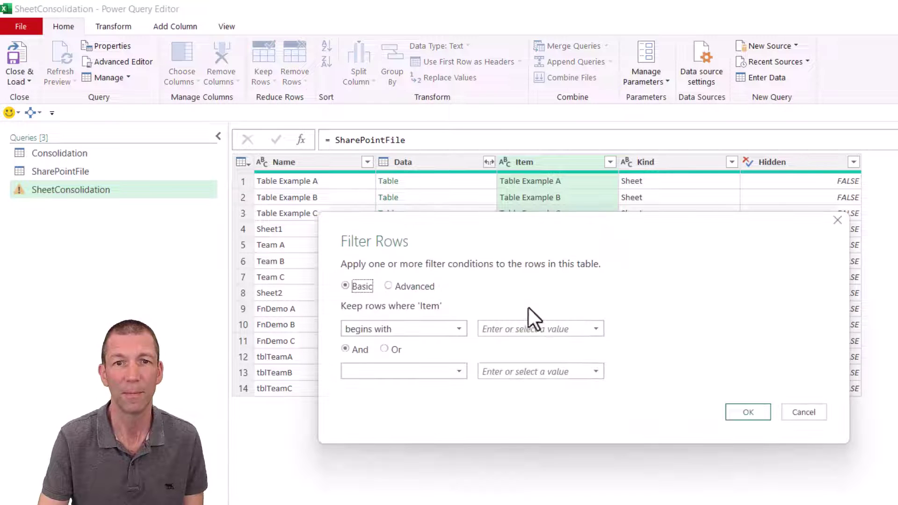
pyautogui.write('Team')
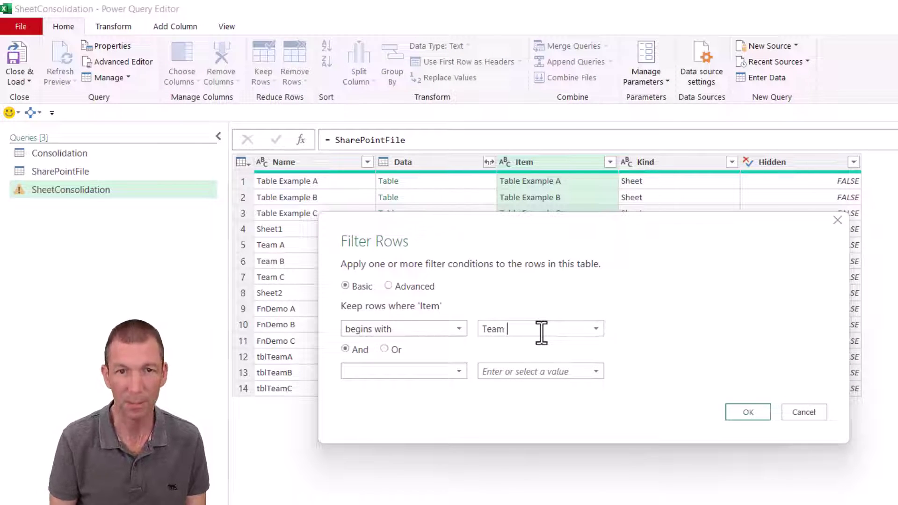
pyautogui.click(743, 414)
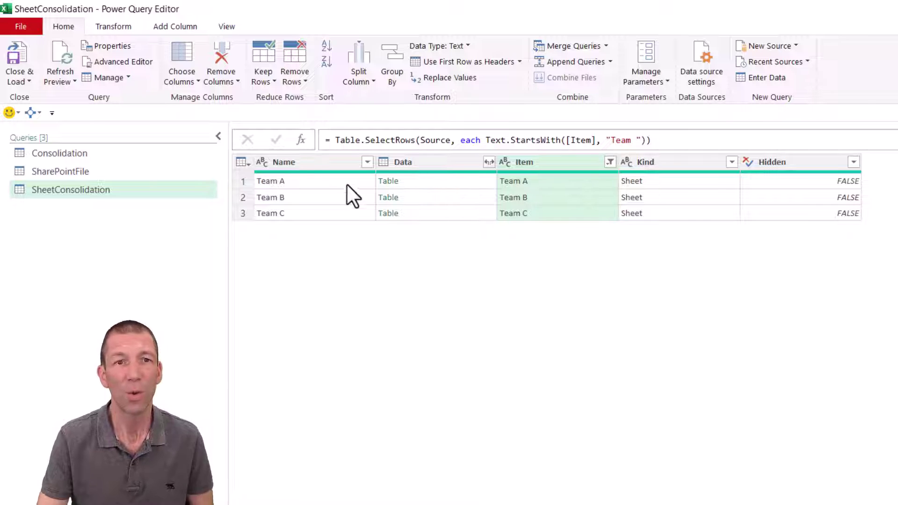
# Keep only the Name and Data columns, removing all others.
pyautogui.click(311, 164)
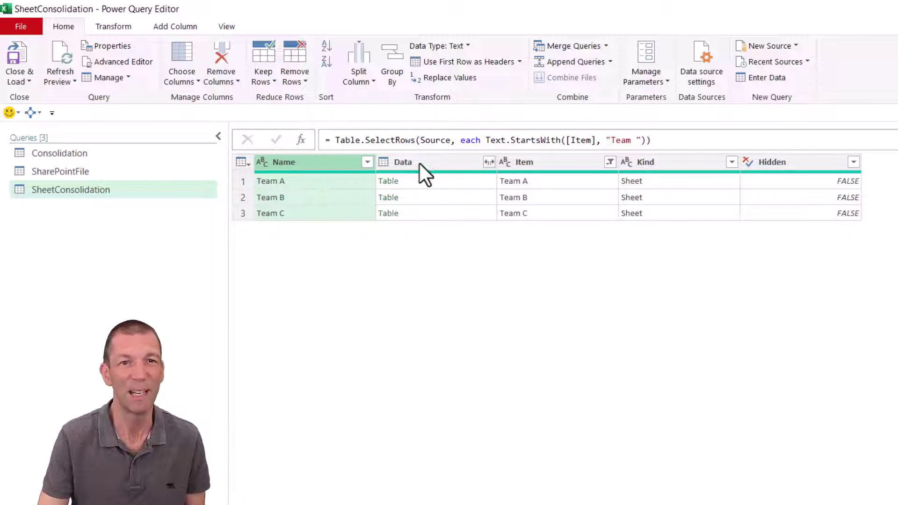
pyautogui.keyDown('ctrl'); pyautogui.click(432, 157); pyautogui.keyUp('ctrl')
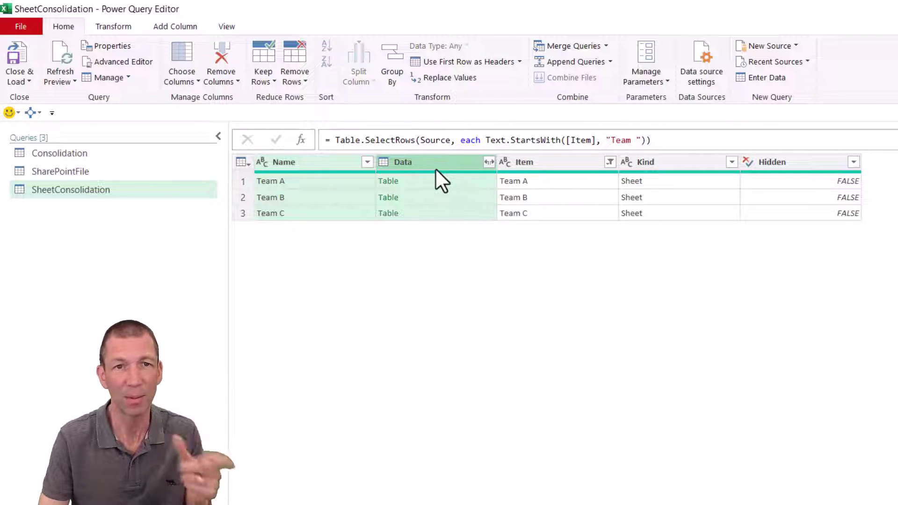
pyautogui.rightClick(430, 161)
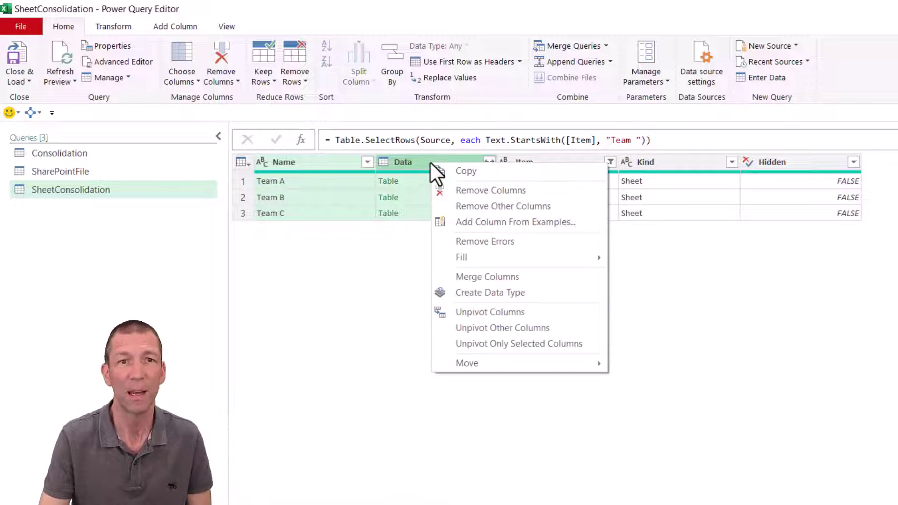
pyautogui.click(473, 206)
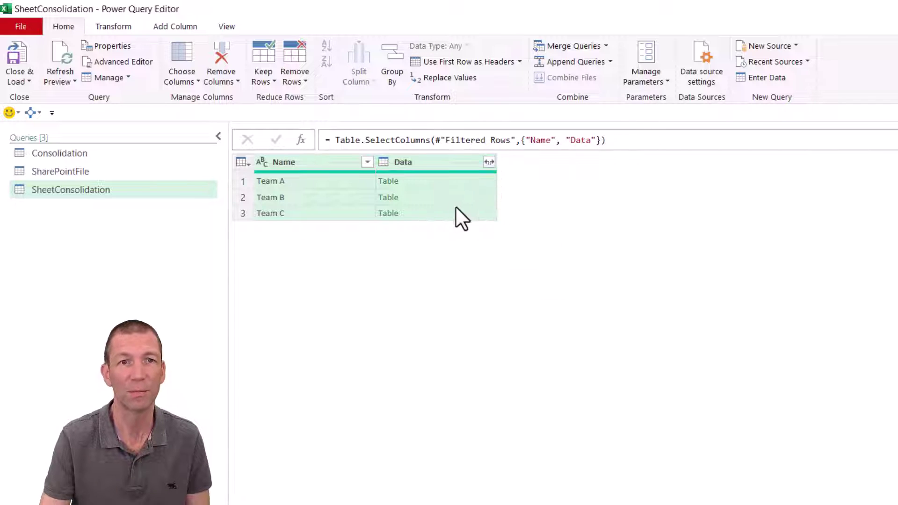
# Expand the Data tables into Column1, Column2 and Column3.
pyautogui.click(473, 163)
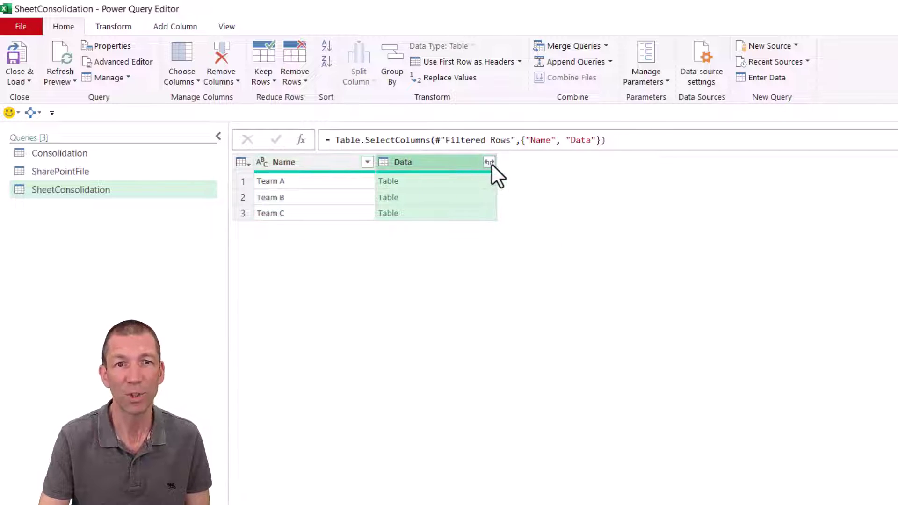
pyautogui.click(489, 162)
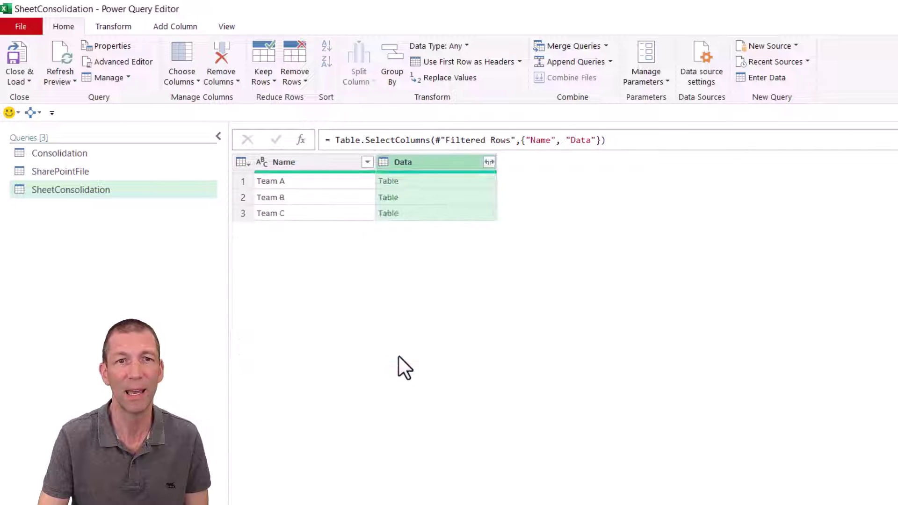
pyautogui.click(400, 357)
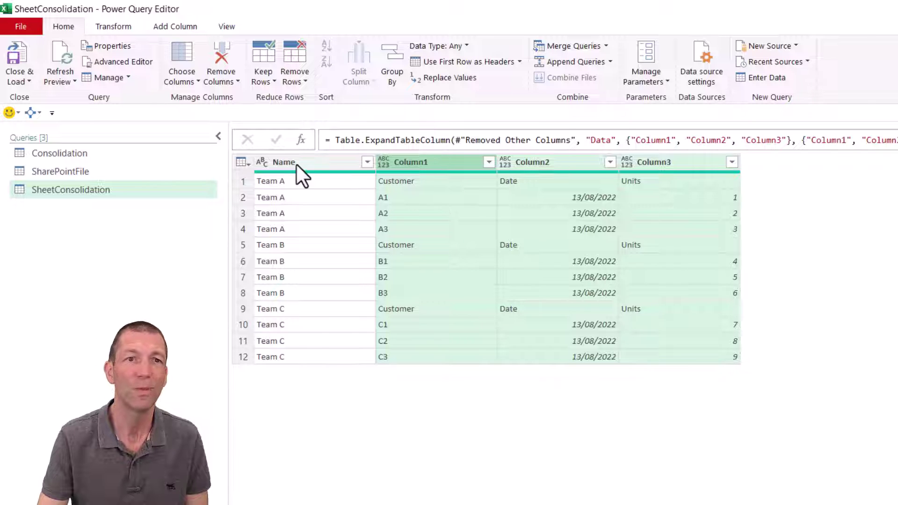
# Filter out rows where Column1 equals Customer, then step back to the Removed Other Columns stage.
pyautogui.click(313, 181)
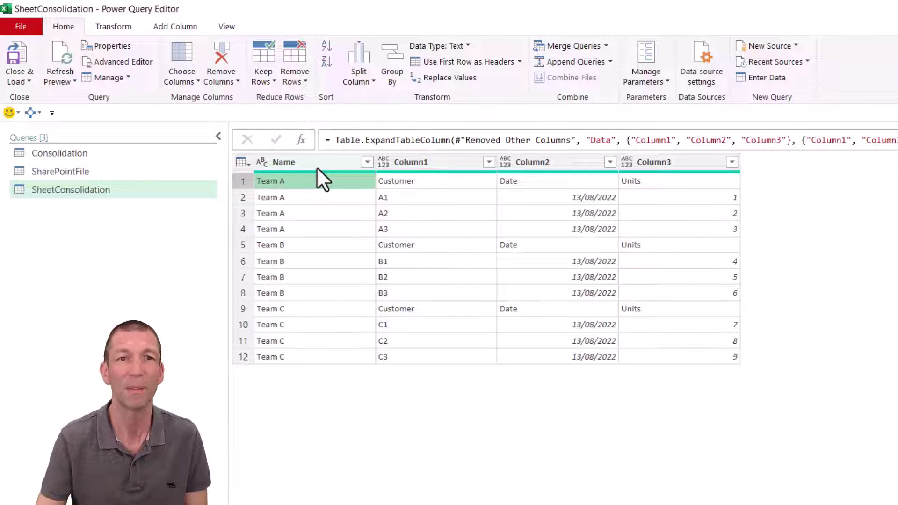
pyautogui.click(444, 162)
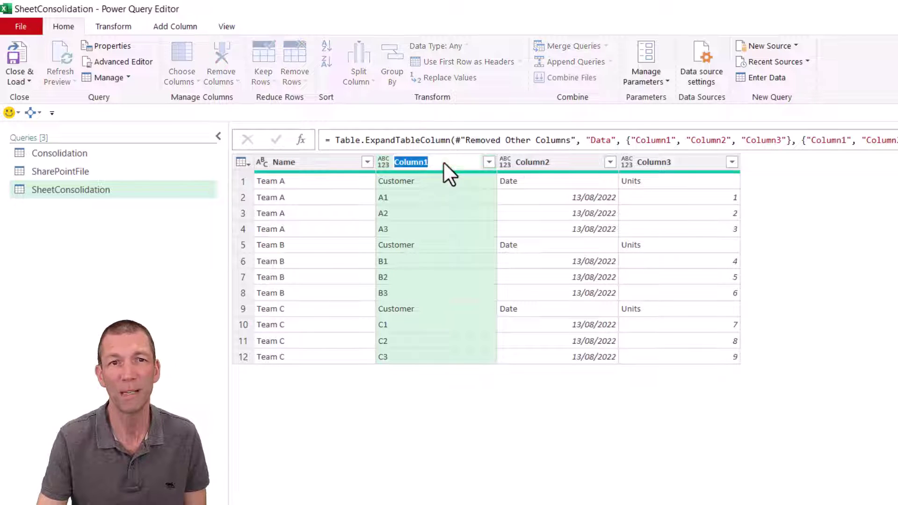
pyautogui.doubleClick(541, 158)
pyautogui.doubleClick(647, 161)
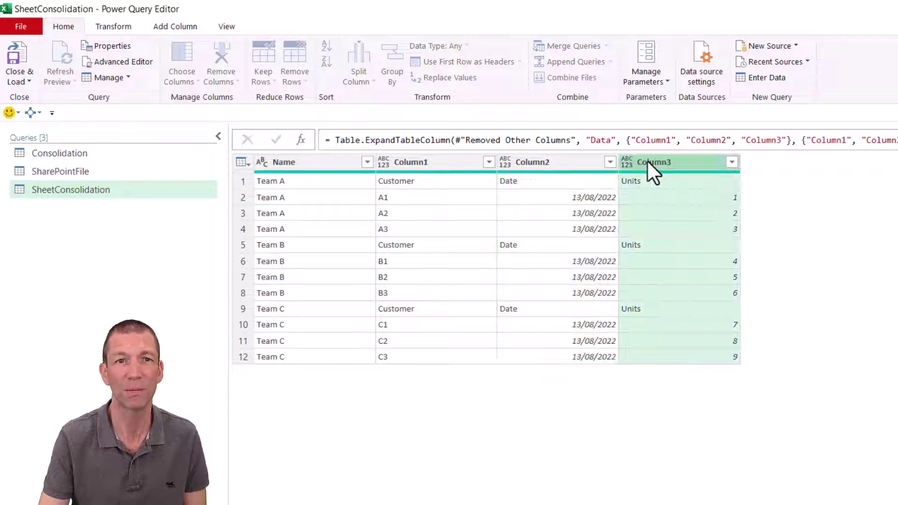
pyautogui.click(453, 181)
pyautogui.rightClick(453, 182)
pyautogui.moveTo(526, 212)
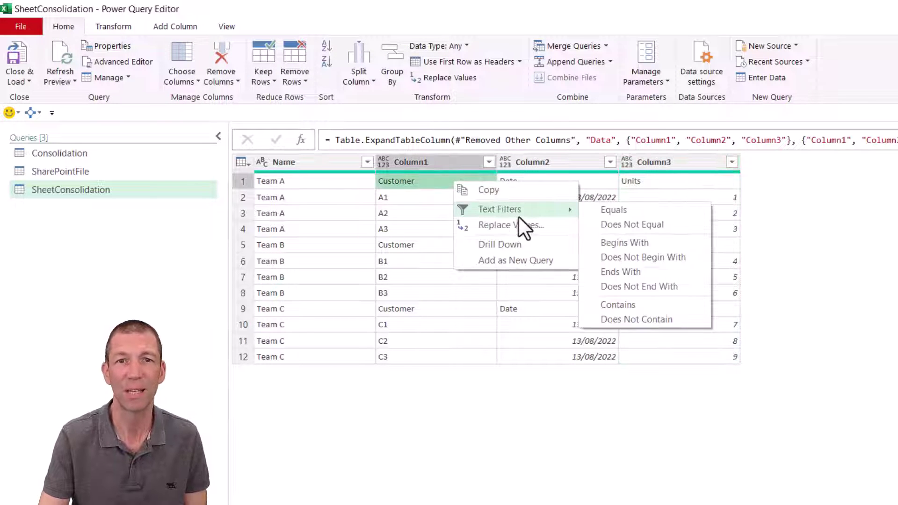
pyautogui.click(647, 226)
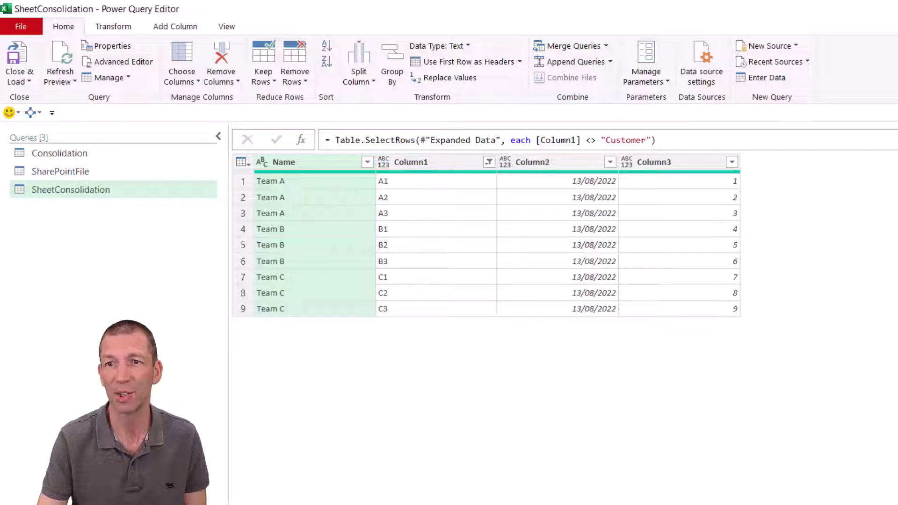
pyautogui.press('Up')
pyautogui.press('Up')
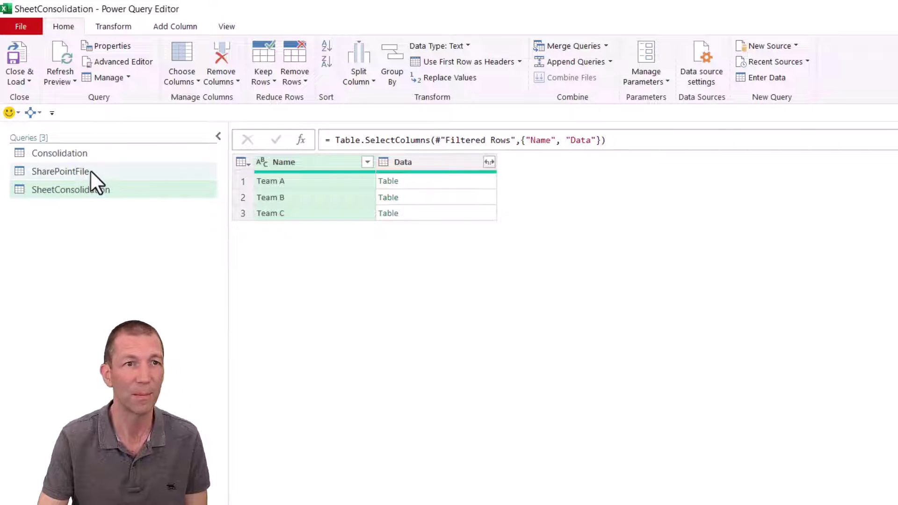
# In the SharePointFile Source formula, change Excel.Workbook's null argument to true.
pyautogui.click(60, 172)
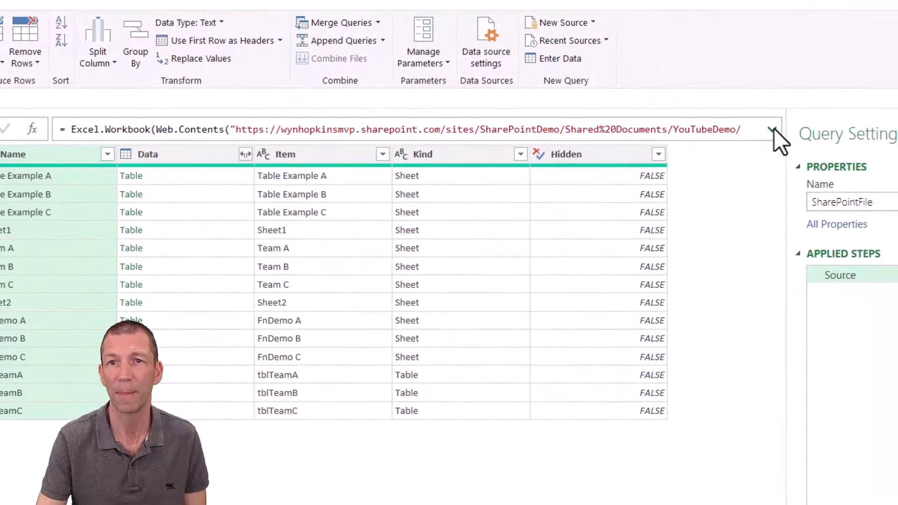
pyautogui.click(772, 130)
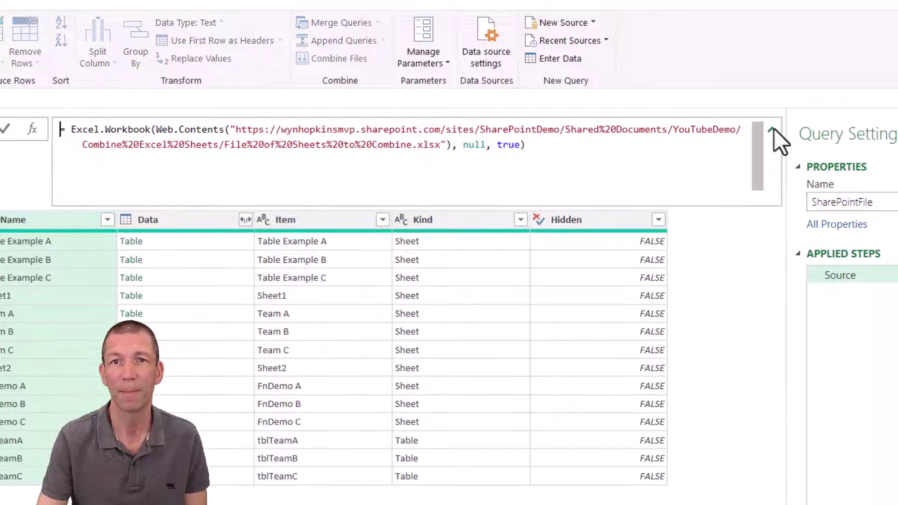
pyautogui.doubleClick(475, 144)
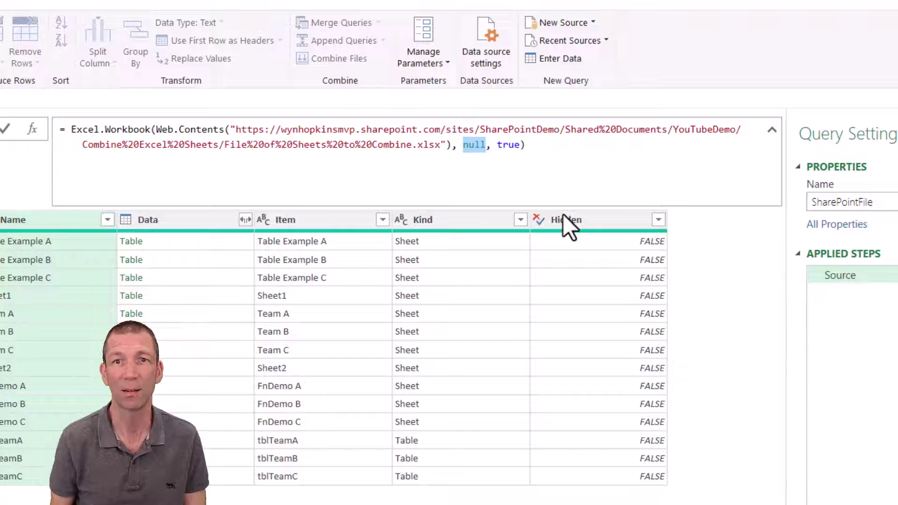
pyautogui.press('Left')
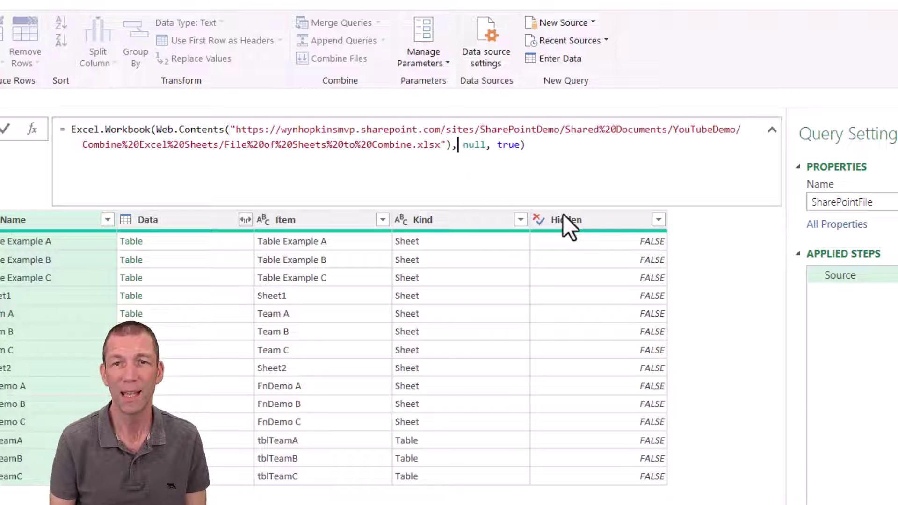
pyautogui.press('BackSpace')
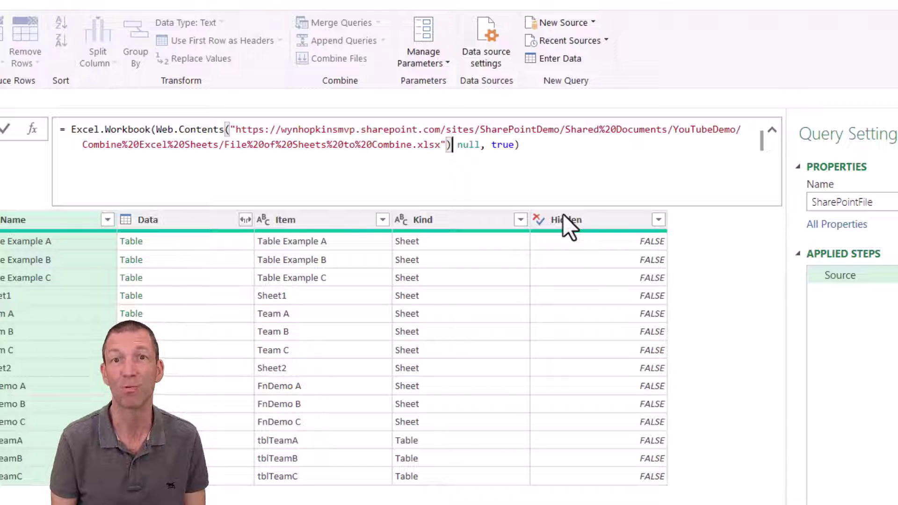
pyautogui.write(',')
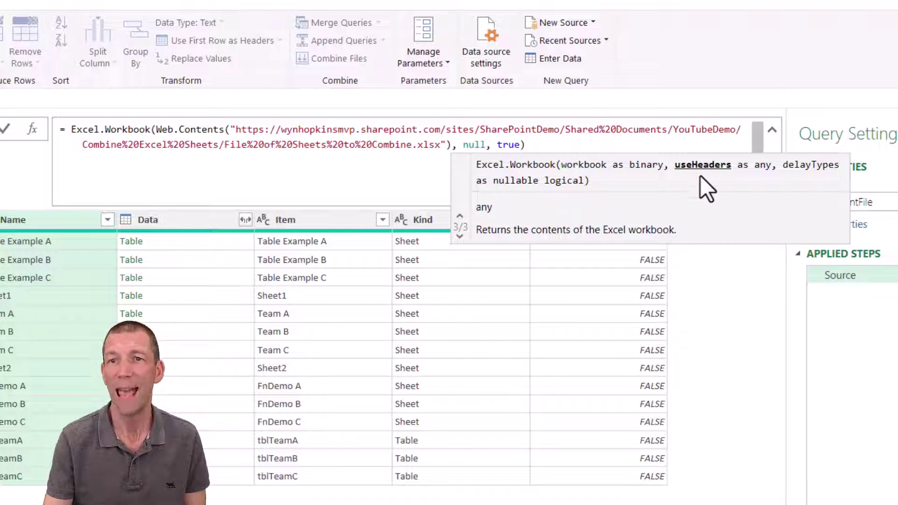
pyautogui.doubleClick(474, 145)
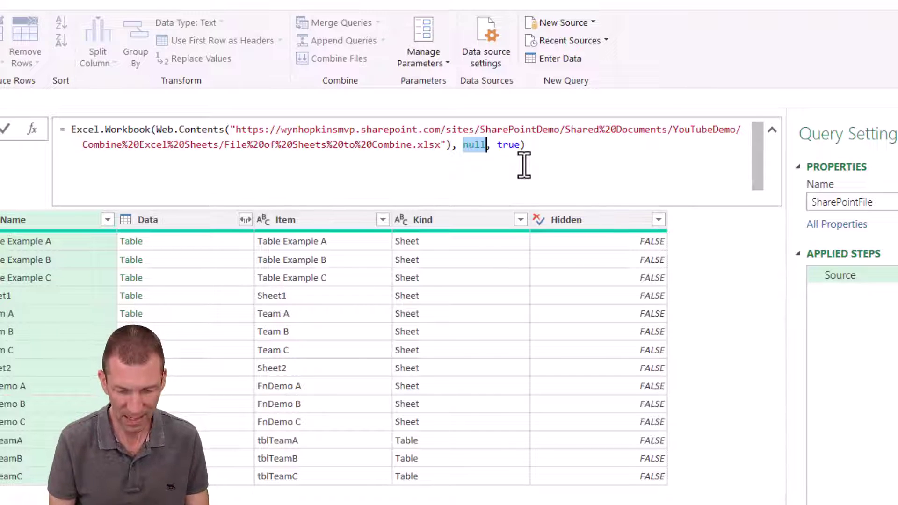
pyautogui.write('true')
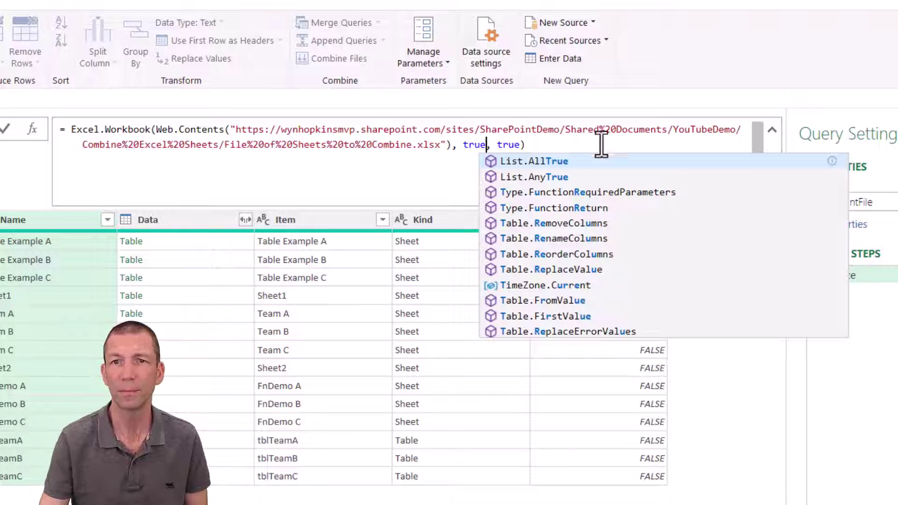
pyautogui.click(603, 144)
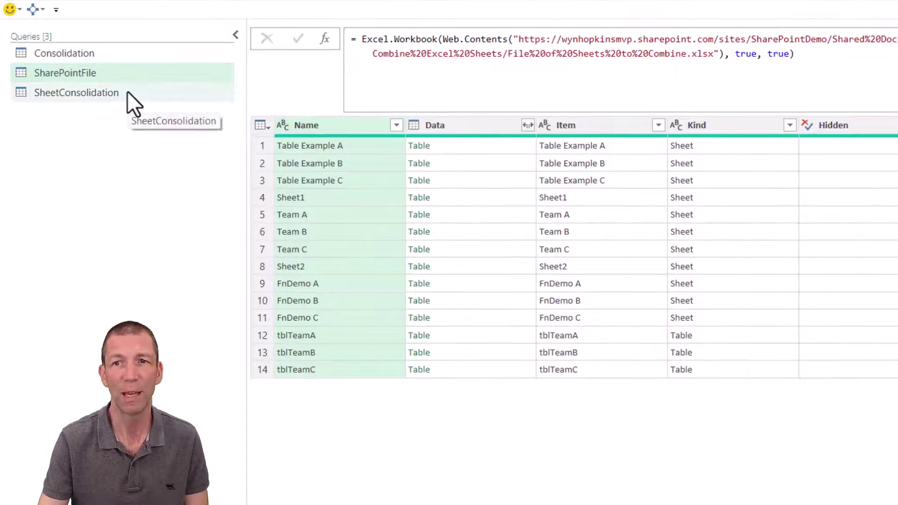
# Expand SheetConsolidation's Data column into Customer, Date and Units, giving nine Team A–C rows.
pyautogui.click(128, 92)
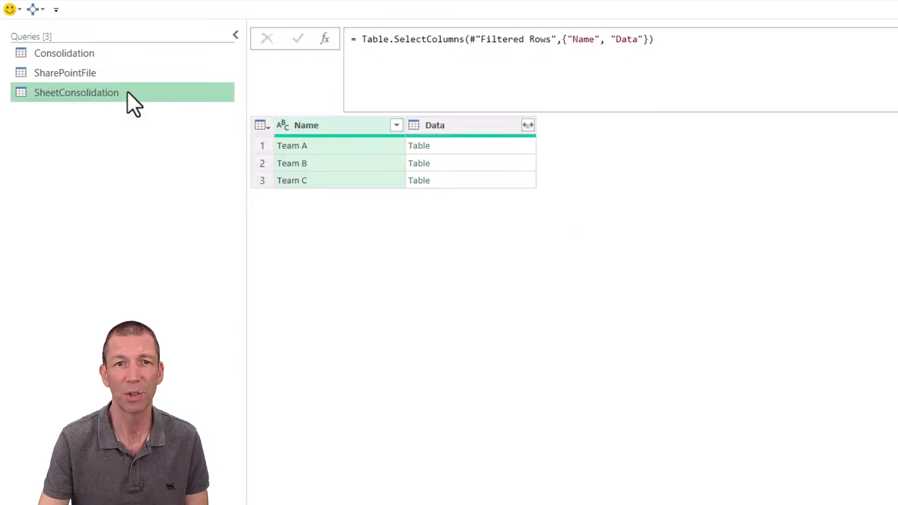
pyautogui.click(528, 126)
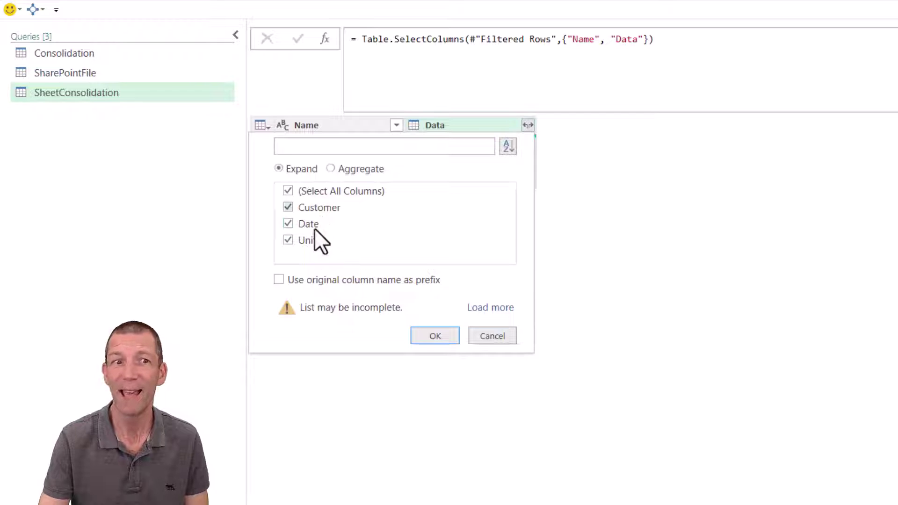
pyautogui.click(441, 335)
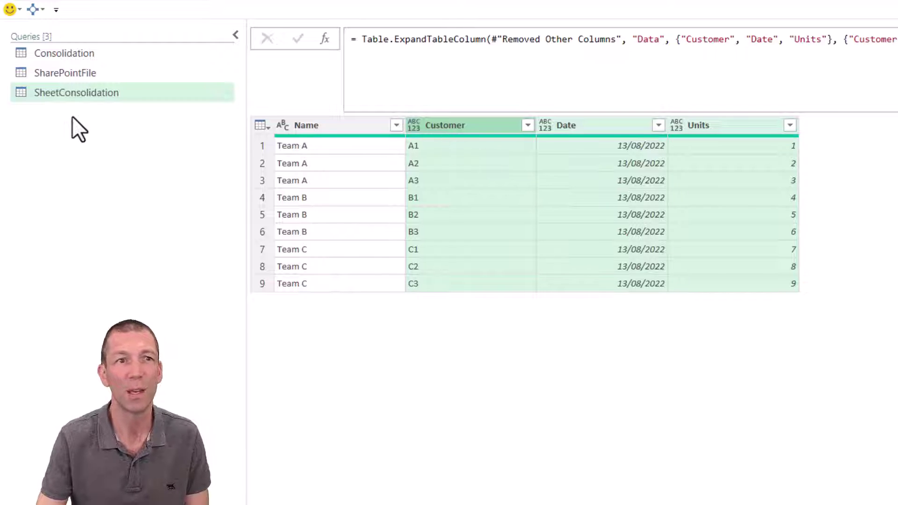
# Reference SharePointFile as a new query named MessyConsol, then reference MessyConsol again.
pyautogui.click(72, 71)
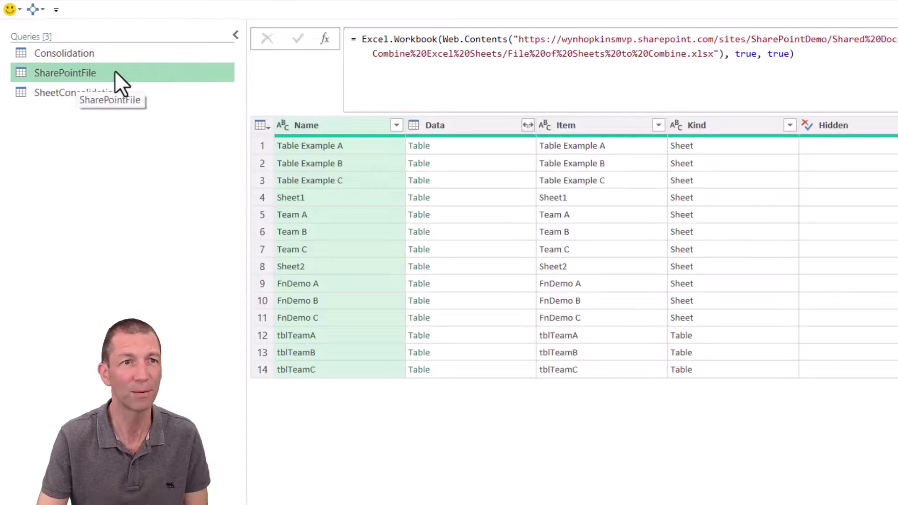
pyautogui.rightClick(115, 73)
pyautogui.click(173, 174)
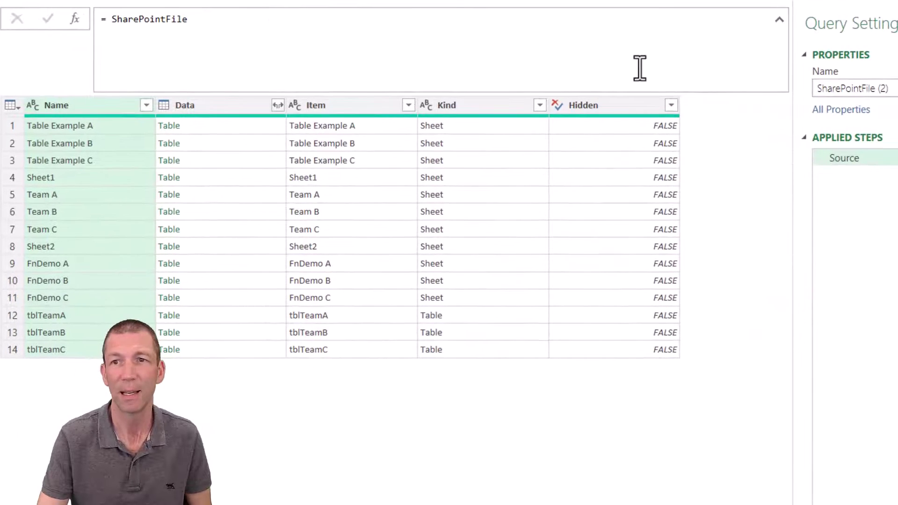
pyautogui.moveTo(892, 88); pyautogui.dragTo(756, 97)
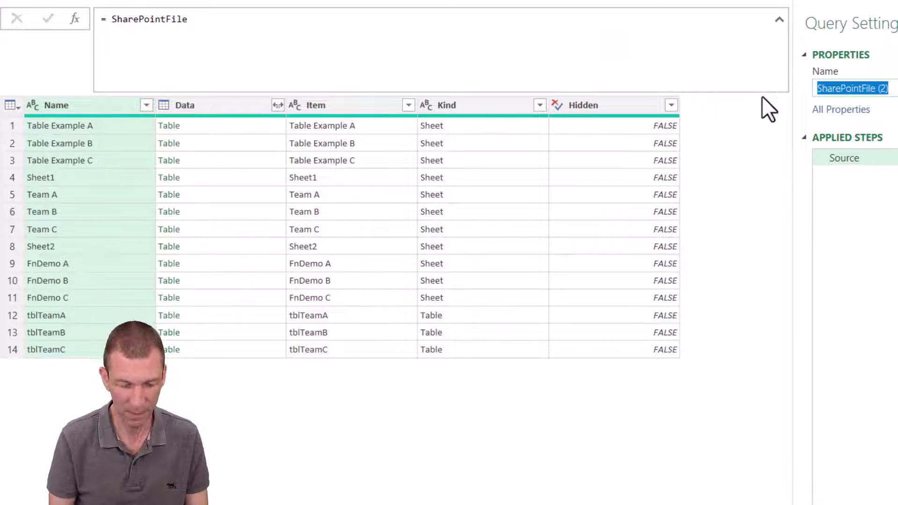
pyautogui.write('Messy')
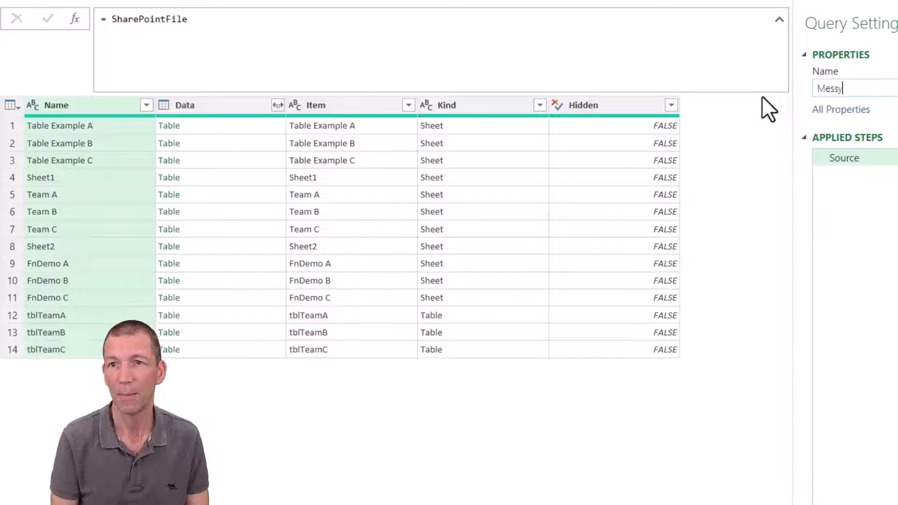
pyautogui.write('Consol')
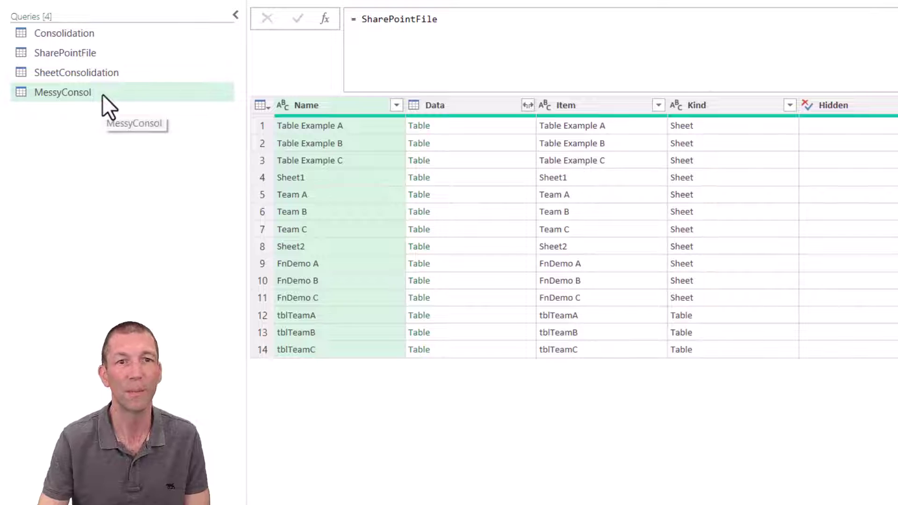
pyautogui.rightClick(102, 94)
pyautogui.click(164, 197)
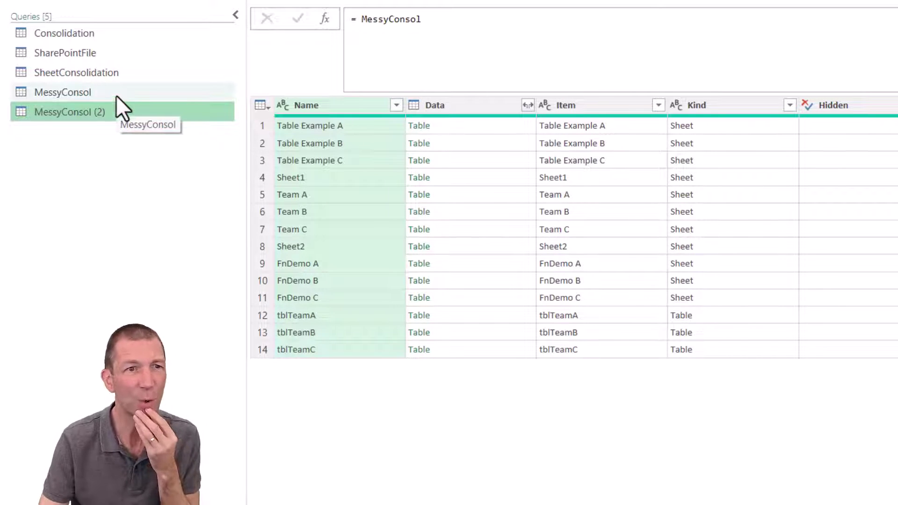
# Filter MessyConsol's Item column to keep only FnDemo A, FnDemo B and FnDemo C.
pyautogui.click(116, 96)
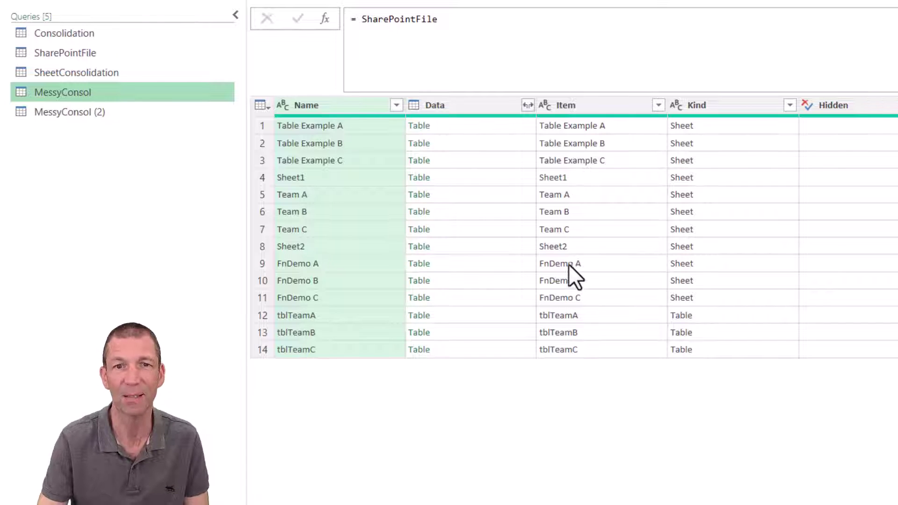
pyautogui.click(658, 106)
pyautogui.click(429, 276)
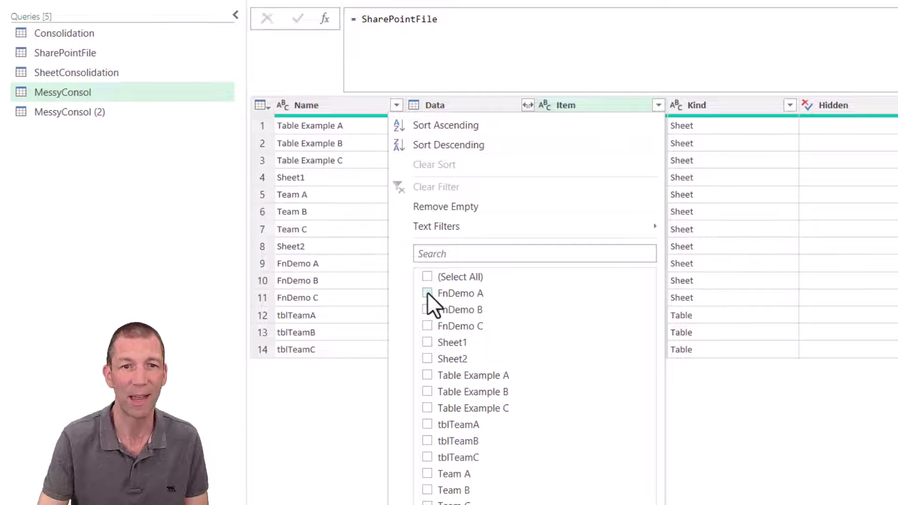
pyautogui.click(427, 292)
pyautogui.click(426, 309)
pyautogui.click(428, 326)
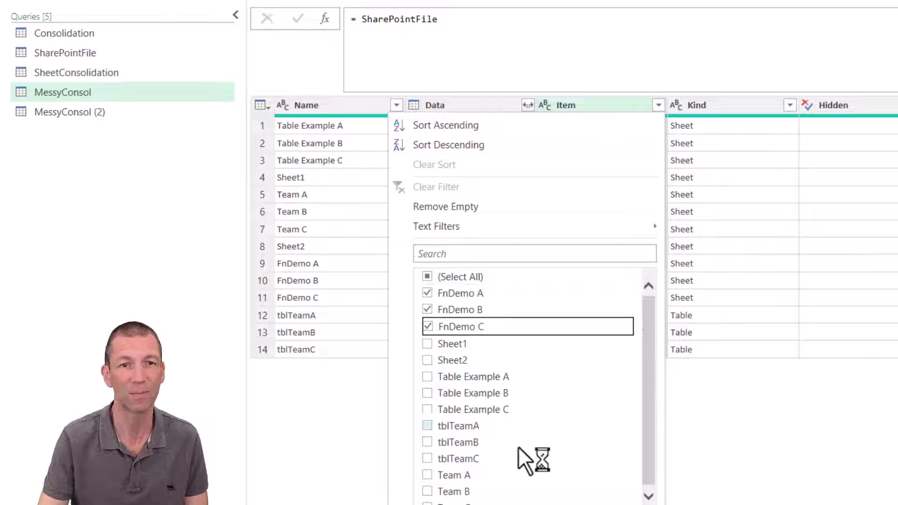
pyautogui.click(585, 504)
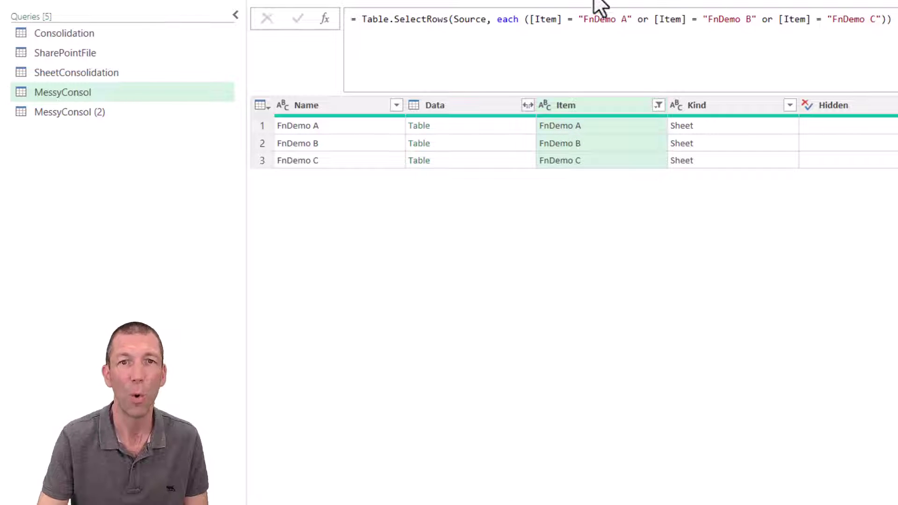
pyautogui.moveTo(567, 19); pyautogui.dragTo(892, 19)
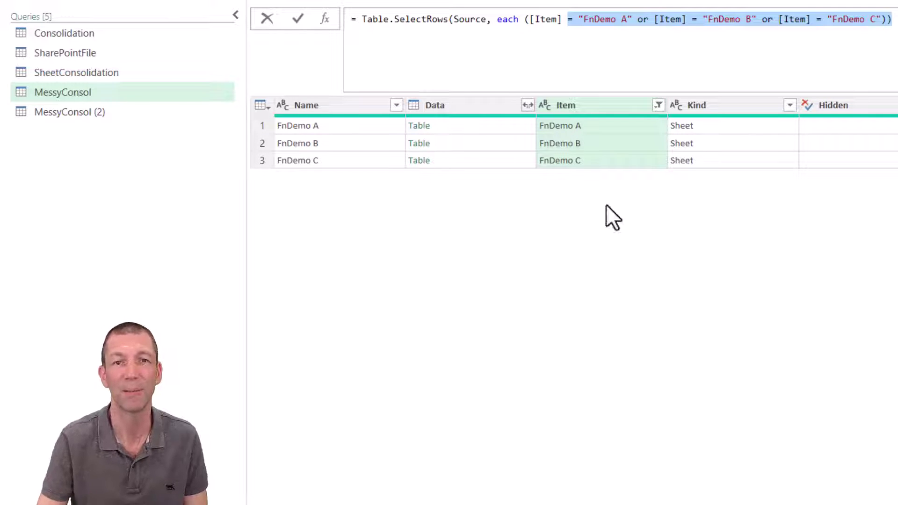
pyautogui.press('Escape')
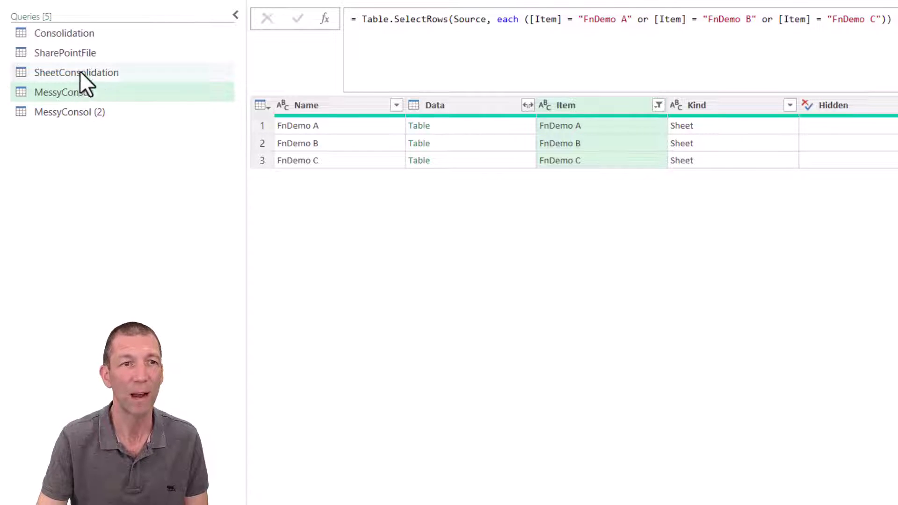
# Drill into FnDemo A's sheet table from the MessyConsol (2) query, reviewing the Apples, Bananas and Pears values.
pyautogui.click(64, 111)
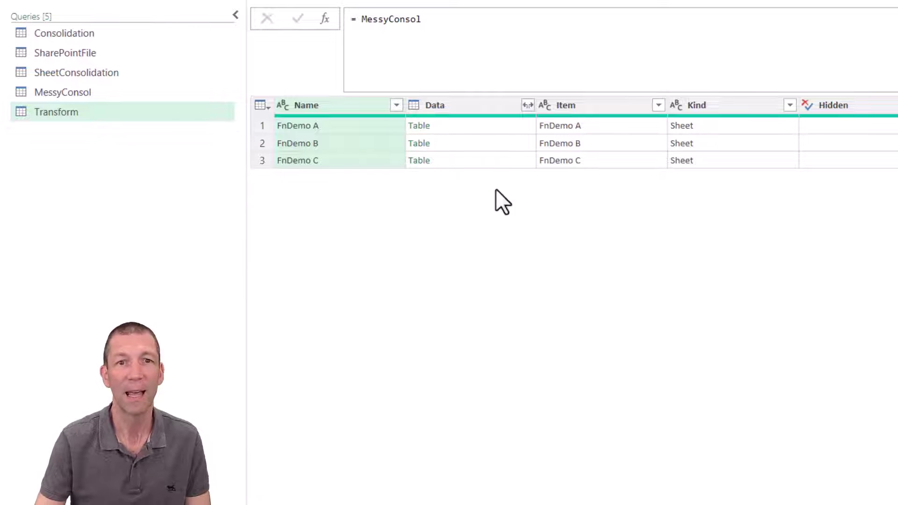
pyautogui.click(423, 126)
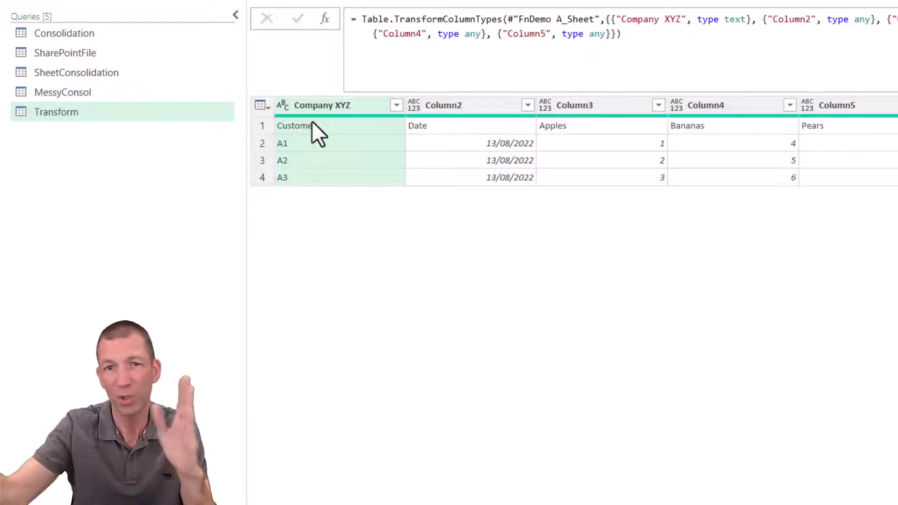
pyautogui.click(621, 126)
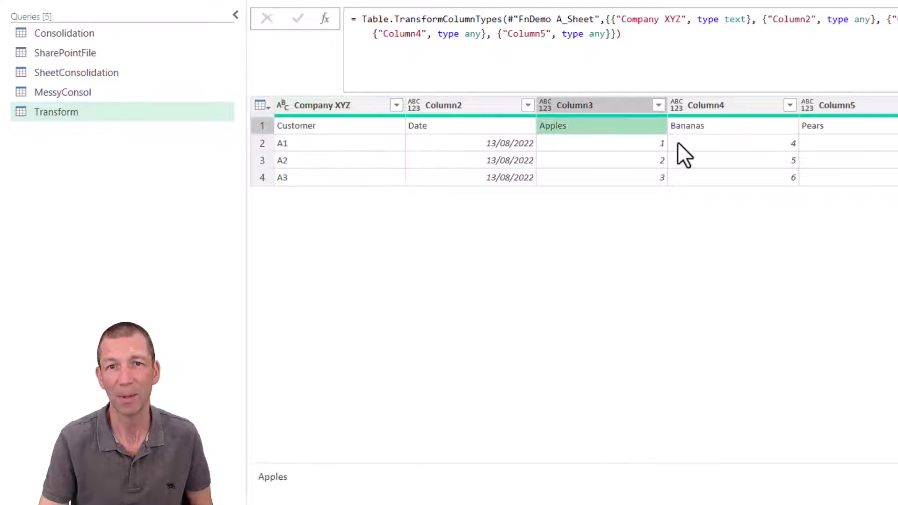
pyautogui.click(723, 125)
pyautogui.click(856, 130)
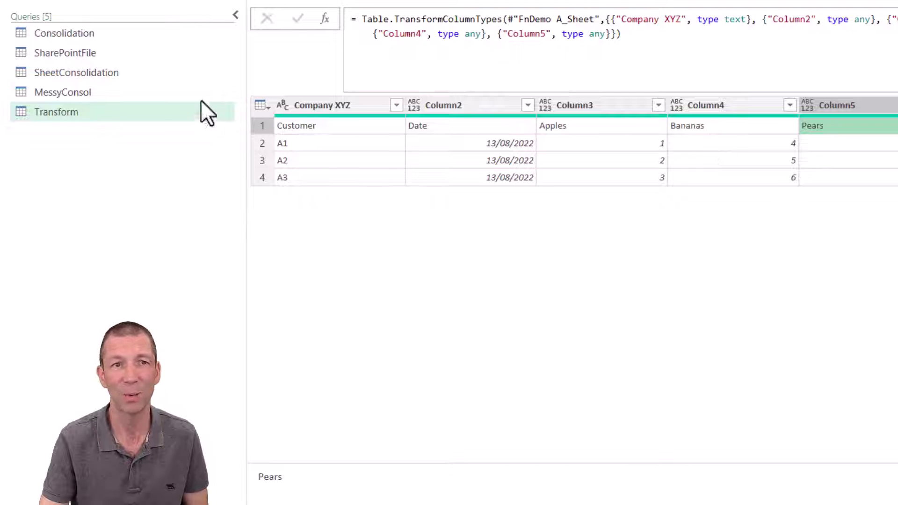
# Delete the automatic Changed Type step, then view SharePointFile's source formula.
pyautogui.click(316, 107)
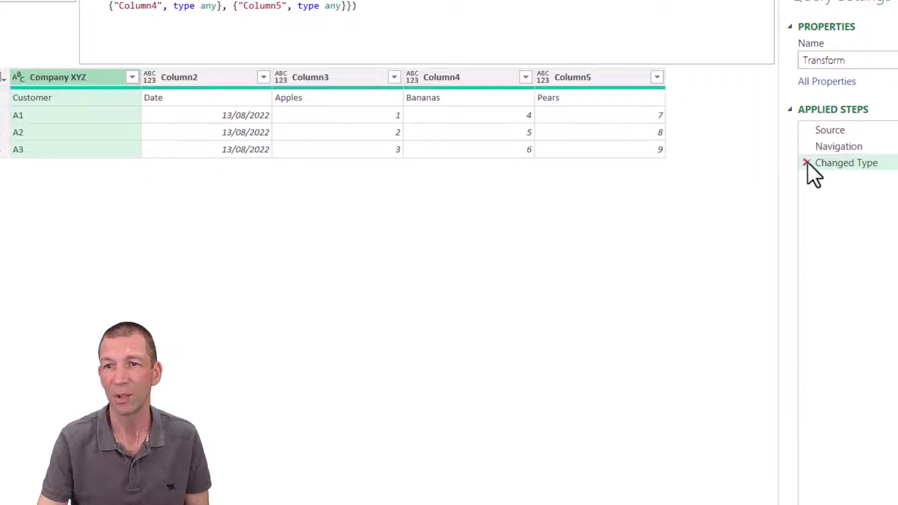
pyautogui.click(807, 162)
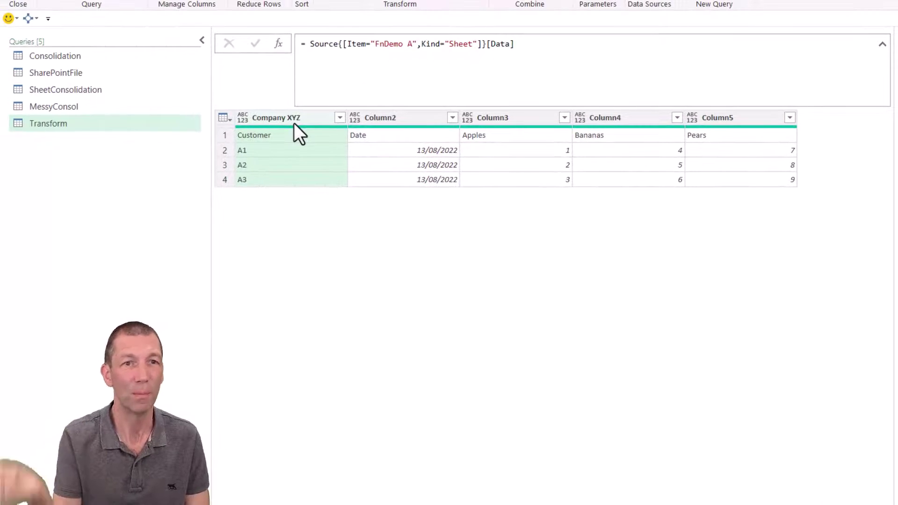
pyautogui.click(95, 73)
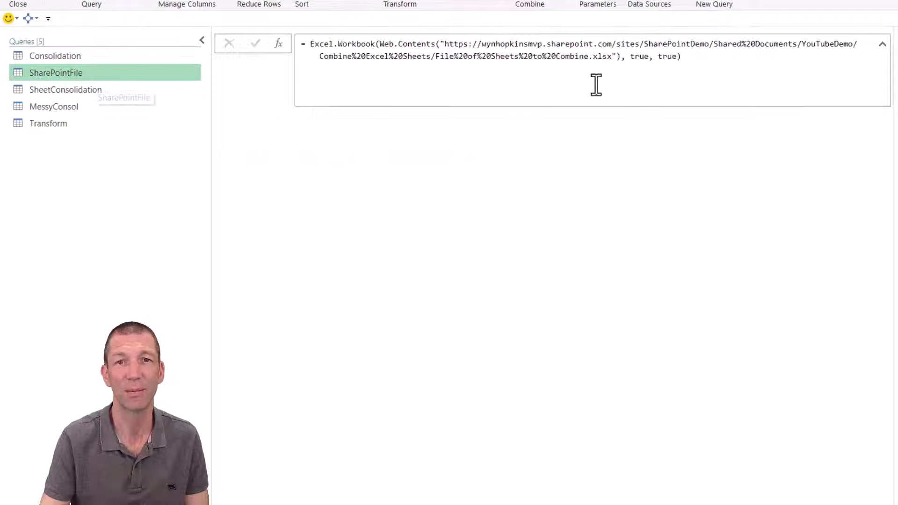
pyautogui.click(635, 56)
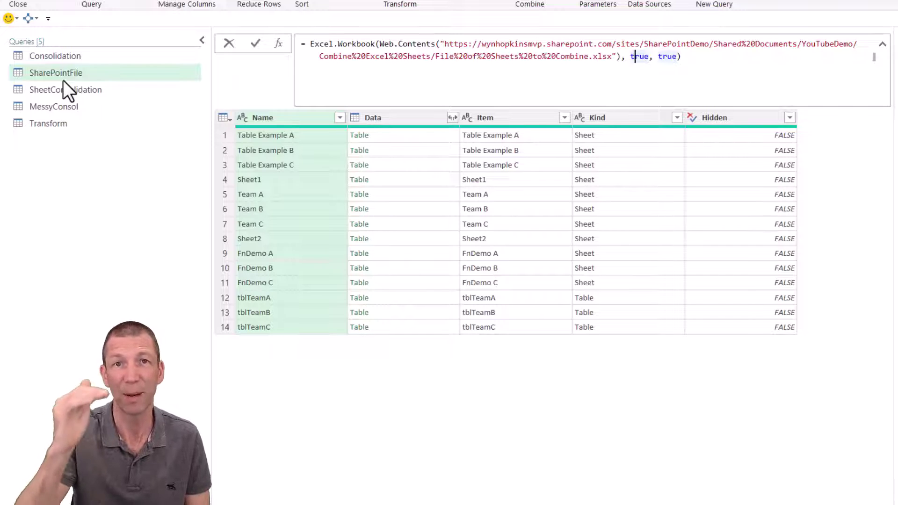
# In Transform, demote the headers into the first row and delete the Changed Type step.
pyautogui.click(66, 123)
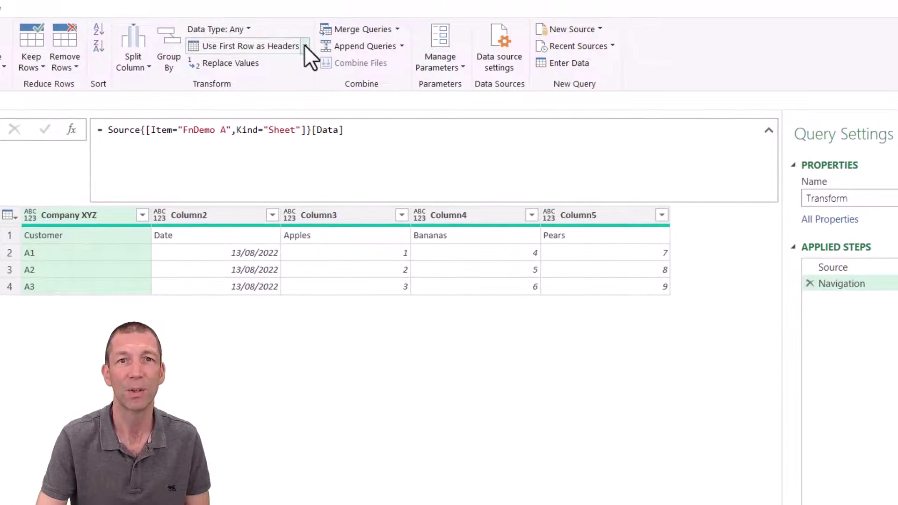
pyautogui.click(305, 46)
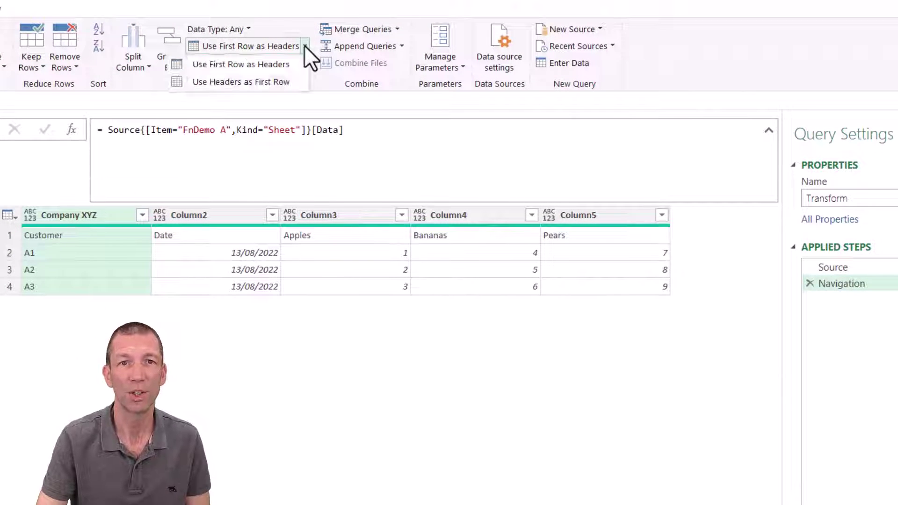
pyautogui.click(272, 82)
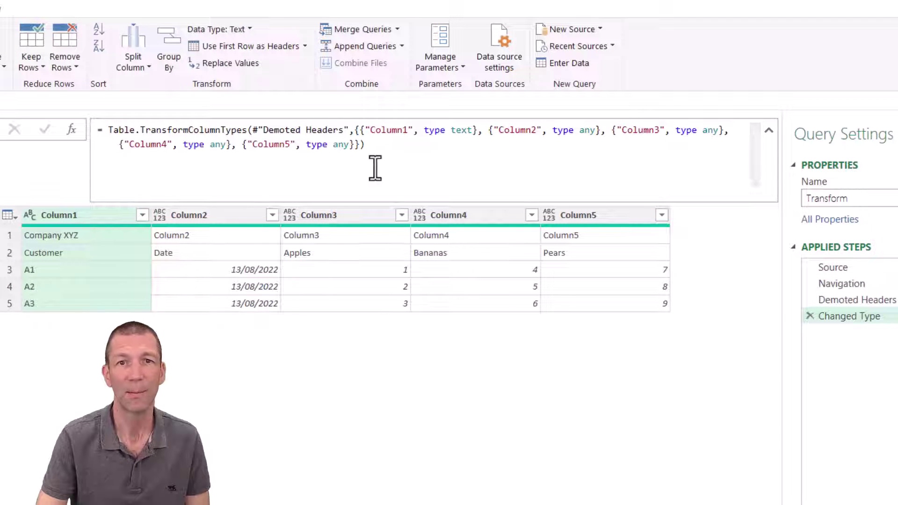
pyautogui.click(809, 314)
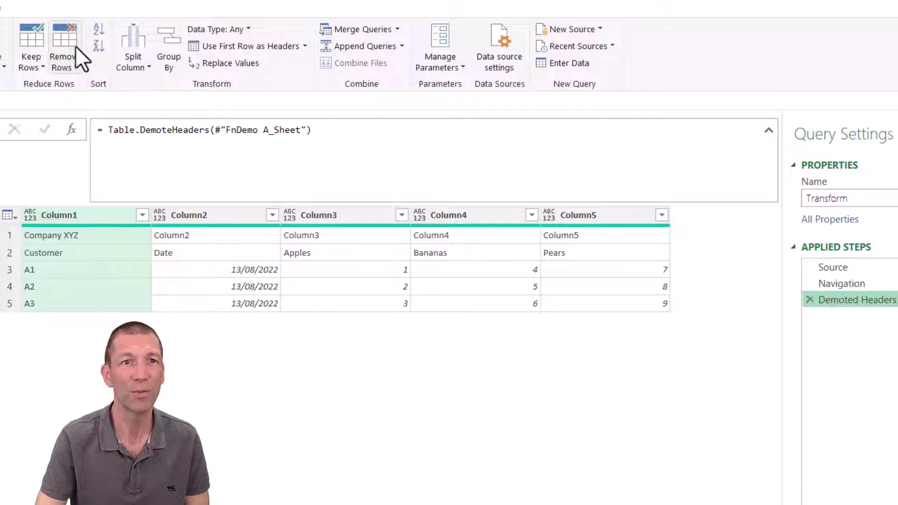
# Remove the top 1 row, promote the first row to headers, and delete Changed Type again.
pyautogui.click(76, 68)
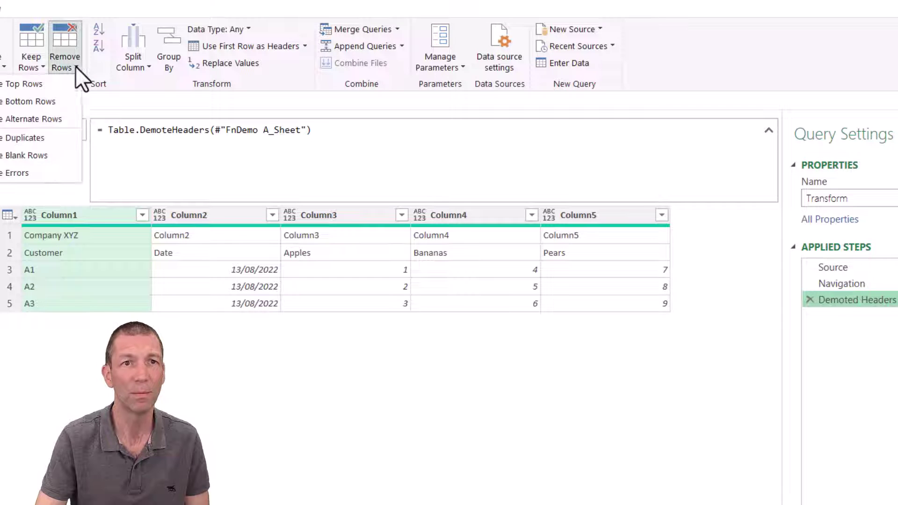
pyautogui.click(55, 86)
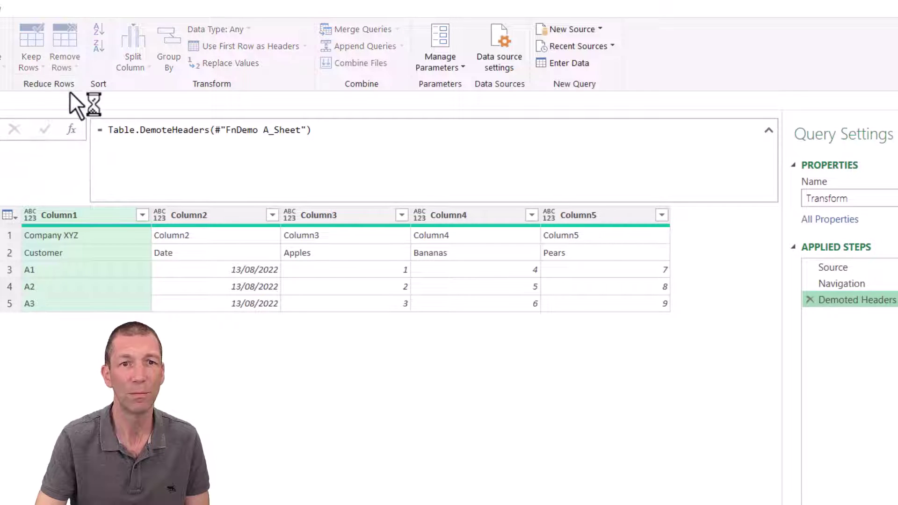
pyautogui.write('1')
pyautogui.click(693, 432)
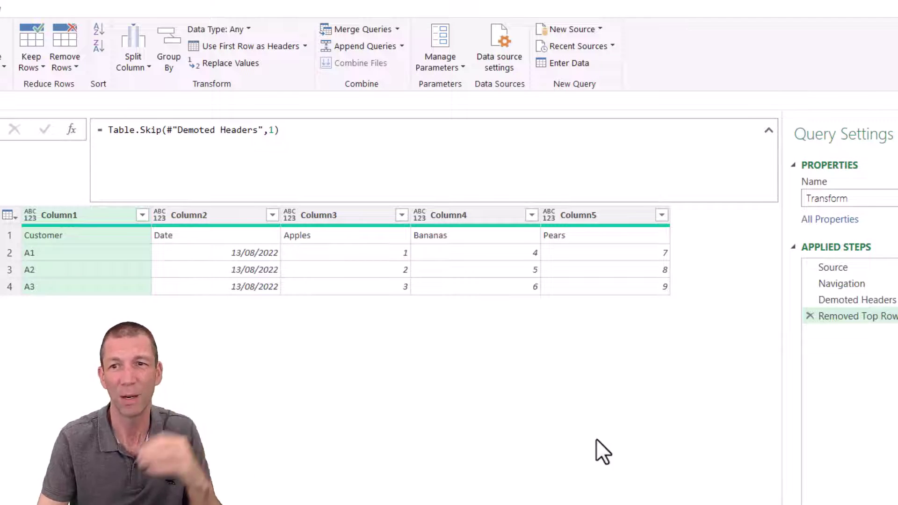
pyautogui.click(251, 47)
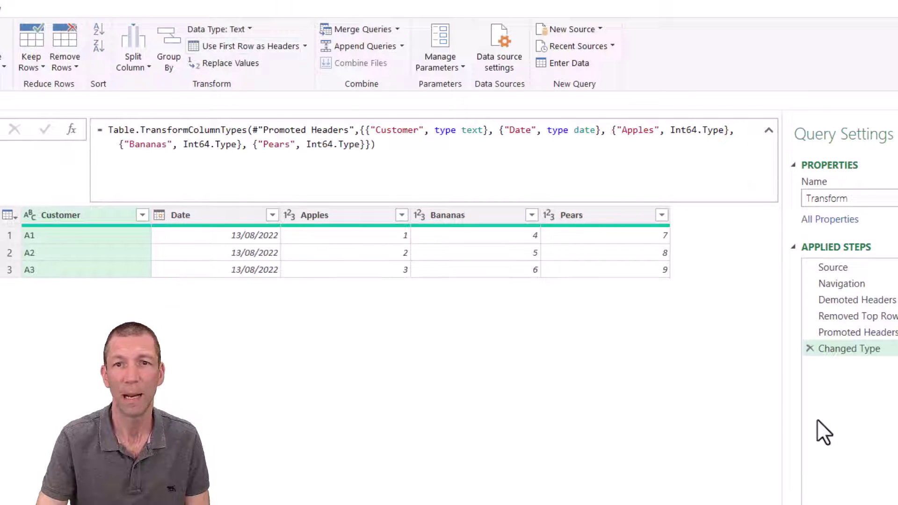
pyautogui.click(810, 348)
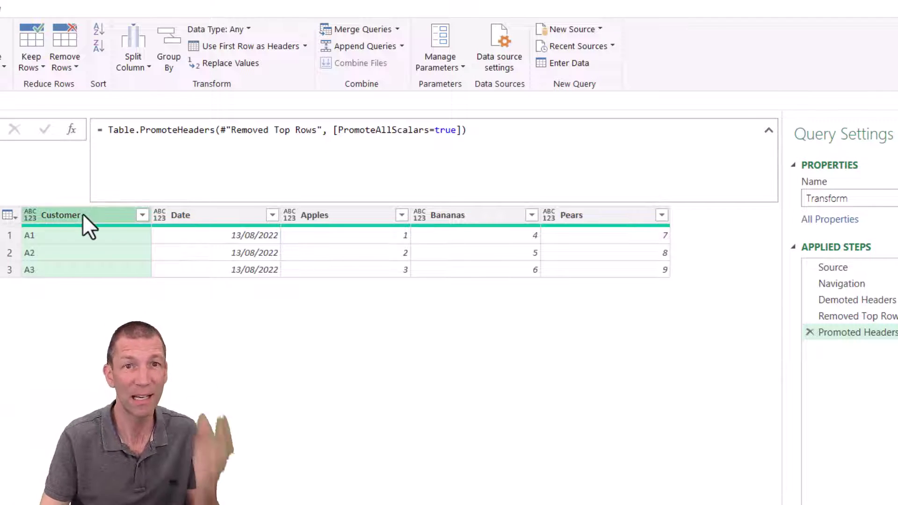
# Unpivot all columns except Customer and Date.
pyautogui.keyDown('shift'); pyautogui.click(227, 215); pyautogui.keyUp('shift')
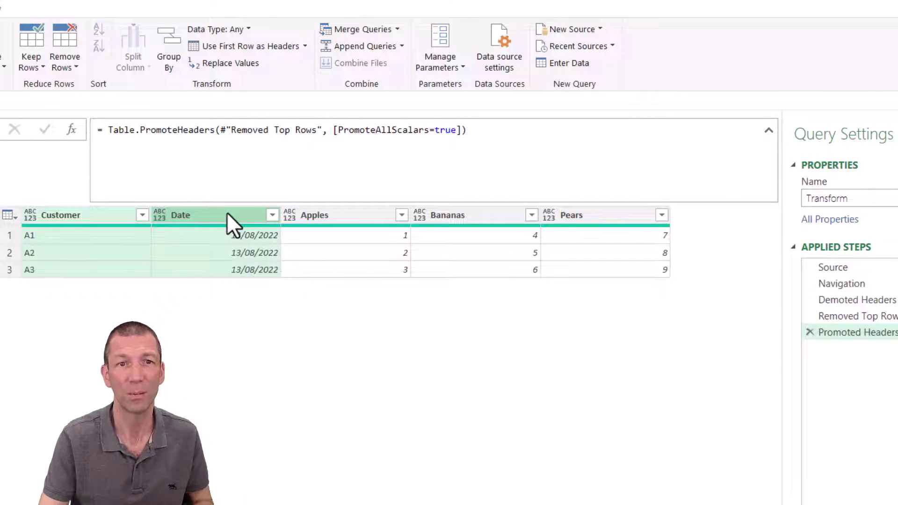
pyautogui.rightClick(228, 220)
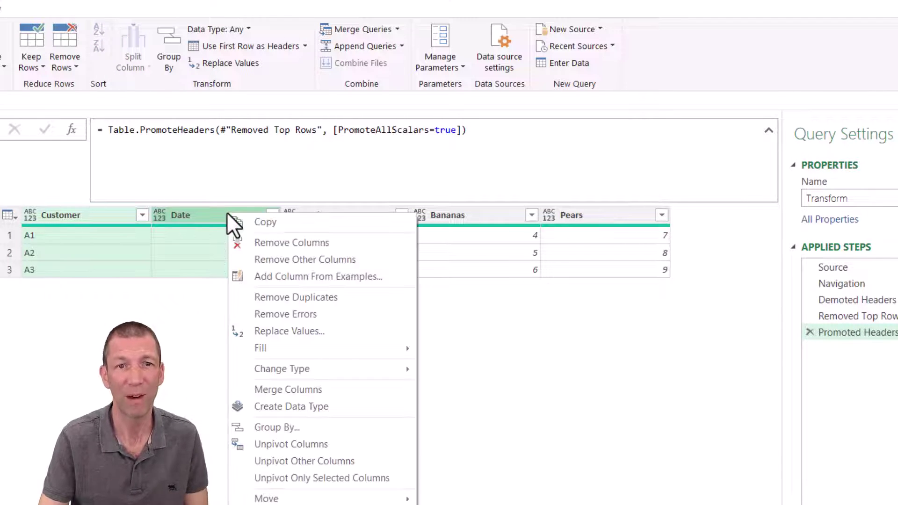
pyautogui.click(325, 461)
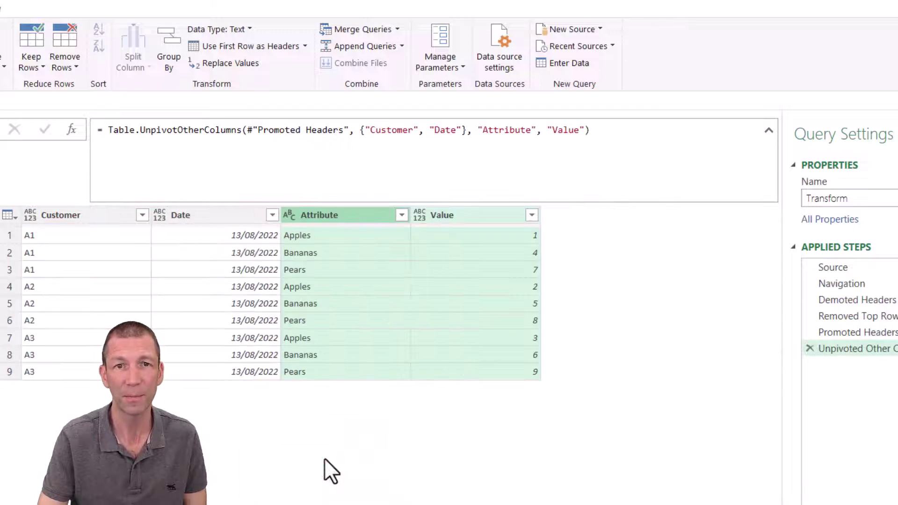
# Rename the Attribute column to Fruit and the Value column to Units.
pyautogui.doubleClick(342, 216)
pyautogui.write('Fr')
pyautogui.press('Return')
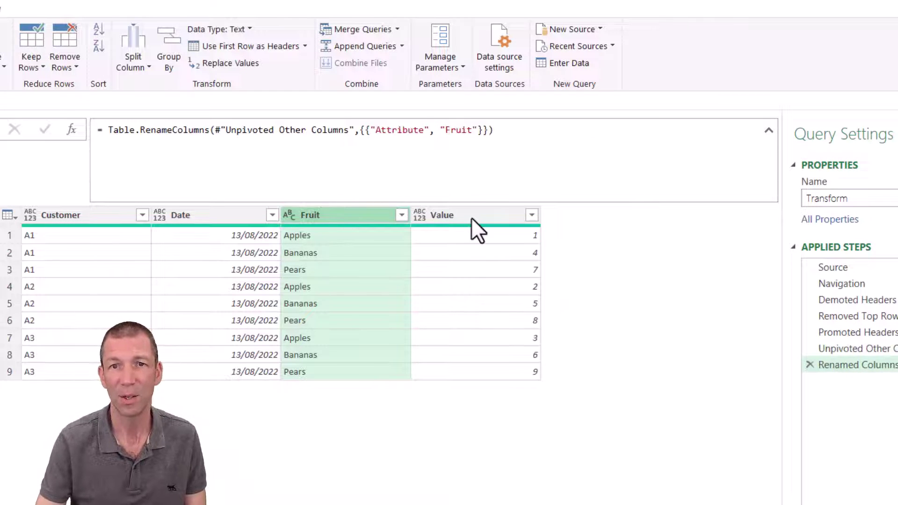
pyautogui.doubleClick(471, 217)
pyautogui.write('Unit')
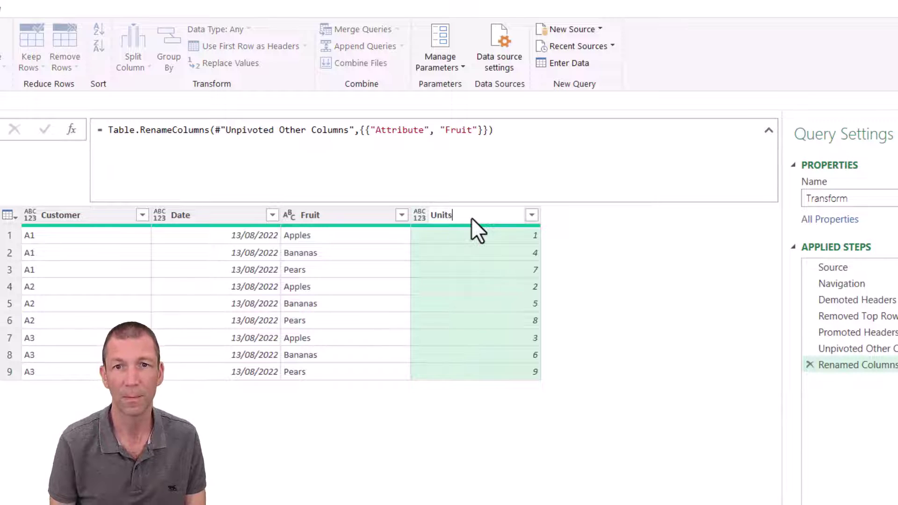
pyautogui.write('s')
pyautogui.press('Return')
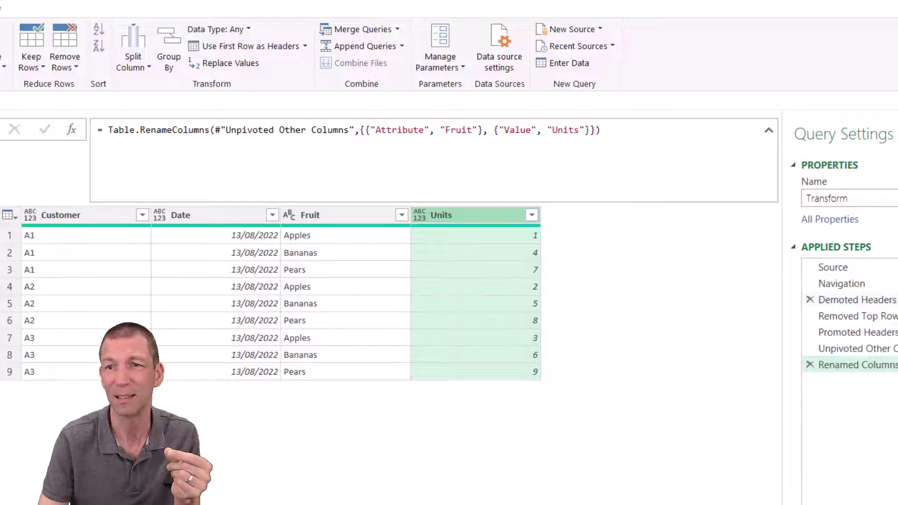
# Create parameter SheetName of type Text with current value FnDemo A, taken from the Navigation formula.
pyautogui.click(874, 289)
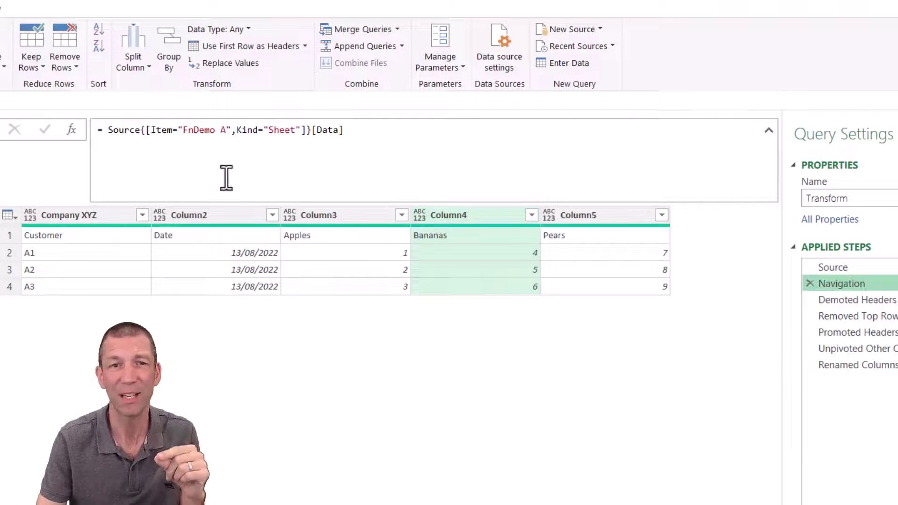
pyautogui.moveTo(183, 129); pyautogui.dragTo(227, 130)
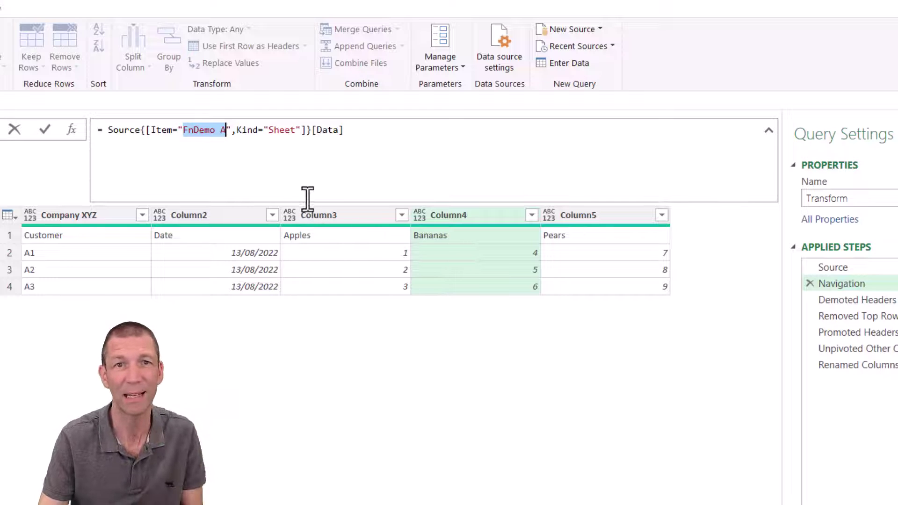
pyautogui.click(453, 66)
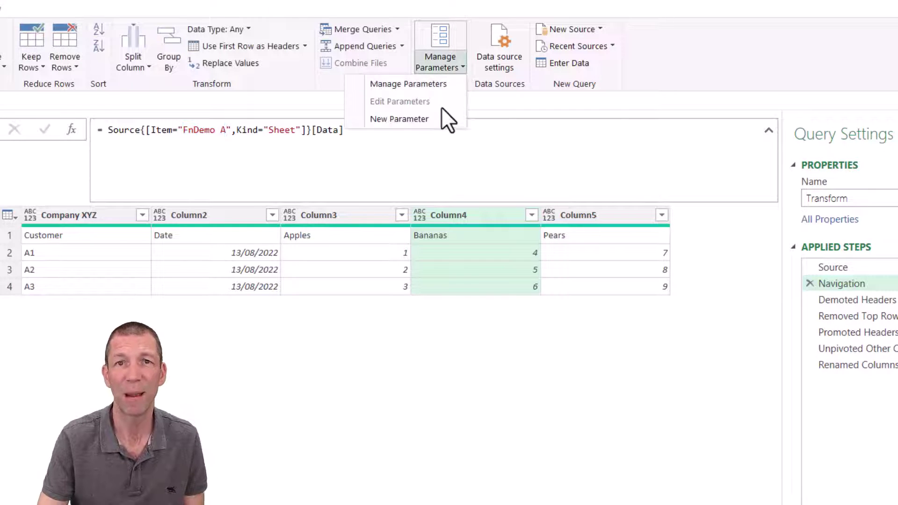
pyautogui.click(421, 117)
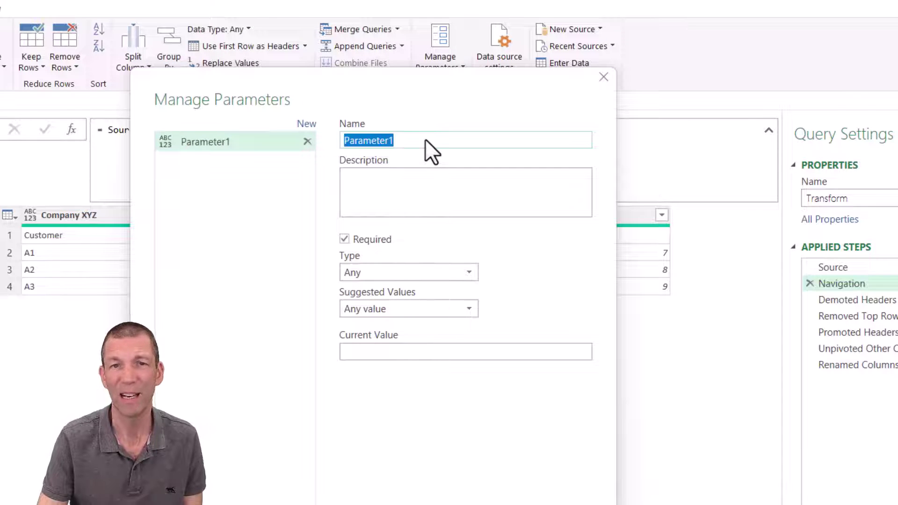
pyautogui.write('S')
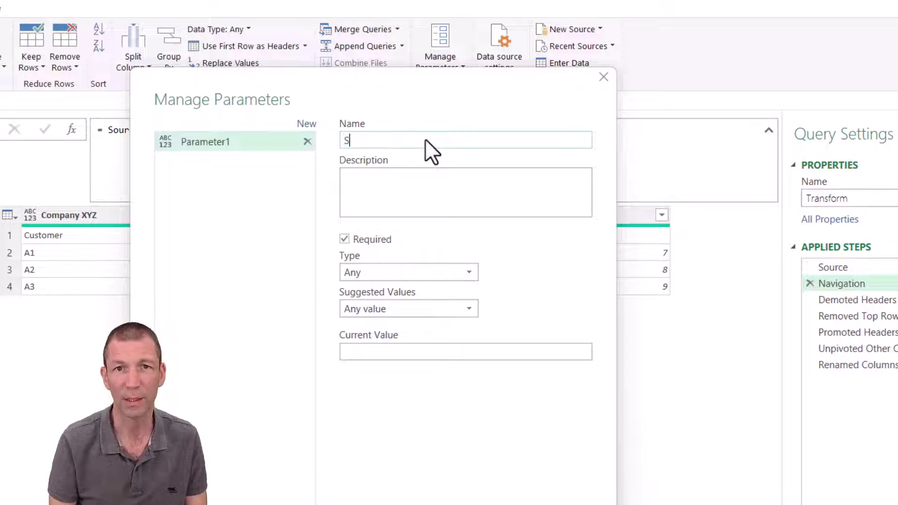
pyautogui.write('heetName')
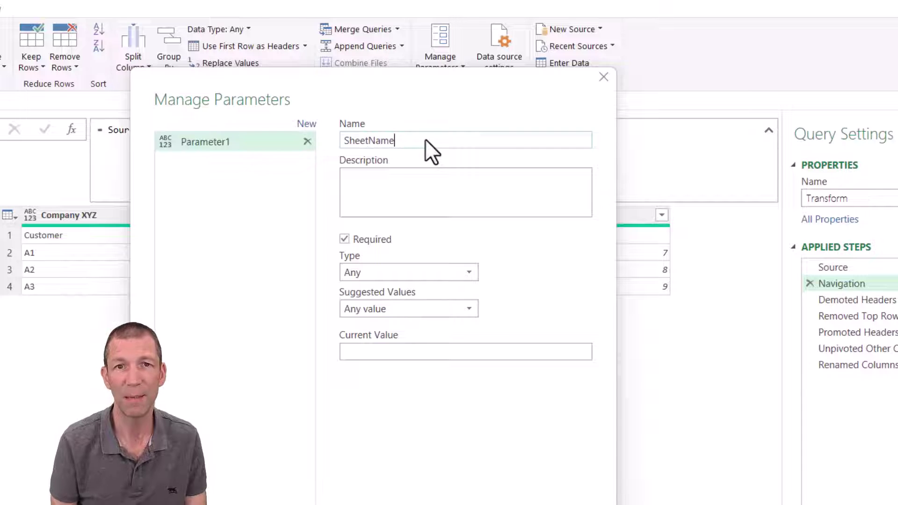
pyautogui.click(380, 273)
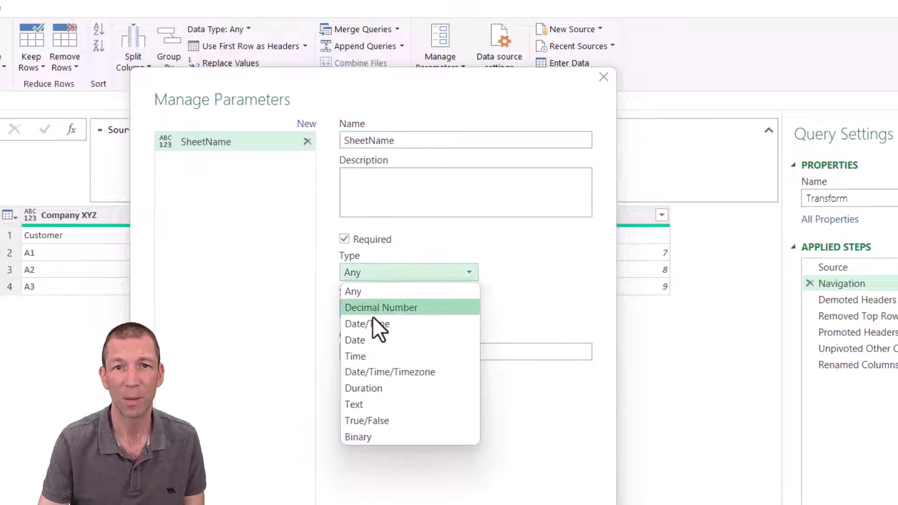
pyautogui.click(372, 405)
pyautogui.click(393, 355)
pyautogui.write('FnDemo A')
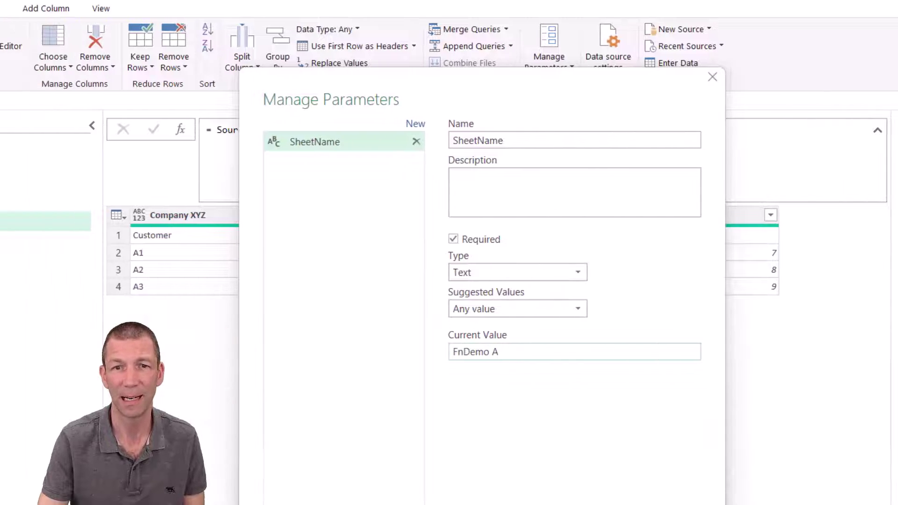
pyautogui.press('Return')
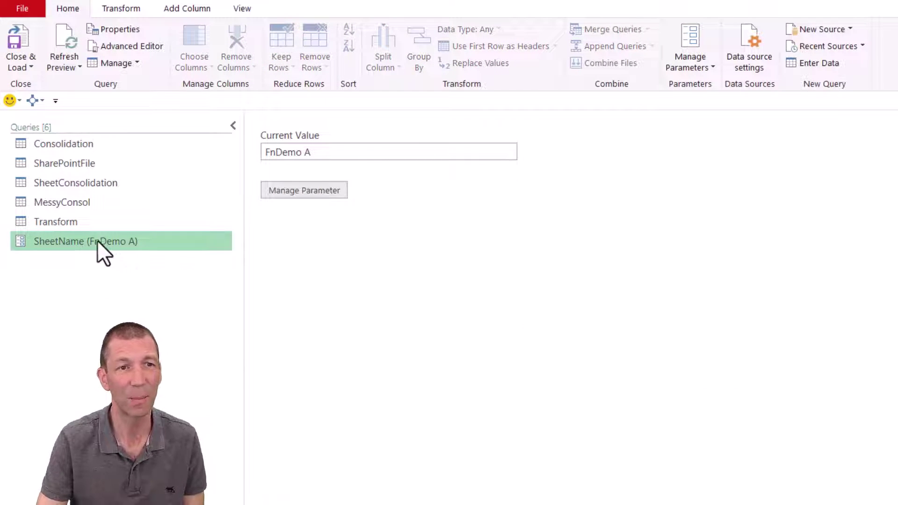
pyautogui.click(88, 223)
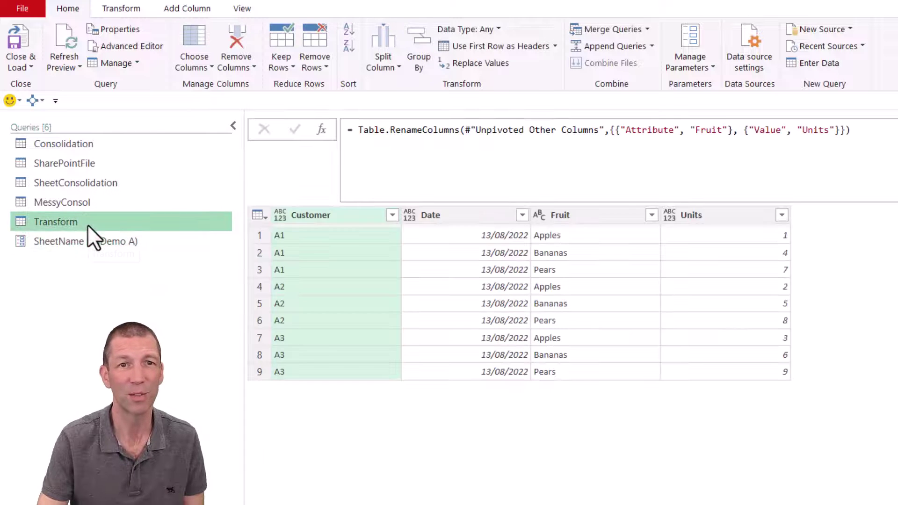
# Replace "FnDemo A" in Transform's Navigation formula with the SheetName parameter, making it Item=SheetName.
pyautogui.click(872, 268)
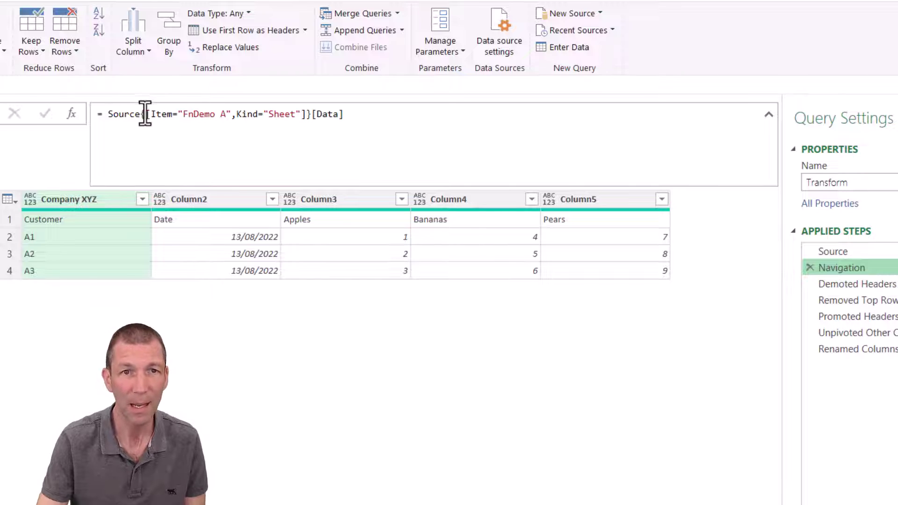
pyautogui.click(183, 114)
pyautogui.press('Left')
pyautogui.hotkey('shift', 'Right')
pyautogui.hotkey('shift', 'Right')
pyautogui.hotkey('shift', 'Right')
pyautogui.hotkey('shift', 'Right')
pyautogui.hotkey('shift', 'Right')
pyautogui.hotkey('shift', 'Right')
pyautogui.hotkey('shift', 'Right')
pyautogui.hotkey('shift', 'Right')
pyautogui.hotkey('shift', 'Right')
pyautogui.hotkey('shift', 'Right')
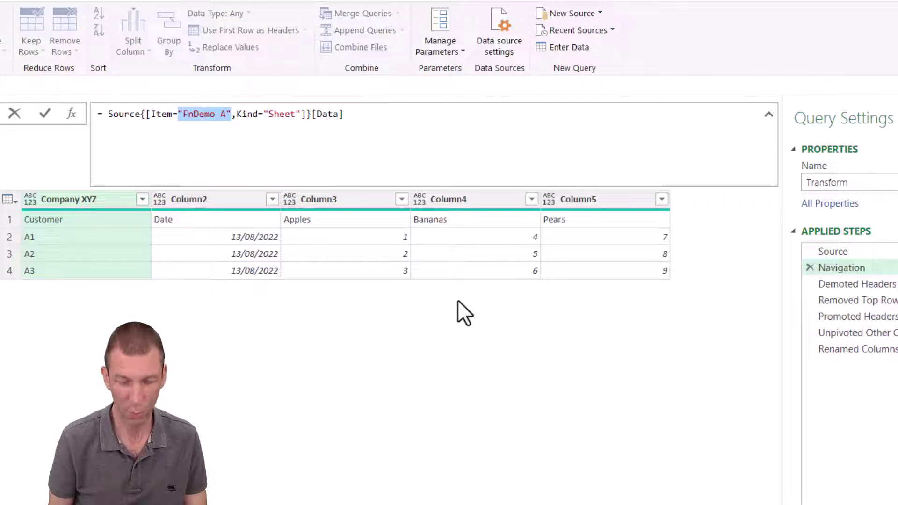
pyautogui.write('Sheet')
pyautogui.press('Down')
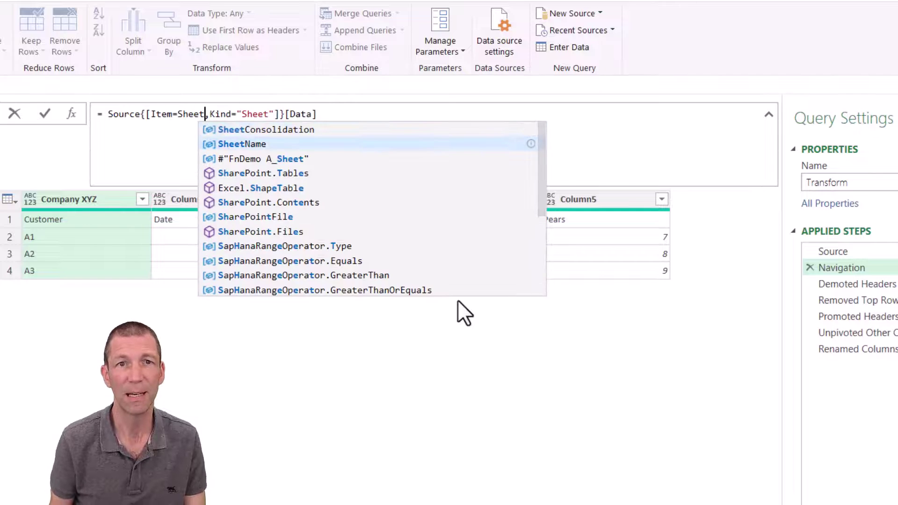
pyautogui.press('Tab')
pyautogui.press('Return')
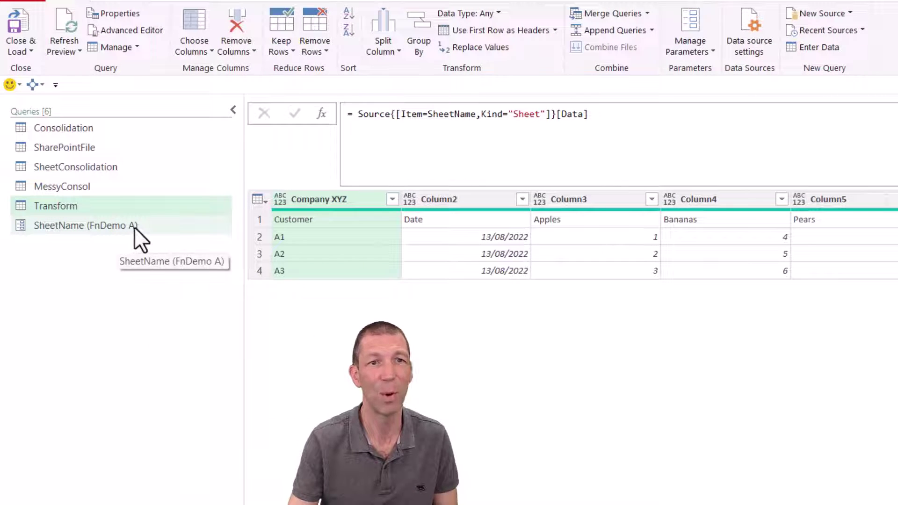
# Create a function named fnTransform from the Transform query.
pyautogui.rightClick(87, 206)
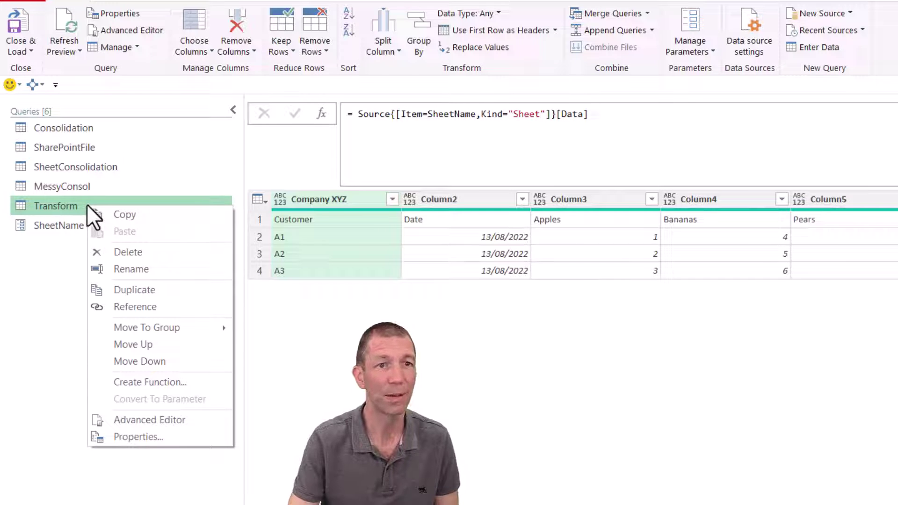
pyautogui.click(143, 381)
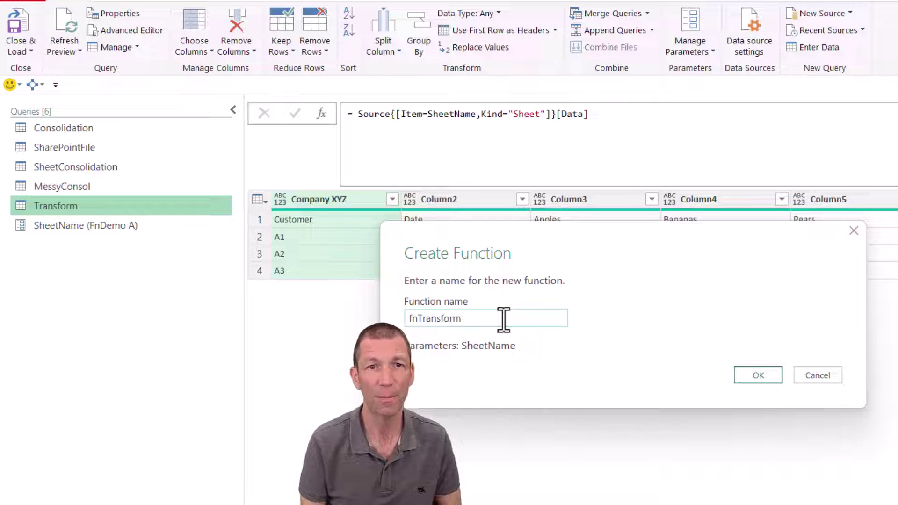
pyautogui.press('Return')
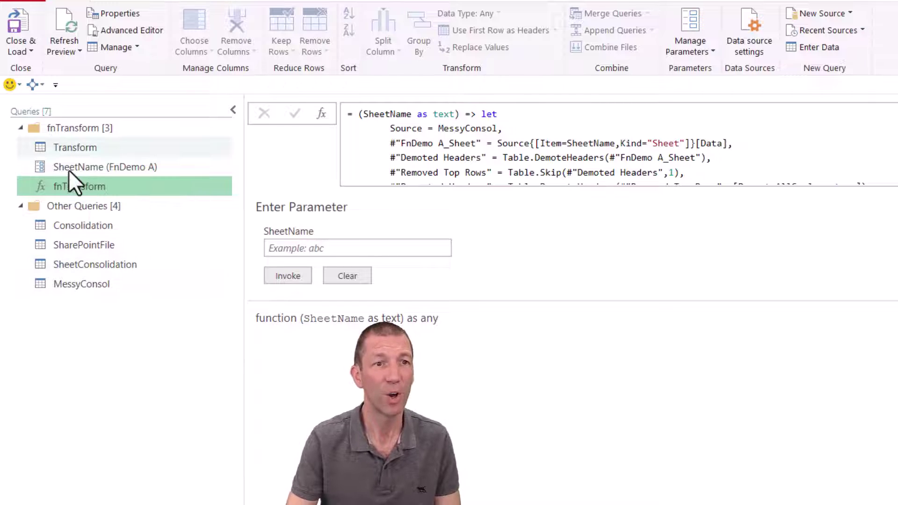
# Check Transform's cleaned table, then show MessyConsol's FnDemo A, B and C rows.
pyautogui.click(74, 149)
pyautogui.click(76, 185)
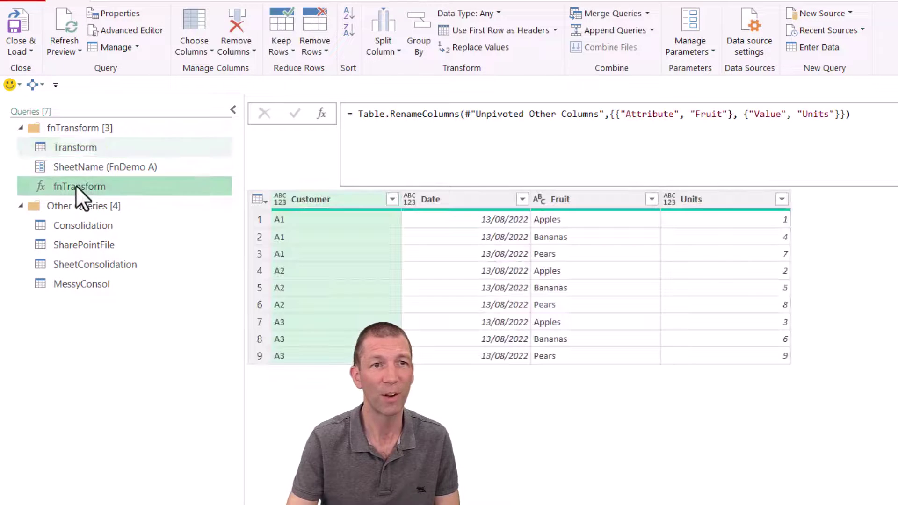
pyautogui.click(80, 145)
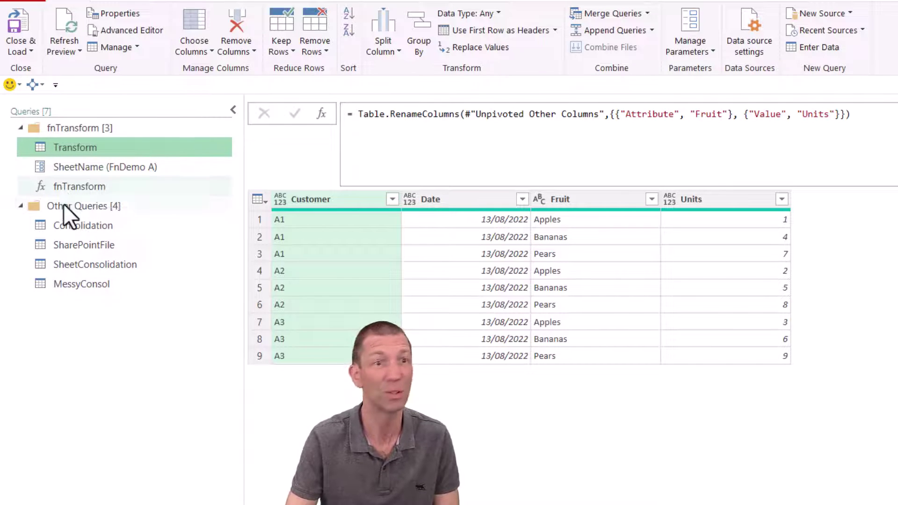
pyautogui.click(83, 285)
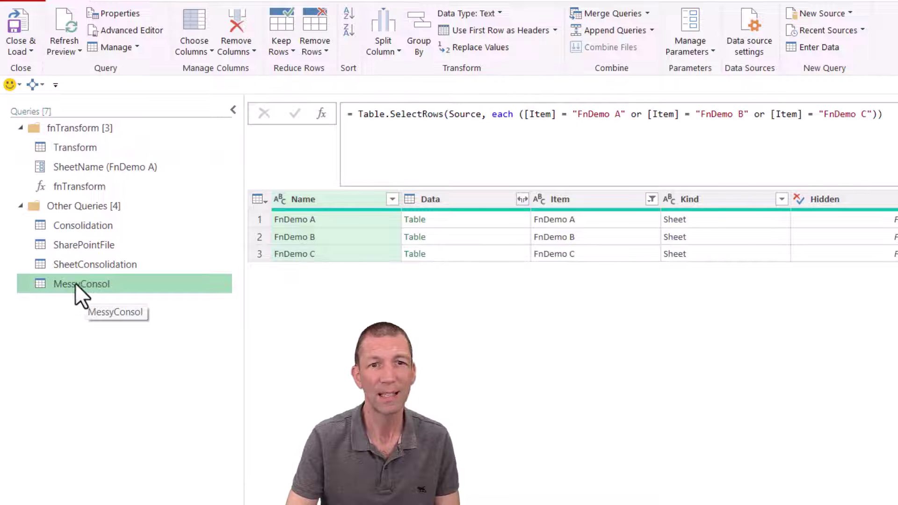
pyautogui.click(88, 147)
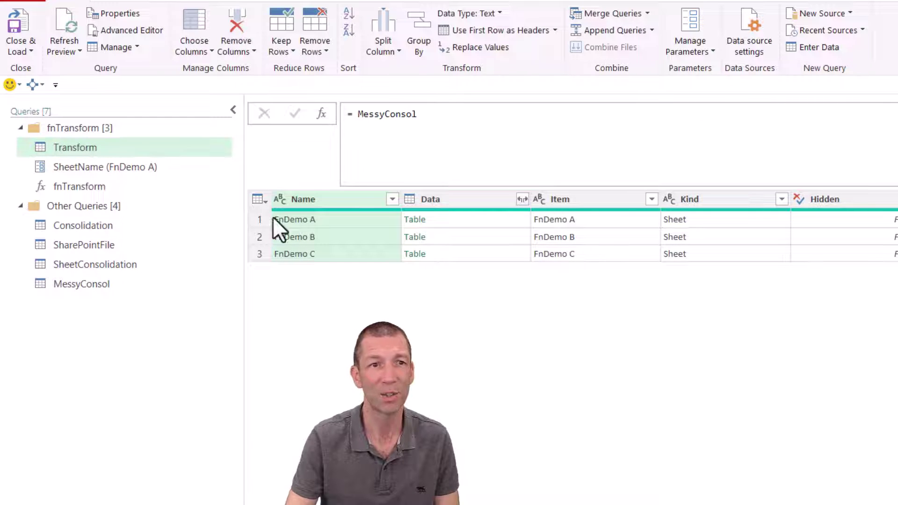
pyautogui.click(92, 280)
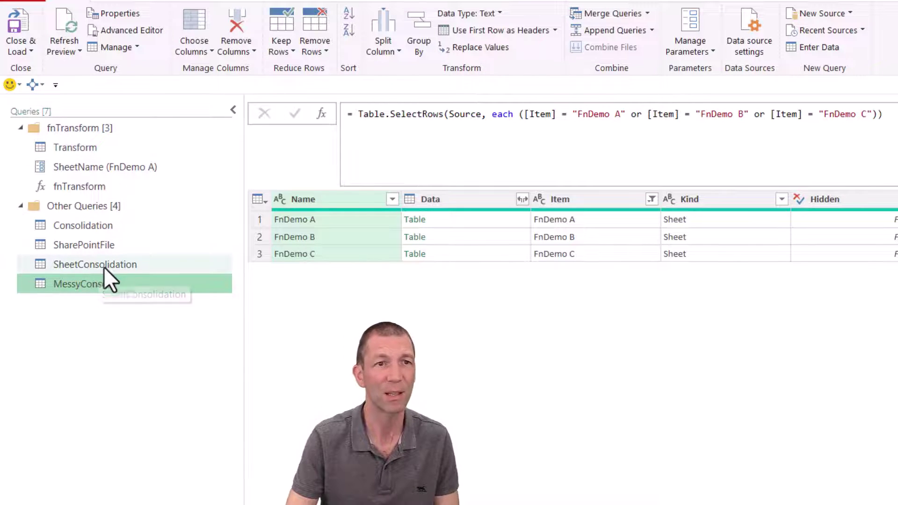
# Reference MessyConsol as new query Consol3, keeping only the Name and Data columns.
pyautogui.rightClick(78, 283)
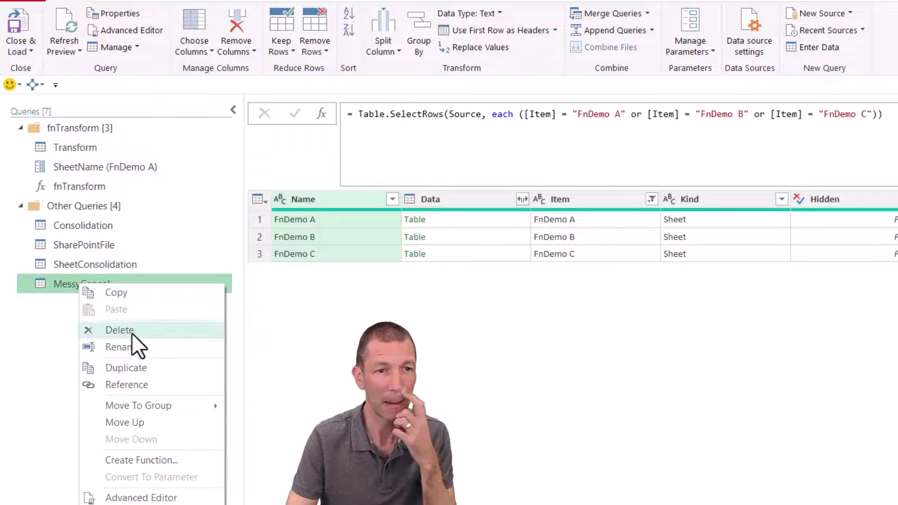
pyautogui.click(143, 384)
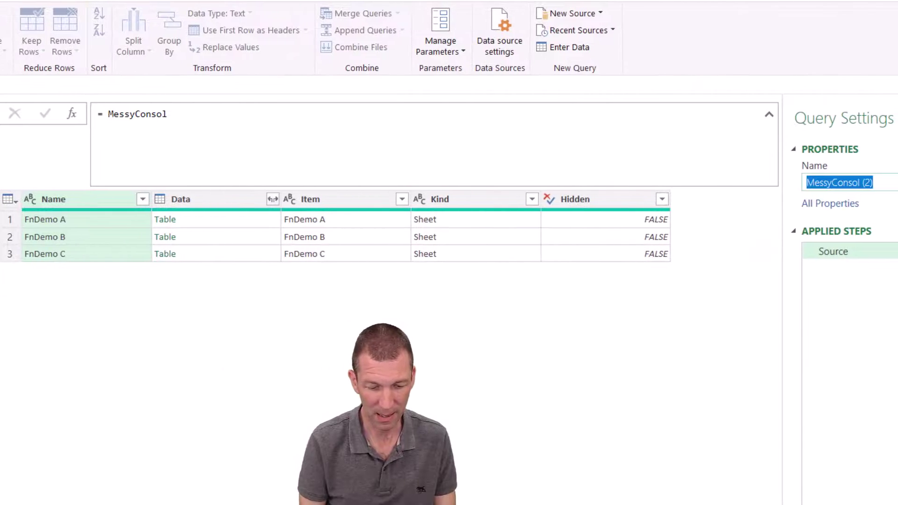
pyautogui.write('Consol3')
pyautogui.press('Return')
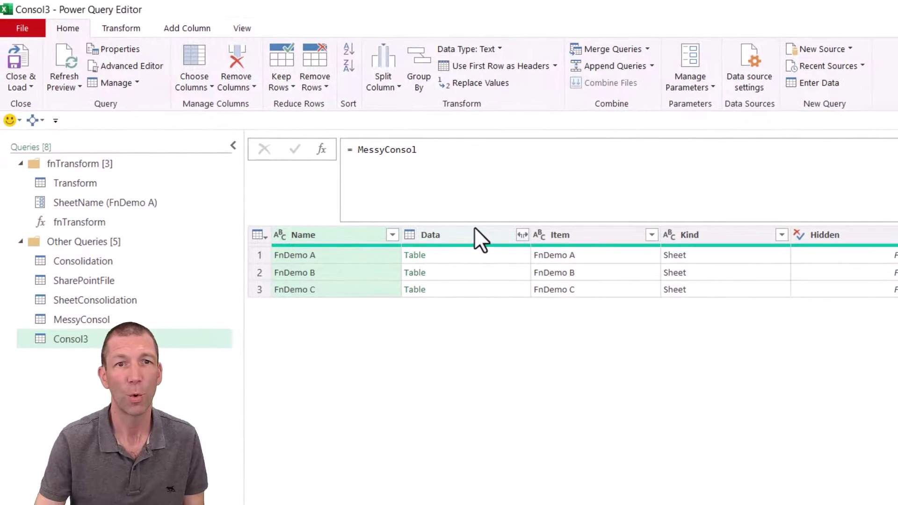
pyautogui.keyDown('ctrl'); pyautogui.click(444, 229); pyautogui.keyUp('ctrl')
pyautogui.rightClick(445, 229)
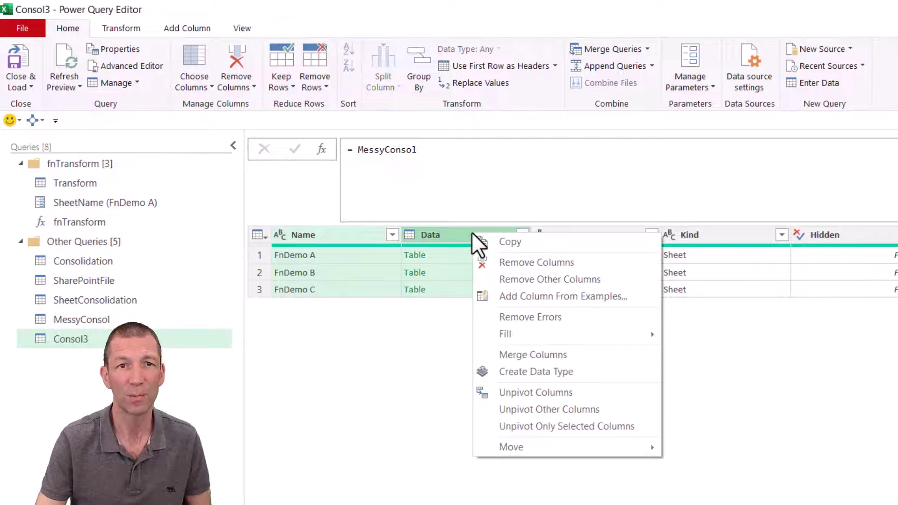
pyautogui.click(529, 279)
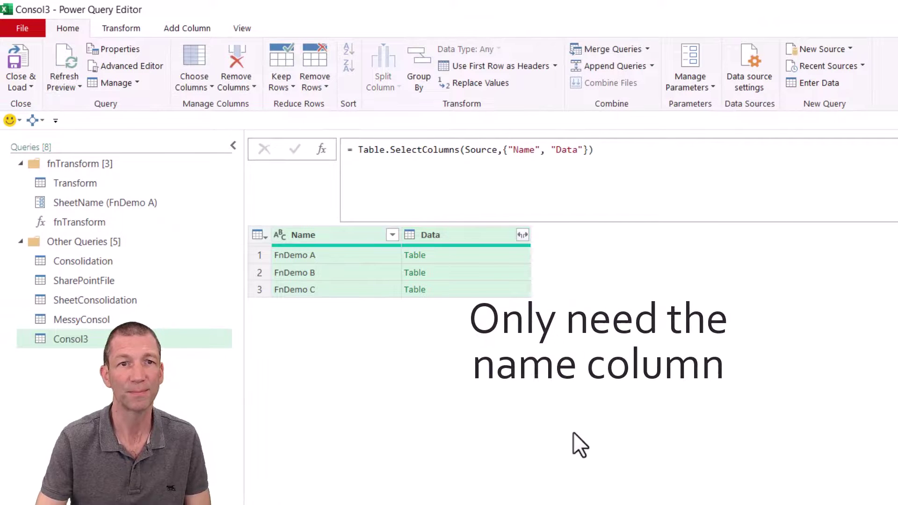
# Invoke fnTransform with SheetName set to the Name column, adding an fnTransform column of tables.
pyautogui.click(191, 27)
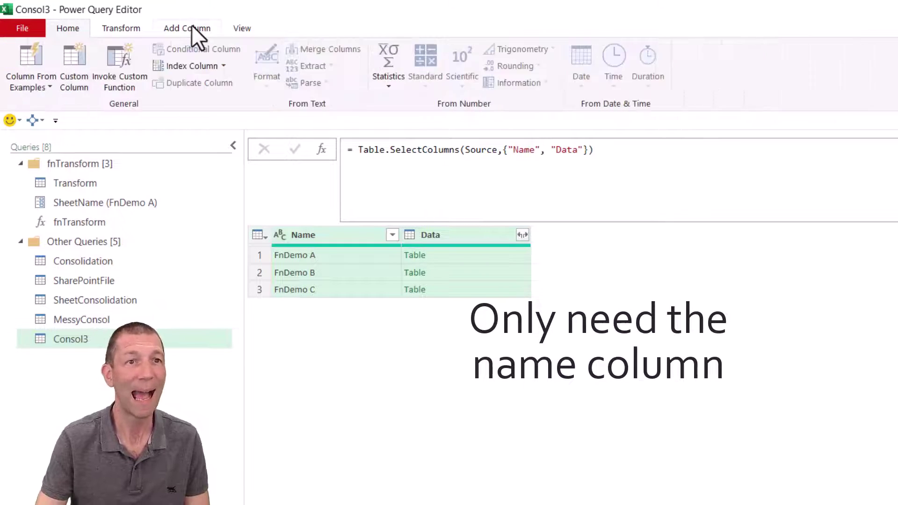
pyautogui.click(118, 77)
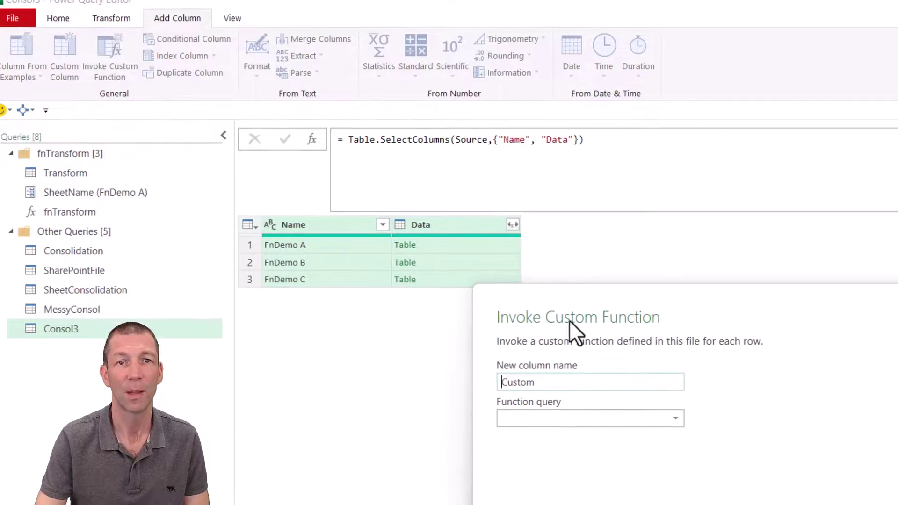
pyautogui.click(629, 414)
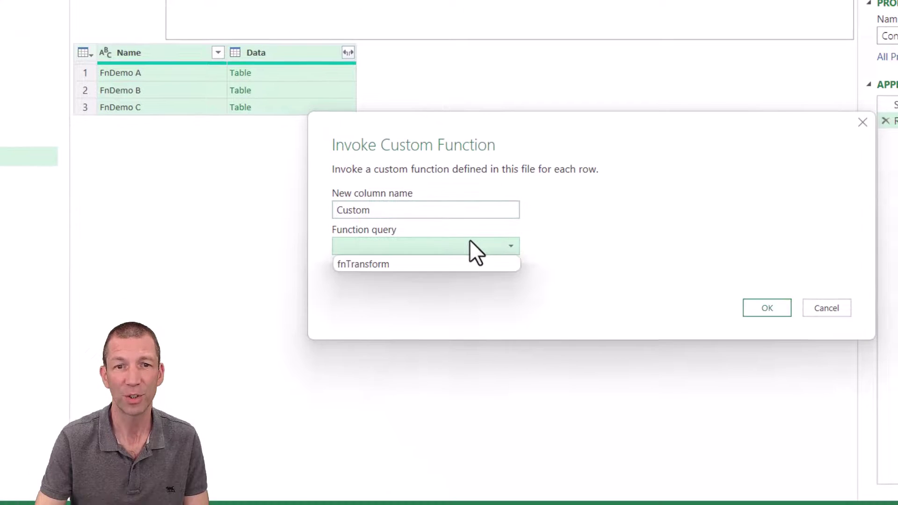
pyautogui.click(438, 264)
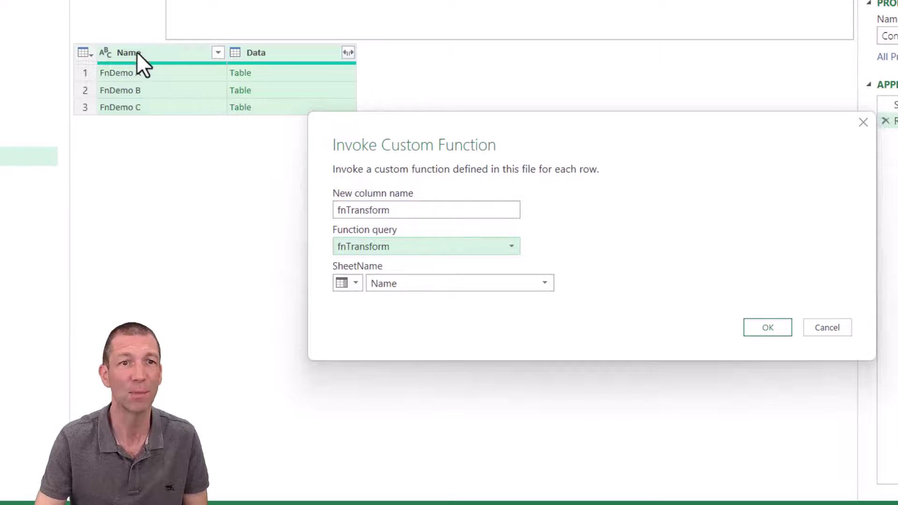
pyautogui.click(778, 326)
# Preview the fnTransform result tables for FnDemo A, B and C.
pyautogui.click(414, 72)
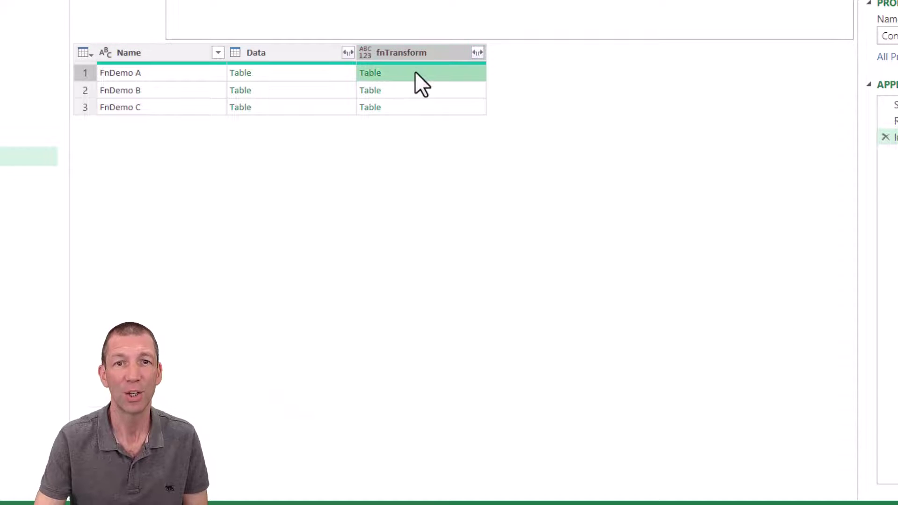
pyautogui.click(411, 89)
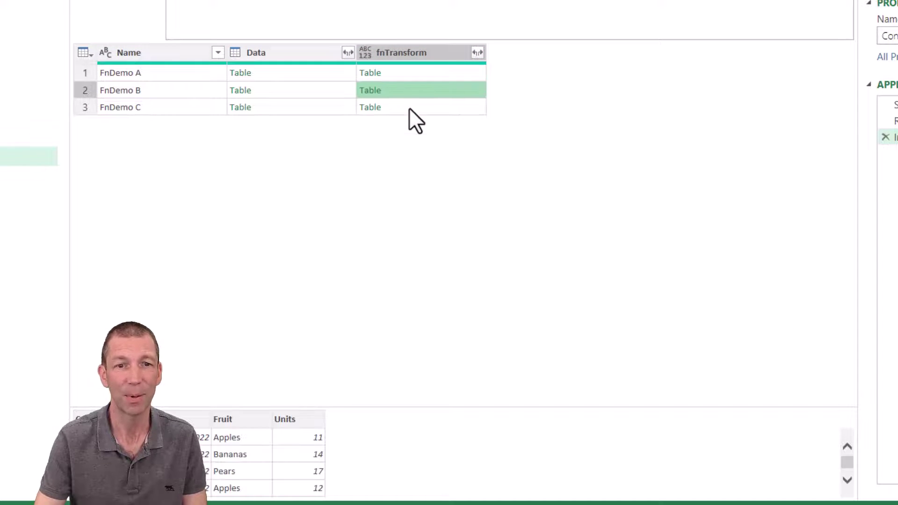
pyautogui.click(408, 107)
pyautogui.click(426, 70)
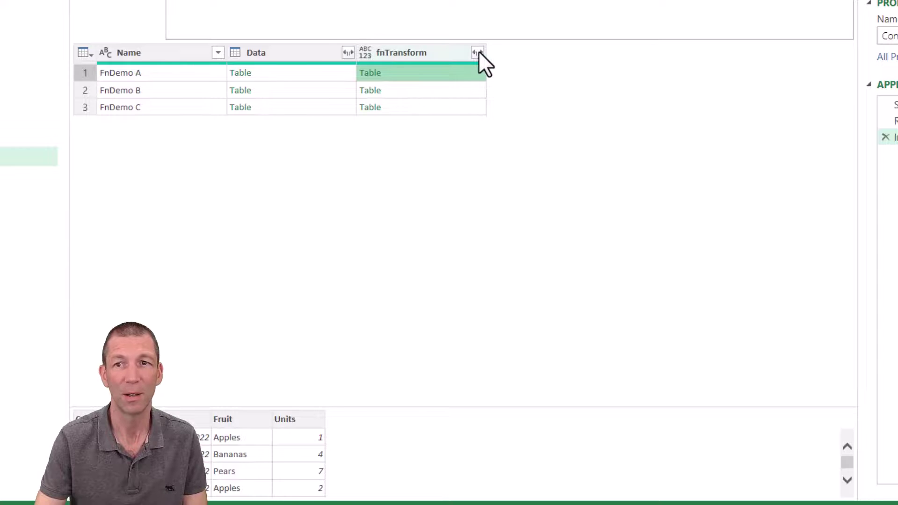
# Keep only Name and fnTransform, then expand fnTransform into Customer, Date, Fruit and Units.
pyautogui.click(410, 52)
pyautogui.rightClick(414, 52)
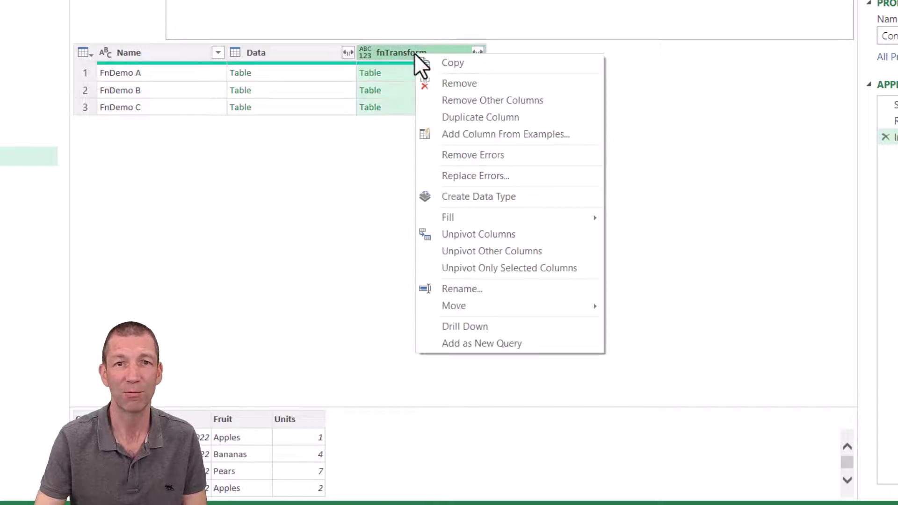
pyautogui.click(122, 54)
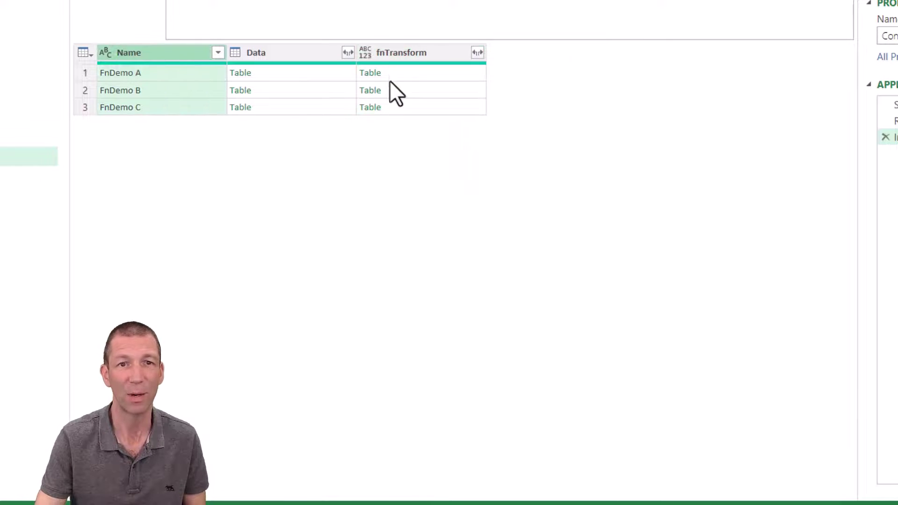
pyautogui.keyDown('ctrl'); pyautogui.click(397, 52); pyautogui.keyUp('ctrl')
pyautogui.rightClick(397, 51)
pyautogui.click(442, 99)
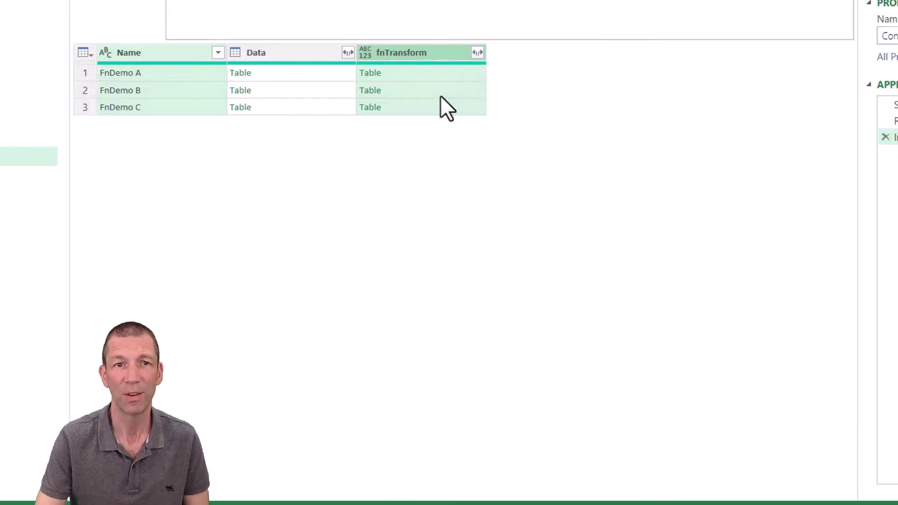
pyautogui.click(349, 53)
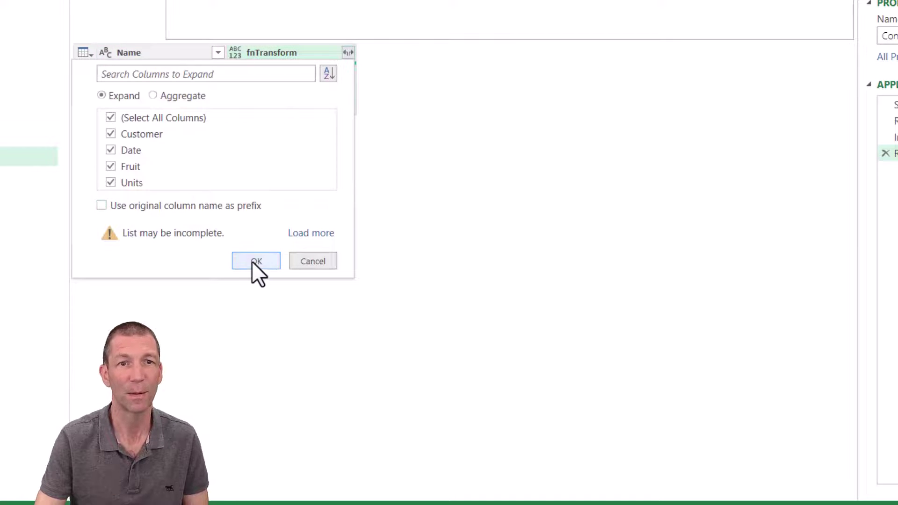
pyautogui.click(253, 261)
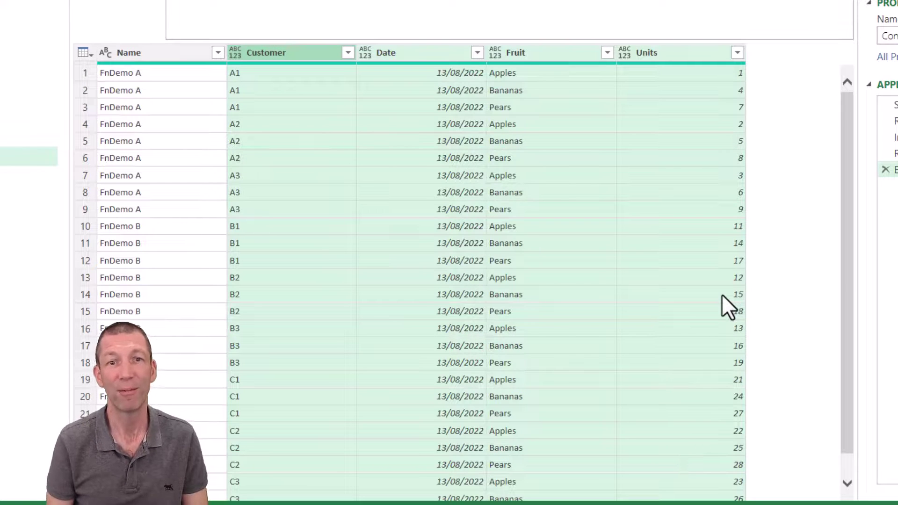
pyautogui.click(235, 55)
pyautogui.click(363, 54)
pyautogui.click(364, 53)
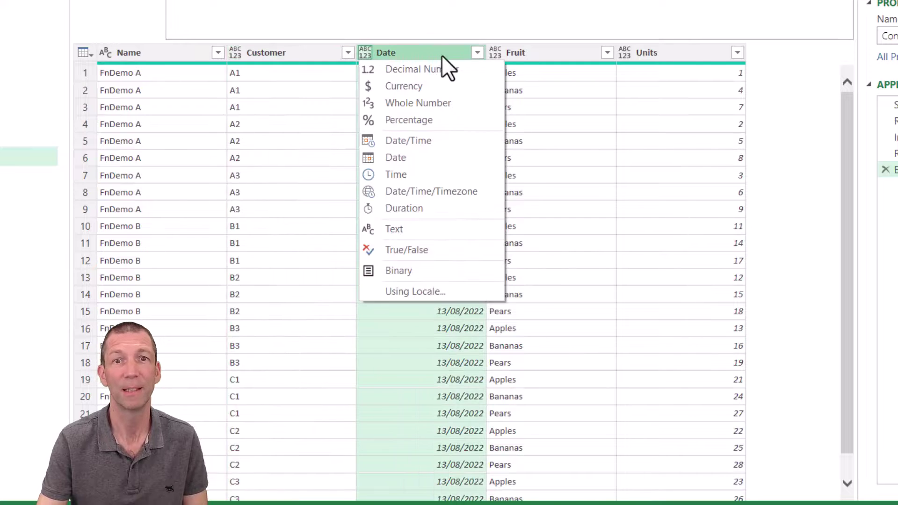
pyautogui.click(495, 53)
pyautogui.click(618, 55)
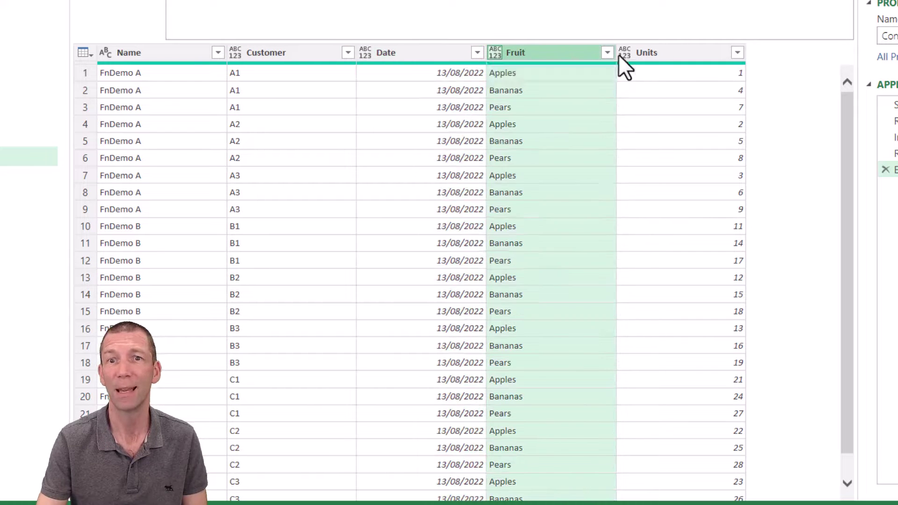
pyautogui.click(627, 52)
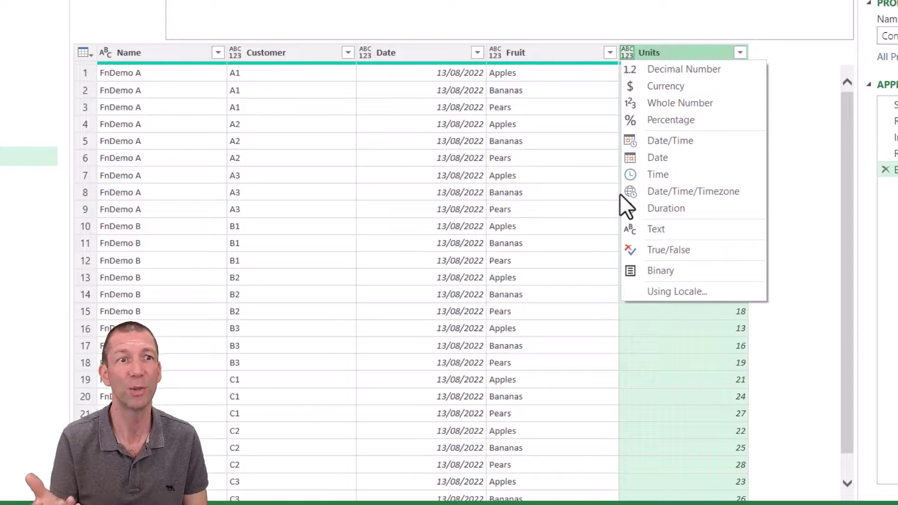